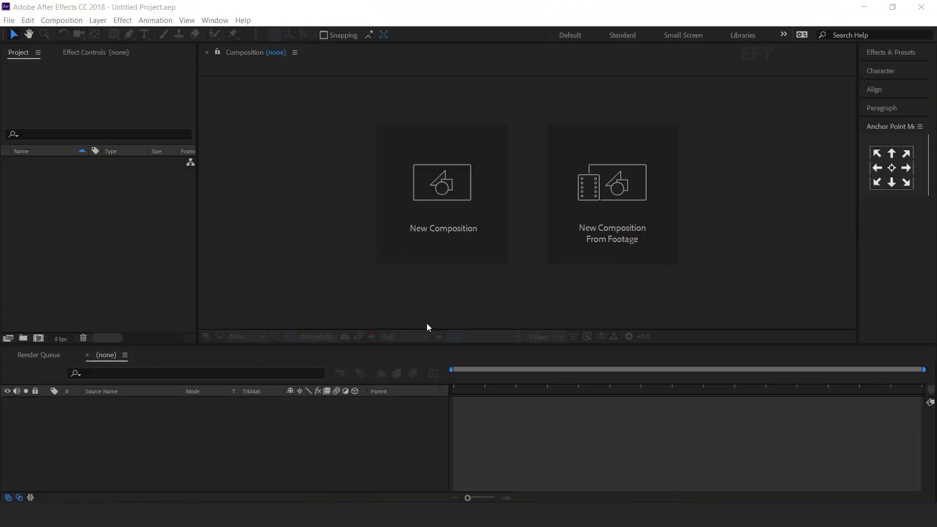
Create a new 1920×1080 composition named 'comp 1'.
{"action": "left_click", "coordinate": [476, 219]}
{"action": "left_click", "coordinate": [609, 214]}
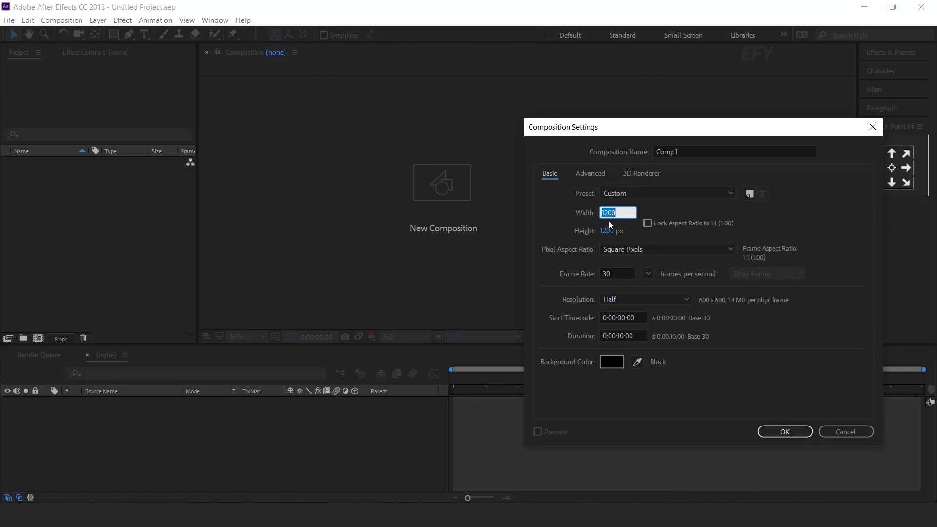
{"action": "type", "text": "1920"}
{"action": "key", "text": "Tab"}
{"action": "type", "text": "1080"}
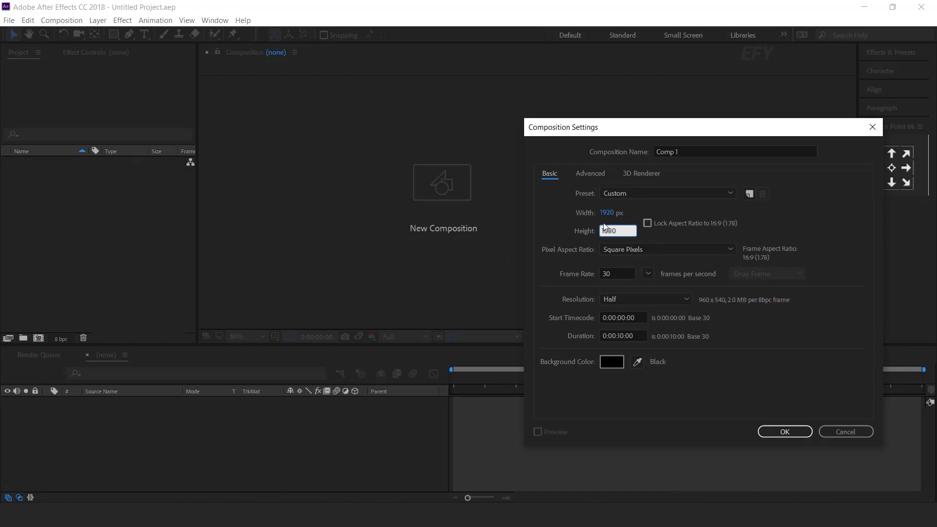
{"action": "left_click", "coordinate": [687, 150]}
{"action": "type", "text": "comp"}
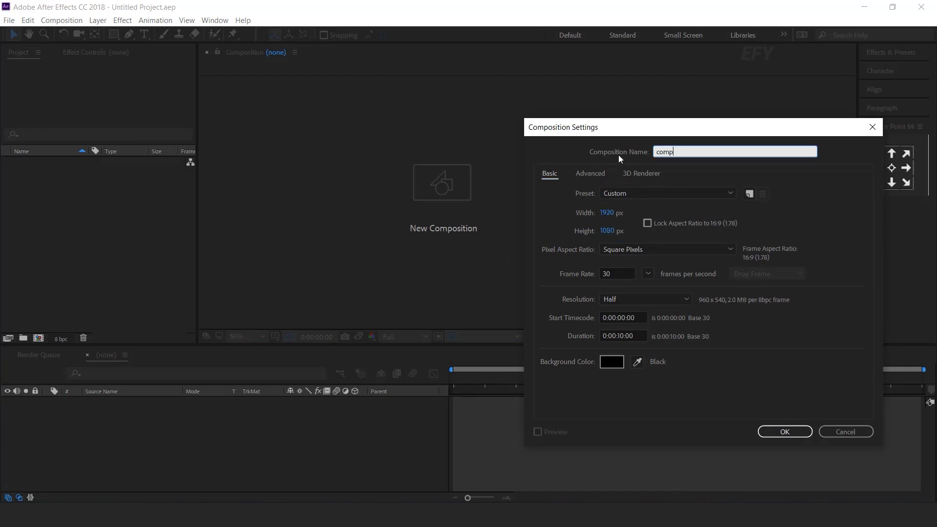
{"action": "type", "text": " 1"}
{"action": "key", "text": "Return"}
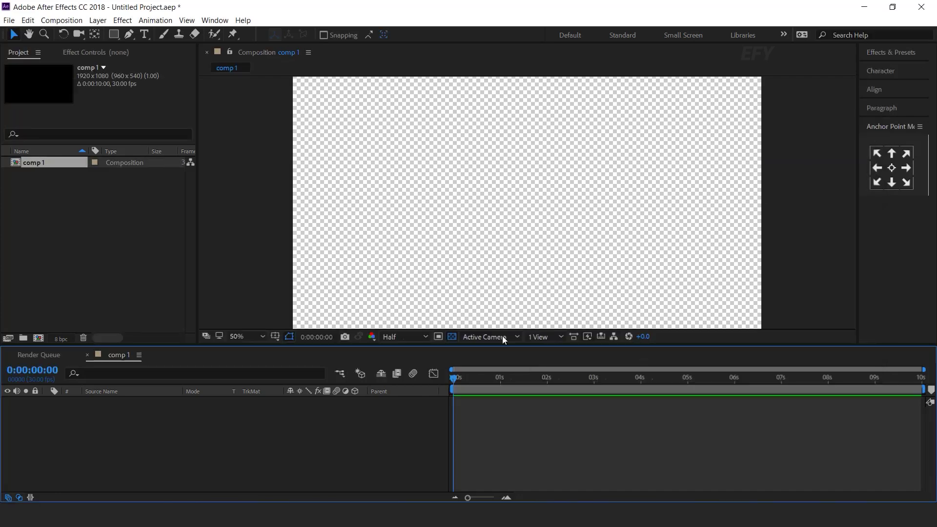
Turn off the transparency grid and set the Rectangle tool's fill to white.
{"action": "left_click", "coordinate": [451, 337]}
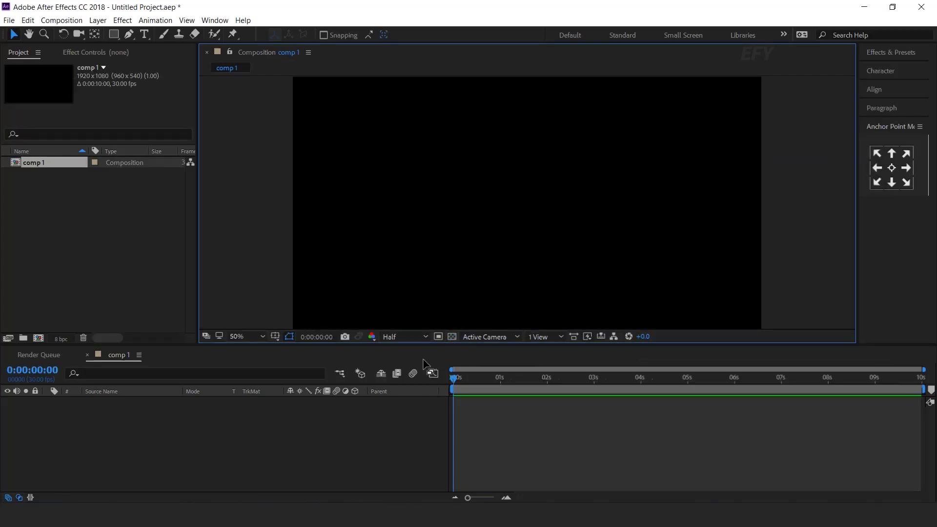
{"action": "left_click", "coordinate": [115, 35]}
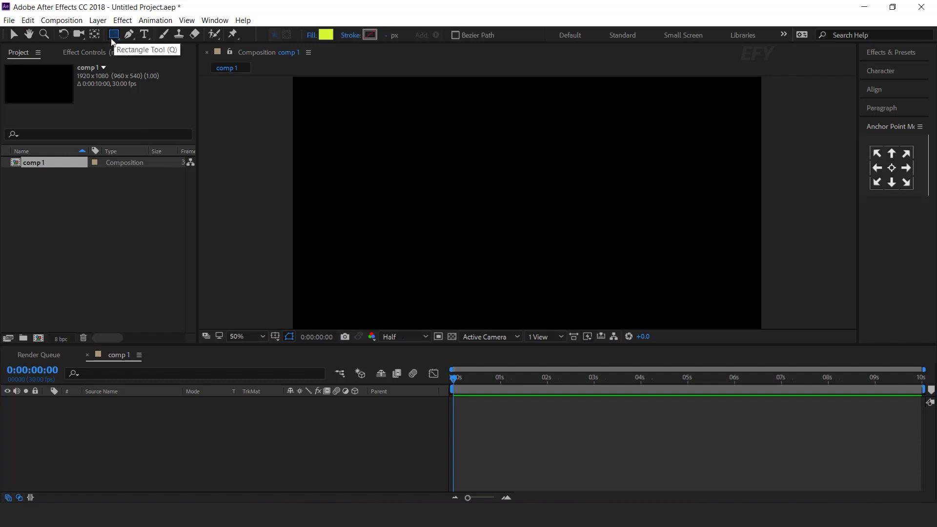
{"action": "left_click", "coordinate": [327, 38]}
{"action": "left_click_drag", "start_coordinate": [126, 155], "coordinate": [15, 134]}
{"action": "left_click", "coordinate": [322, 161]}
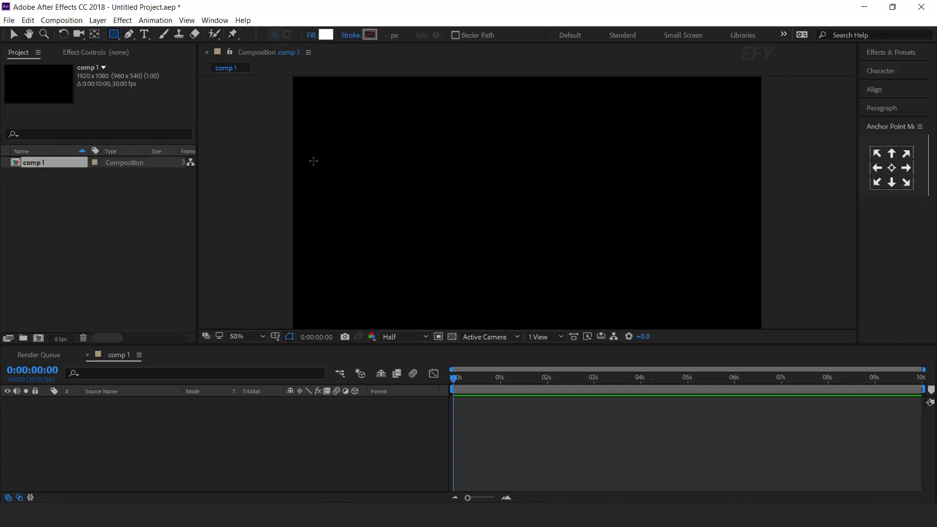
Draw seven white rectangles across the top three rows of the comp.
{"action": "mouse_move", "coordinate": [292, 109]}
{"action": "left_mouse_down"}
{"action": "mouse_move", "coordinate": [437, 153]}
{"action": "mouse_move", "coordinate": [455, 146]}
{"action": "left_mouse_up"}
{"action": "left_click_drag", "start_coordinate": [479, 106], "coordinate": [685, 142]}
{"action": "left_click_drag", "start_coordinate": [695, 104], "coordinate": [739, 141]}
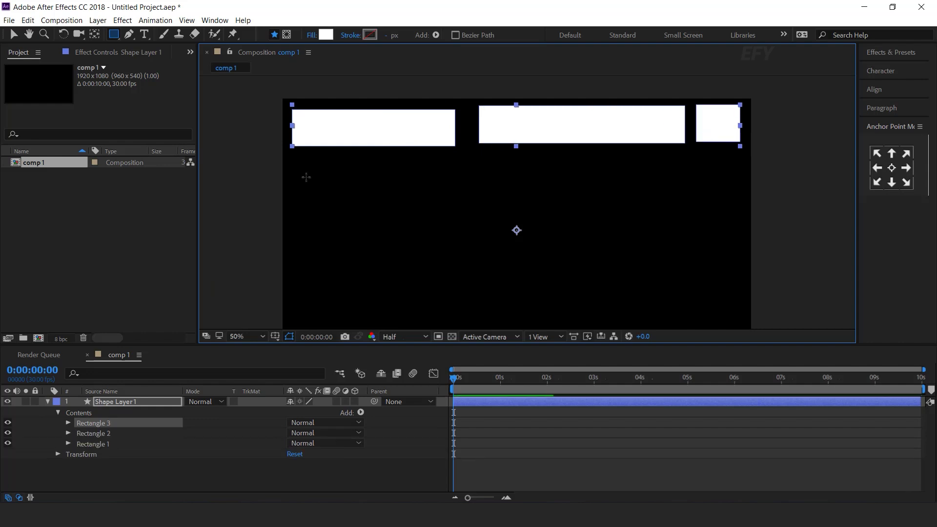
{"action": "left_click_drag", "start_coordinate": [291, 157], "coordinate": [492, 198]}
{"action": "left_click_drag", "start_coordinate": [505, 159], "coordinate": [736, 196]}
{"action": "left_click_drag", "start_coordinate": [295, 222], "coordinate": [509, 258]}
{"action": "left_click_drag", "start_coordinate": [521, 219], "coordinate": [741, 254]}
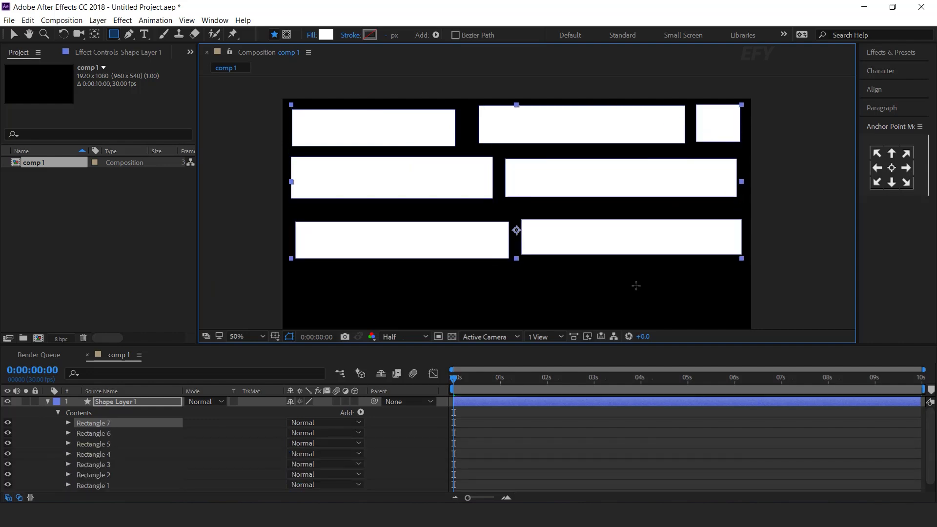
Draw five more white rectangles in staggered rows toward the bottom of the comp.
{"action": "left_click_drag", "start_coordinate": [636, 286], "coordinate": [643, 253]}
{"action": "left_click_drag", "start_coordinate": [308, 241], "coordinate": [486, 282]}
{"action": "left_click_drag", "start_coordinate": [497, 245], "coordinate": [669, 286]}
{"action": "left_click_drag", "start_coordinate": [686, 243], "coordinate": [747, 282]}
{"action": "left_click_drag", "start_coordinate": [747, 282], "coordinate": [759, 210]}
{"action": "left_click_drag", "start_coordinate": [320, 220], "coordinate": [521, 248]}
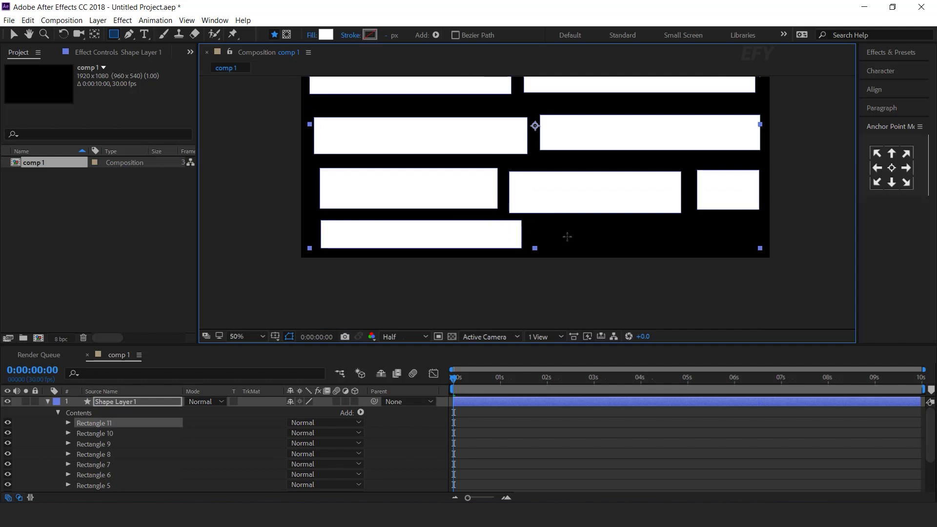
{"action": "left_click_drag", "start_coordinate": [548, 220], "coordinate": [735, 249]}
{"action": "key", "text": "comma"}
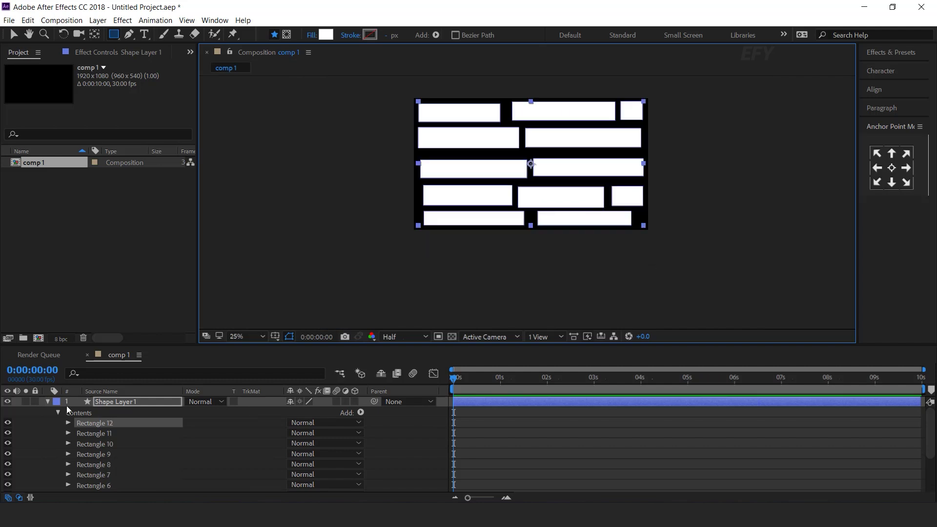
{"action": "left_click", "coordinate": [48, 402]}
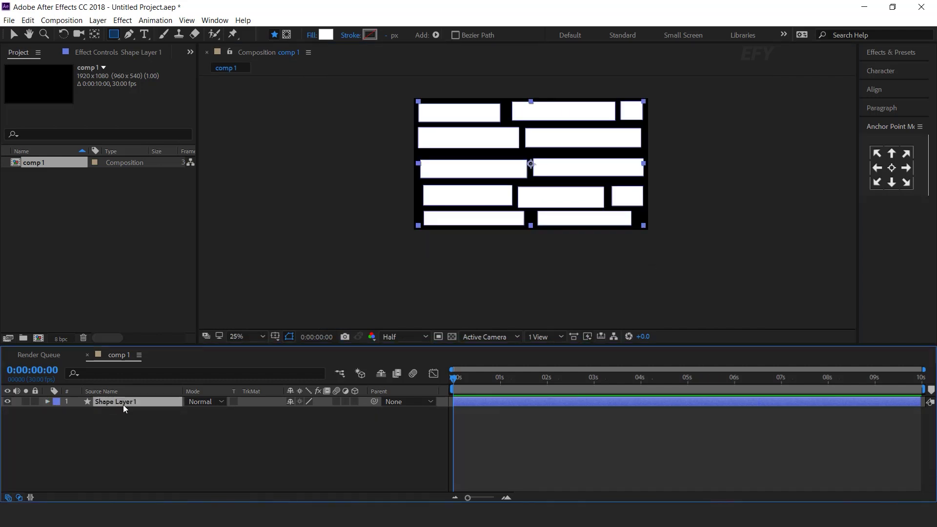
Apply Drop Shadow to Shape Layer 1 with 100% opacity and distance 80.
{"action": "key", "text": "ctrl+space"}
{"action": "type", "text": "drop"}
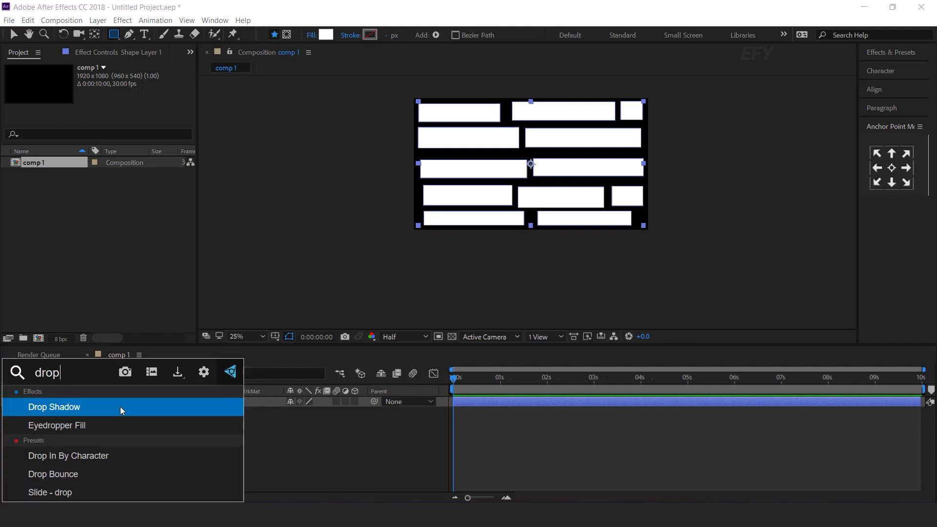
{"action": "left_click", "coordinate": [120, 406]}
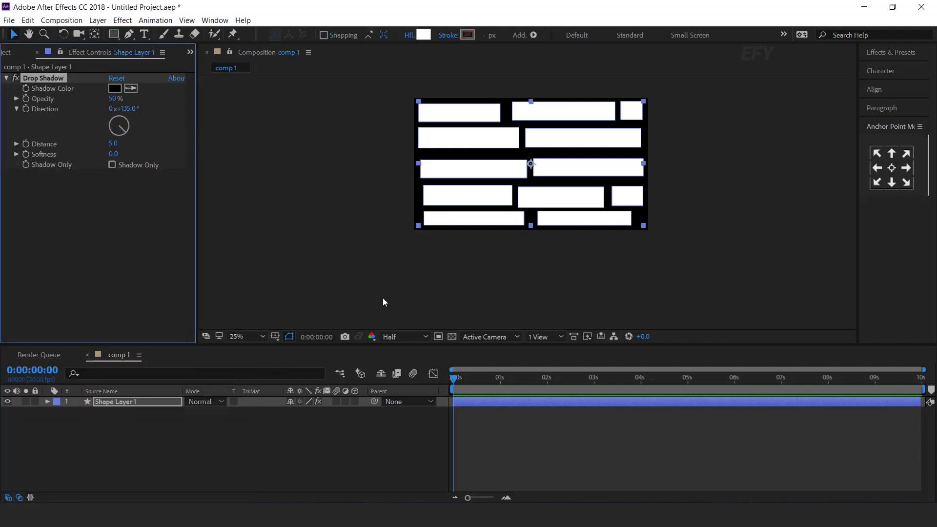
{"action": "left_click_drag", "start_coordinate": [129, 99], "coordinate": [224, 99]}
{"action": "left_click", "coordinate": [452, 337]}
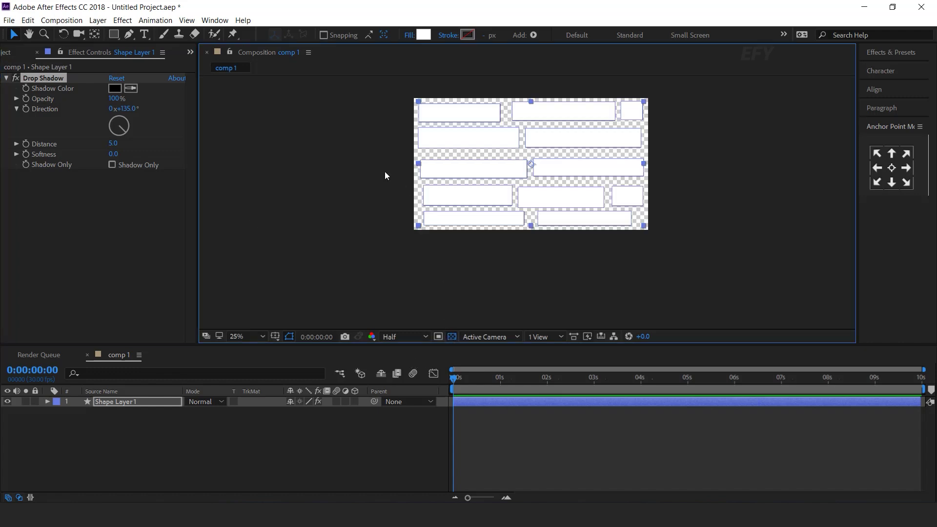
{"action": "left_click", "coordinate": [113, 144]}
{"action": "type", "text": "80"}
{"action": "key", "text": "Return"}
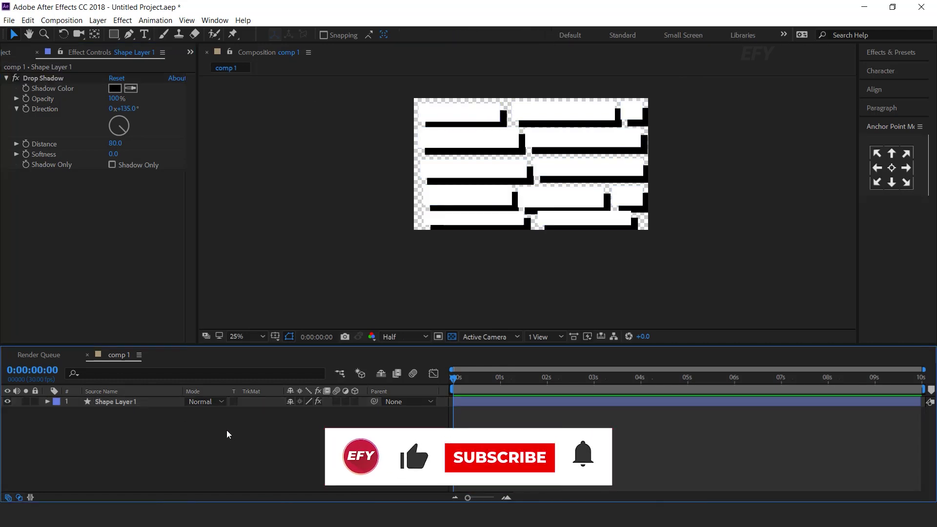
Add a new adjustment layer to comp 1.
{"action": "right_click", "coordinate": [308, 309]}
{"action": "mouse_move", "coordinate": [360, 313]}
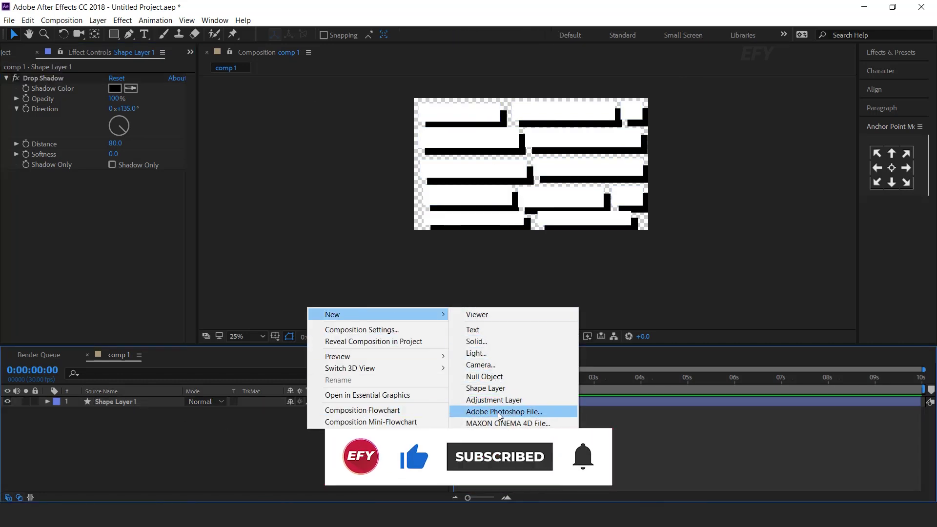
{"action": "left_click", "coordinate": [493, 400]}
{"action": "left_click", "coordinate": [141, 405]}
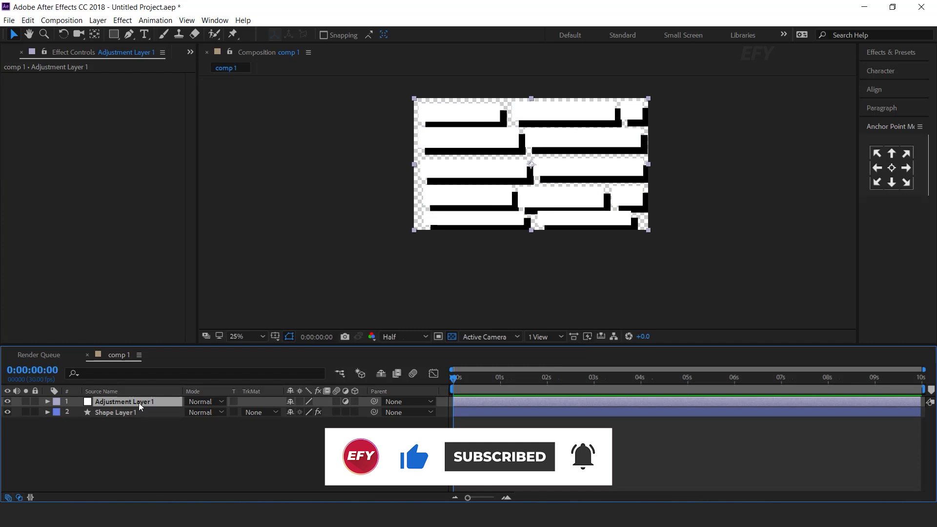
Apply CC RepeTile to the adjustment layer with Expand Right set to 2000.
{"action": "key", "text": "ctrl+space"}
{"action": "type", "text": "ccre"}
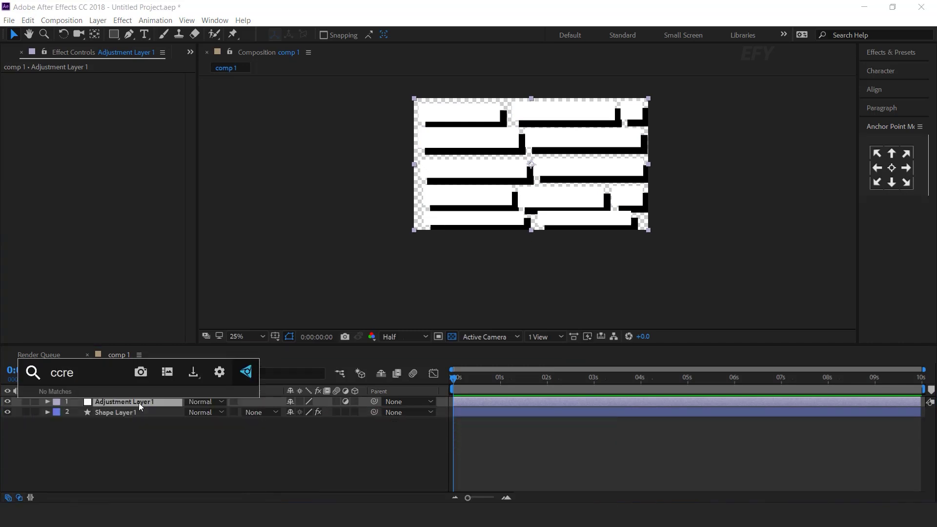
{"action": "key", "text": "BackSpace"}
{"action": "key", "text": "BackSpace"}
{"action": "type", "text": "re"}
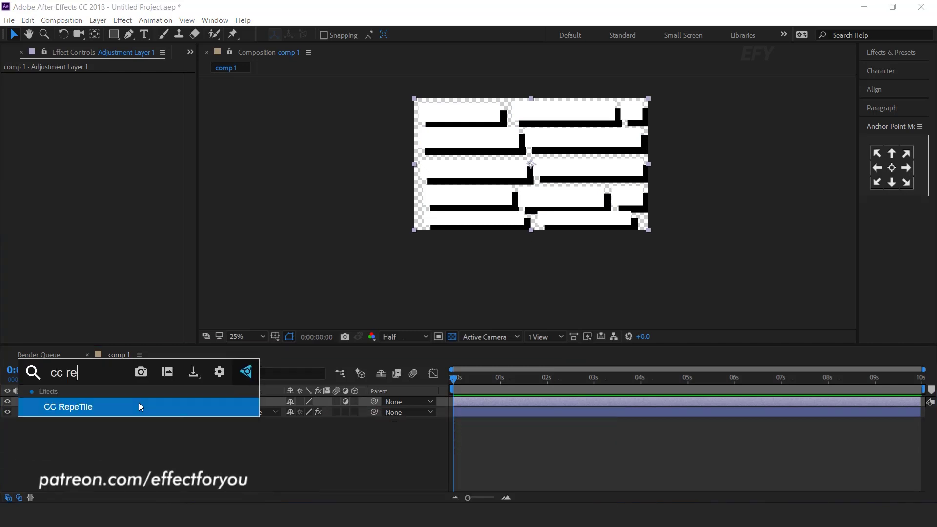
{"action": "key", "text": "Return"}
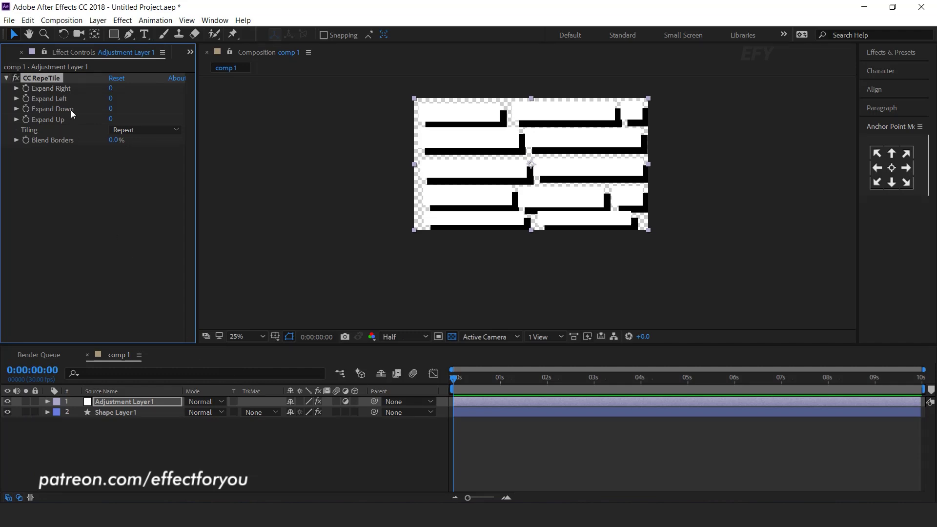
{"action": "left_click", "coordinate": [111, 88]}
{"action": "type", "text": "2000"}
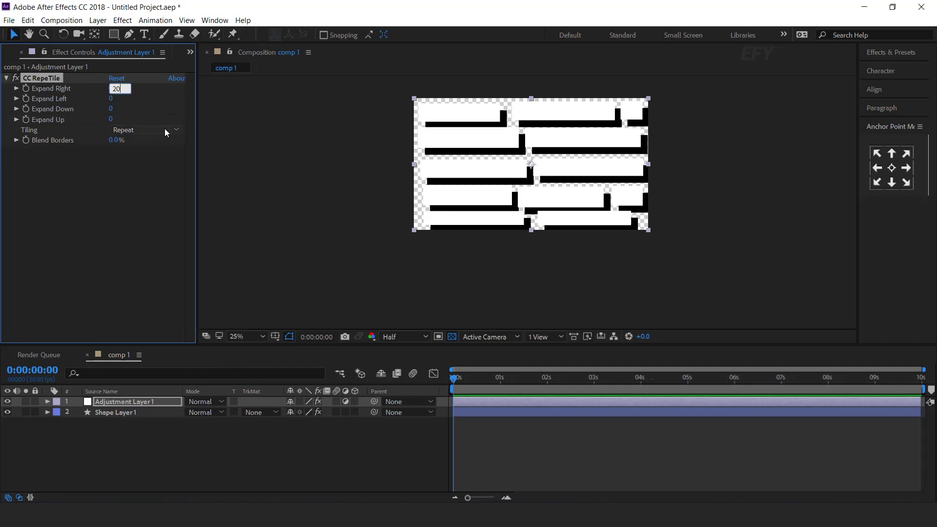
{"action": "key", "text": "Return"}
{"action": "left_click", "coordinate": [133, 415]}
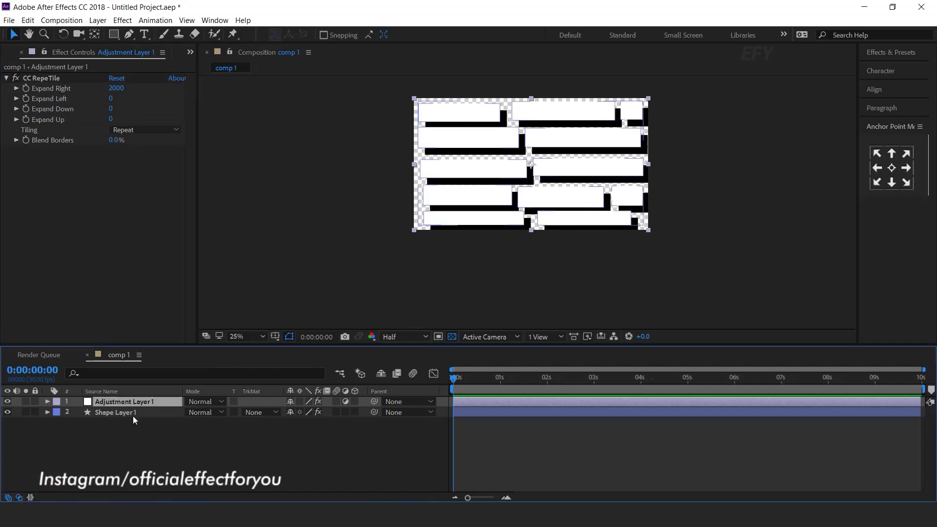
Keyframe Shape Layer 1's Position from 960,540 at 0s to -7,540 at the last frame.
{"action": "key", "text": "p"}
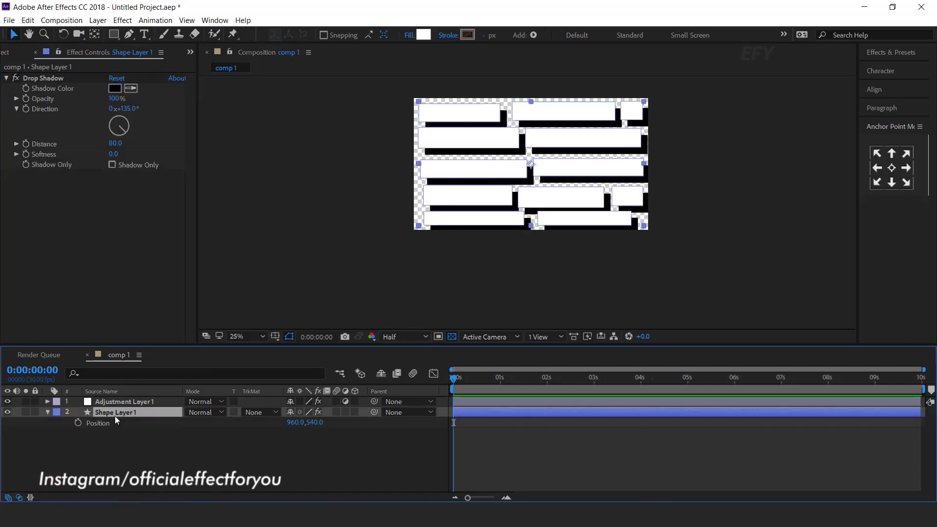
{"action": "left_click", "coordinate": [78, 422]}
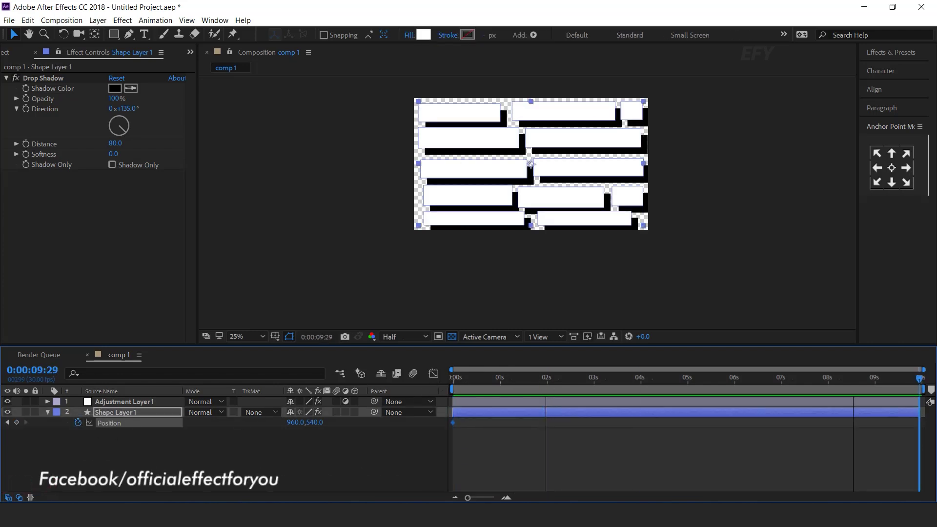
{"action": "key", "text": "End"}
{"action": "left_click_drag", "start_coordinate": [295, 423], "coordinate": [83, 444]}
Preview the sliding animation from the start, then select both layers.
{"action": "key", "text": "Home"}
{"action": "key", "text": "space"}
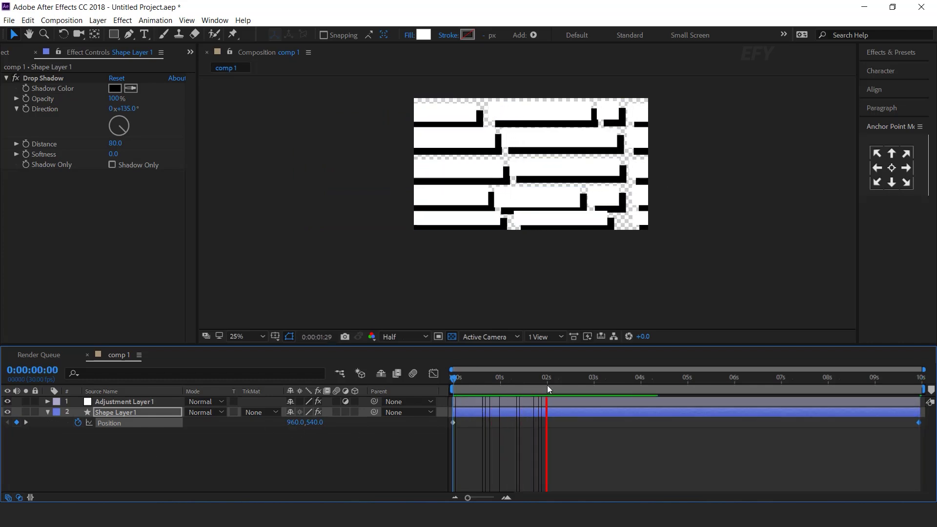
{"action": "left_click", "coordinate": [818, 378]}
{"action": "left_click", "coordinate": [633, 379]}
{"action": "left_click", "coordinate": [48, 412]}
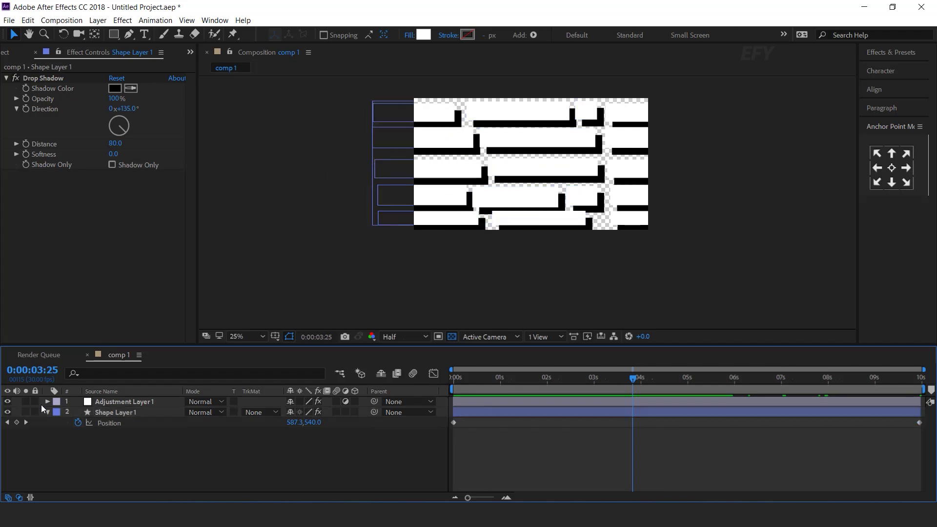
{"action": "key", "text": "ctrl+a"}
Precompose both layers into a new composition named 'shape comp'.
{"action": "right_click", "coordinate": [149, 408]}
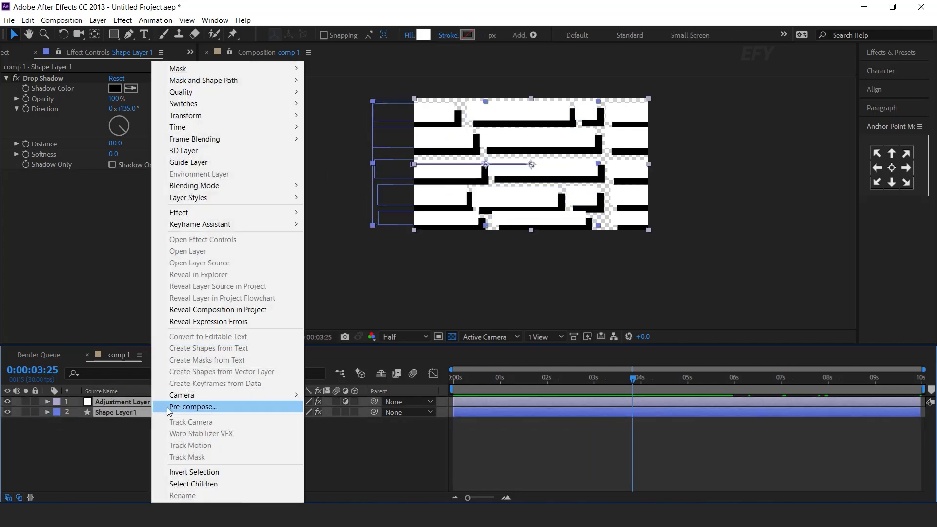
{"action": "left_click", "coordinate": [166, 407]}
{"action": "type", "text": "sha"}
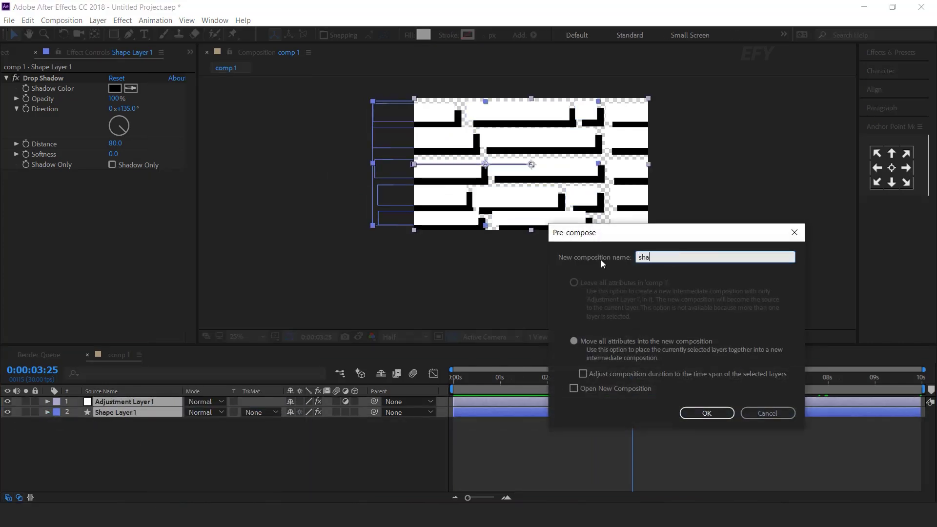
{"action": "type", "text": "pe comp"}
{"action": "key", "text": "Return"}
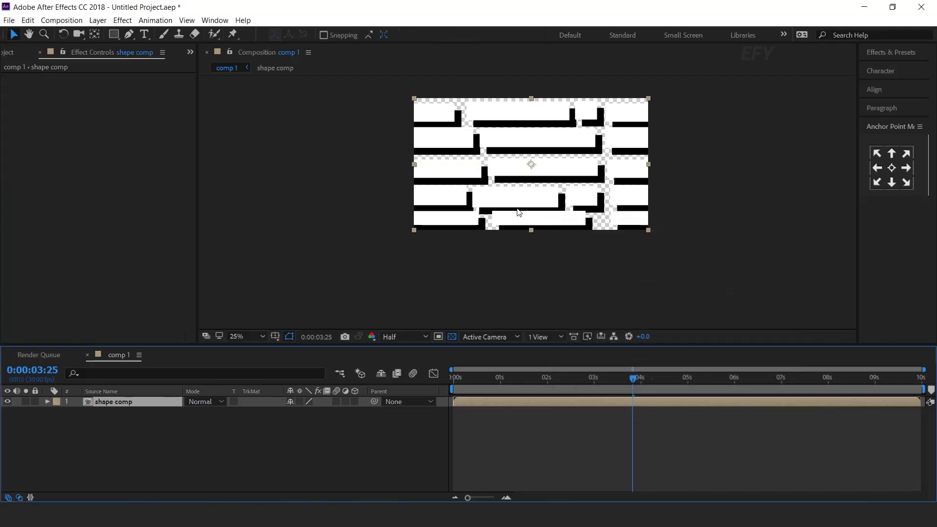
Add a solid named BG and place it beneath shape comp.
{"action": "right_click", "coordinate": [305, 429]}
{"action": "mouse_move", "coordinate": [388, 313]}
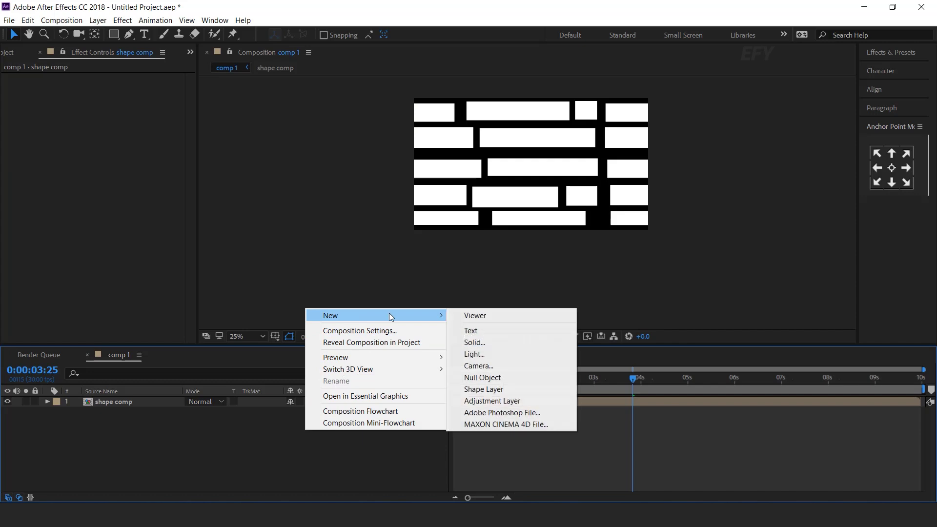
{"action": "left_click", "coordinate": [497, 342]}
{"action": "type", "text": "BG"}
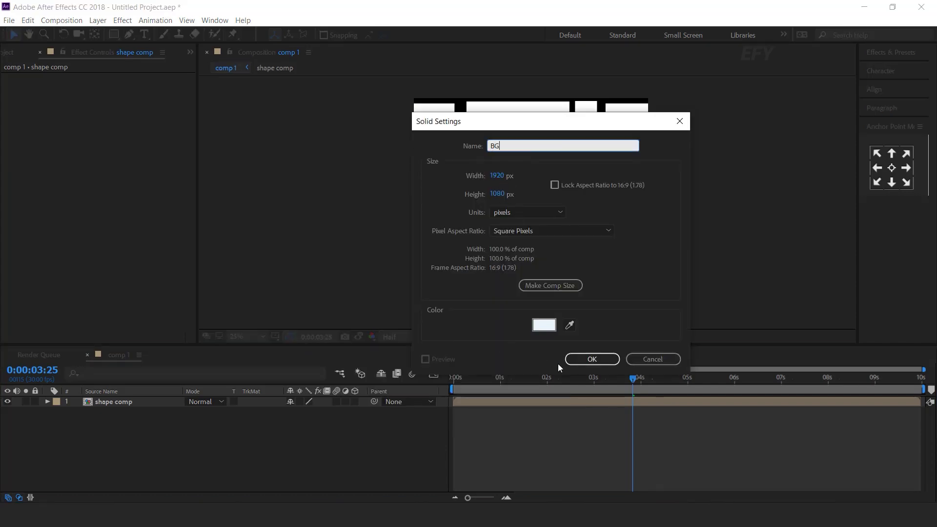
{"action": "left_click", "coordinate": [590, 361]}
{"action": "left_click_drag", "start_coordinate": [154, 403], "coordinate": [120, 413]}
Apply Fill to BG with a dark purple colour (#1B0127).
{"action": "key", "text": "ctrl+space"}
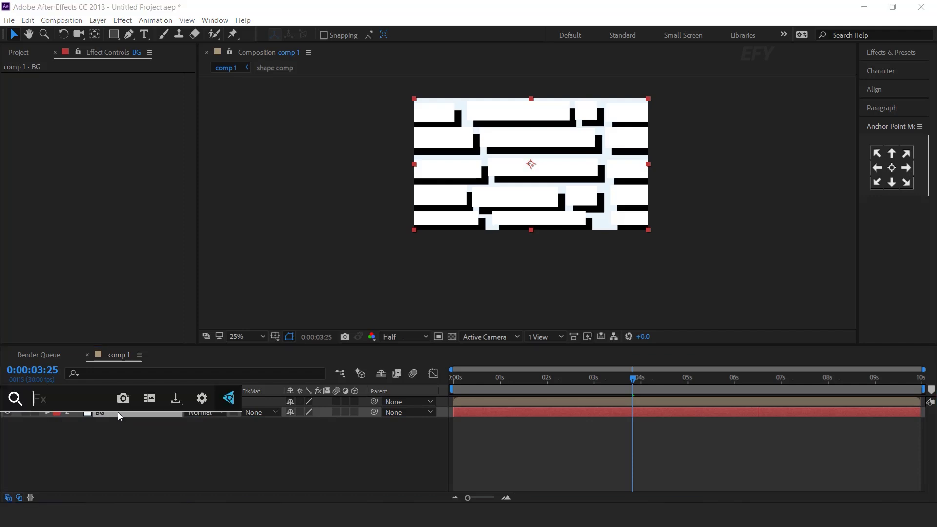
{"action": "type", "text": "fil"}
{"action": "left_click", "coordinate": [118, 412]}
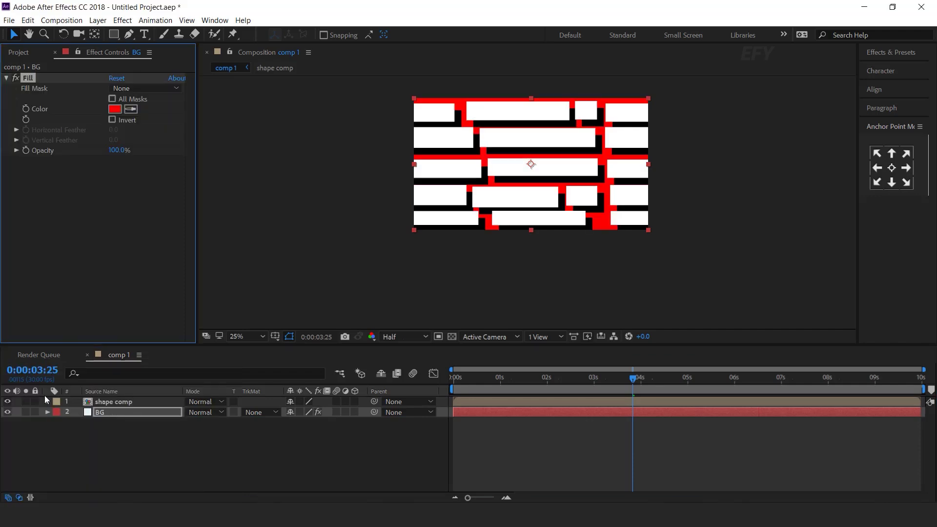
{"action": "left_click", "coordinate": [114, 108]}
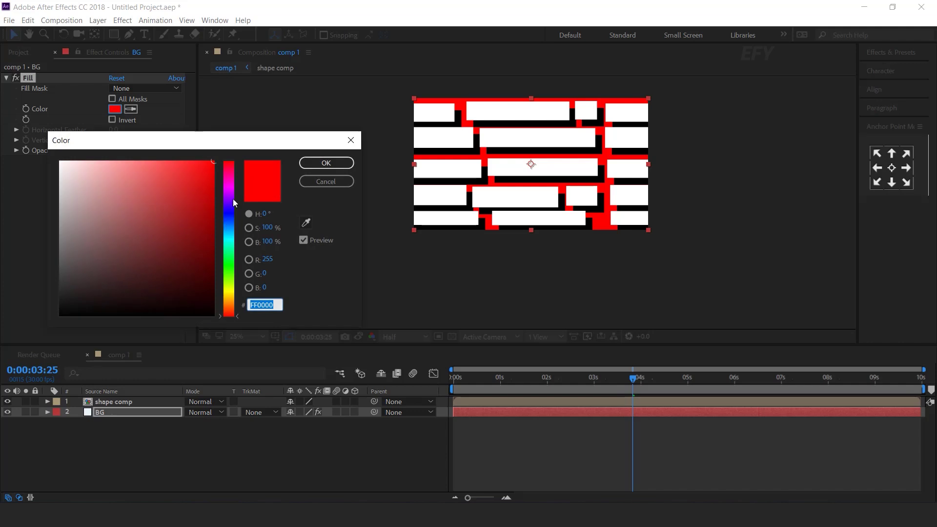
{"action": "left_click", "coordinate": [228, 194]}
{"action": "left_click_drag", "start_coordinate": [189, 211], "coordinate": [212, 292]}
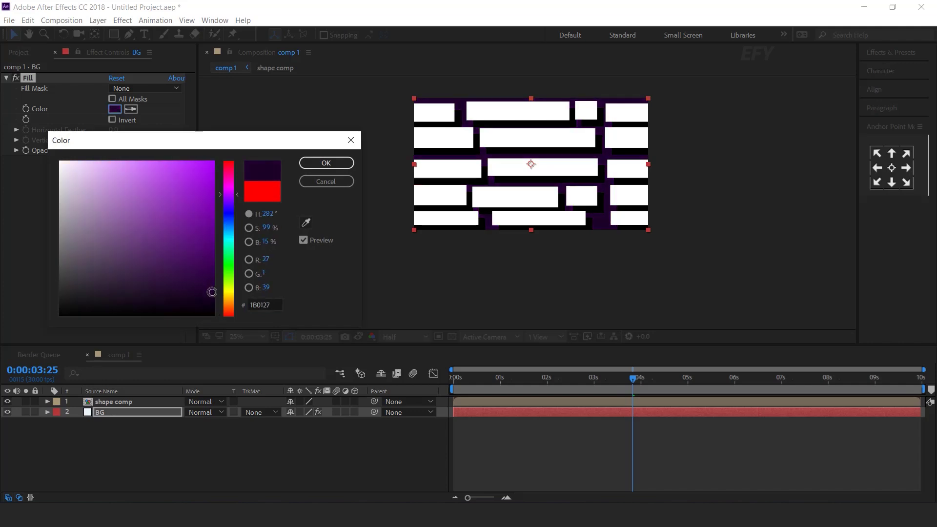
{"action": "left_click", "coordinate": [326, 163]}
{"action": "left_click", "coordinate": [117, 401]}
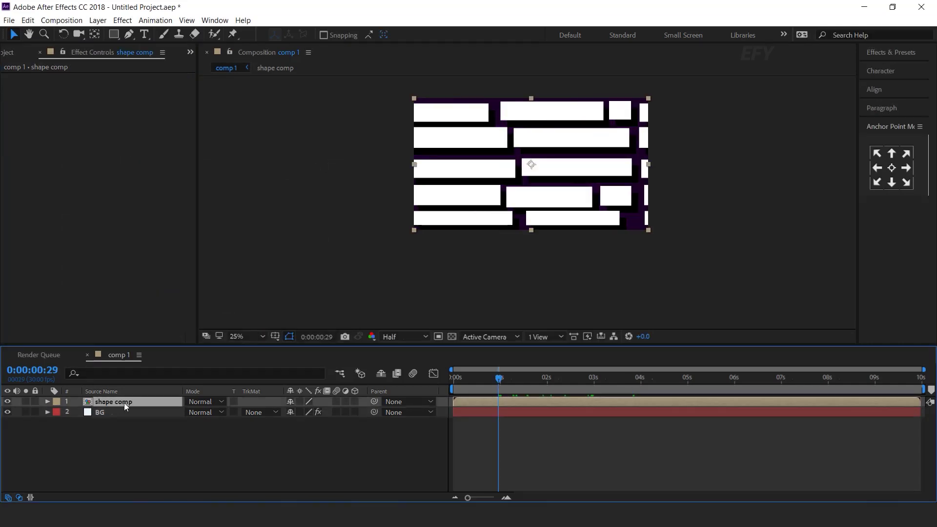
Apply Turbulent Displace to shape comp with Amount 200 and Size 55.
{"action": "key", "text": "ctrl+space"}
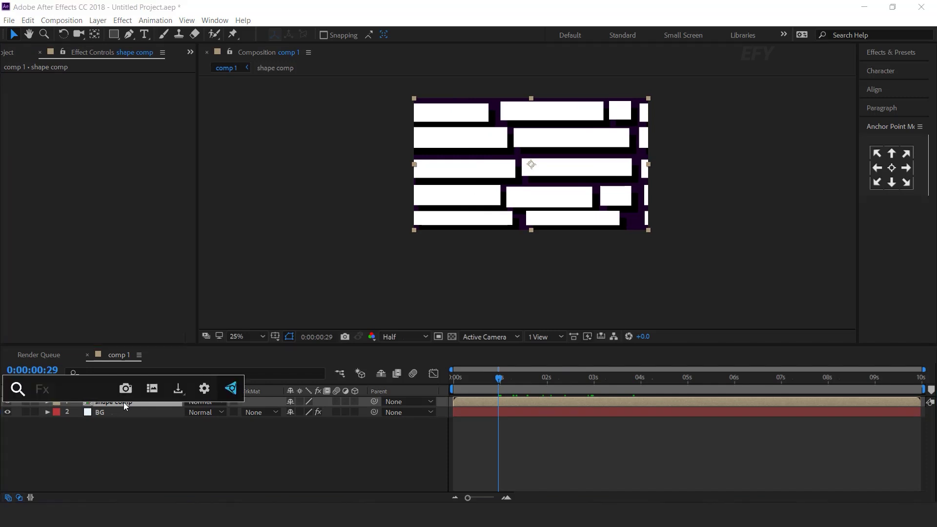
{"action": "type", "text": "tur"}
{"action": "key", "text": "Return"}
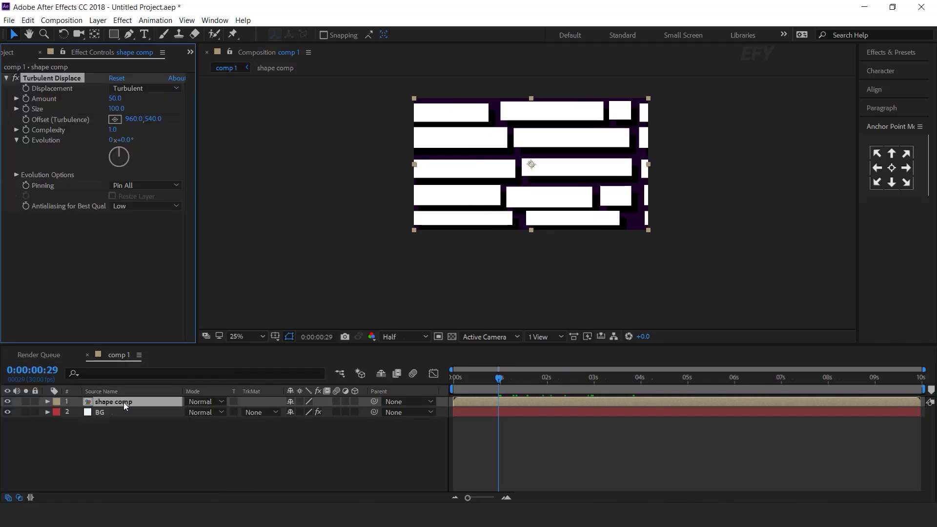
{"action": "left_click", "coordinate": [124, 402]}
{"action": "left_click", "coordinate": [116, 99]}
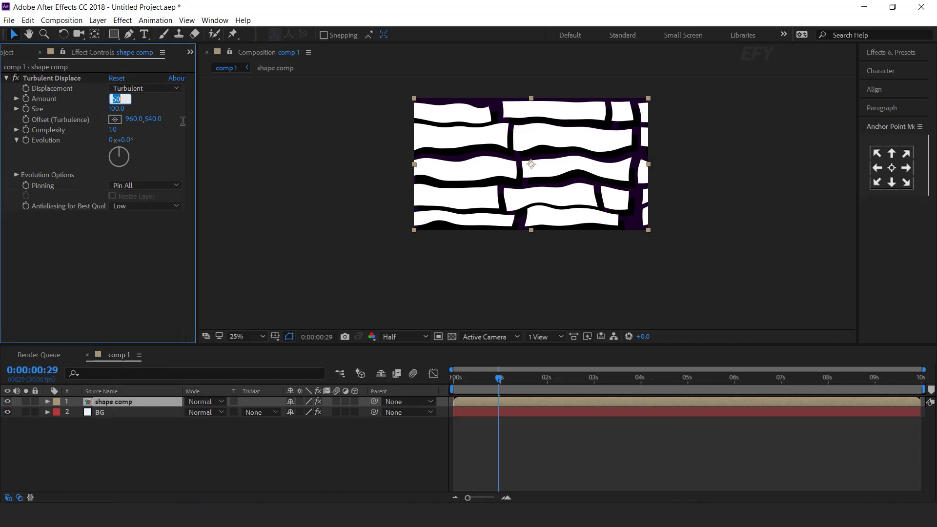
{"action": "type", "text": "200"}
{"action": "key", "text": "Tab"}
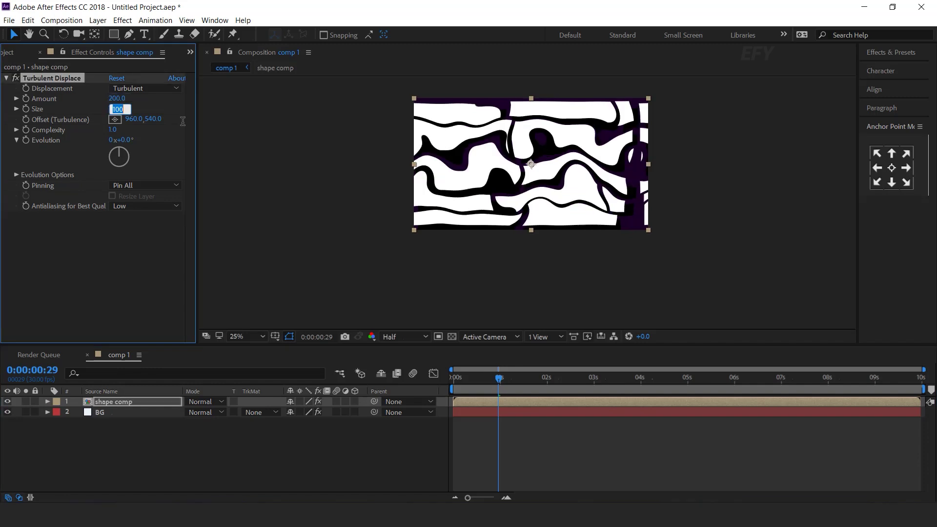
{"action": "key", "text": "Return"}
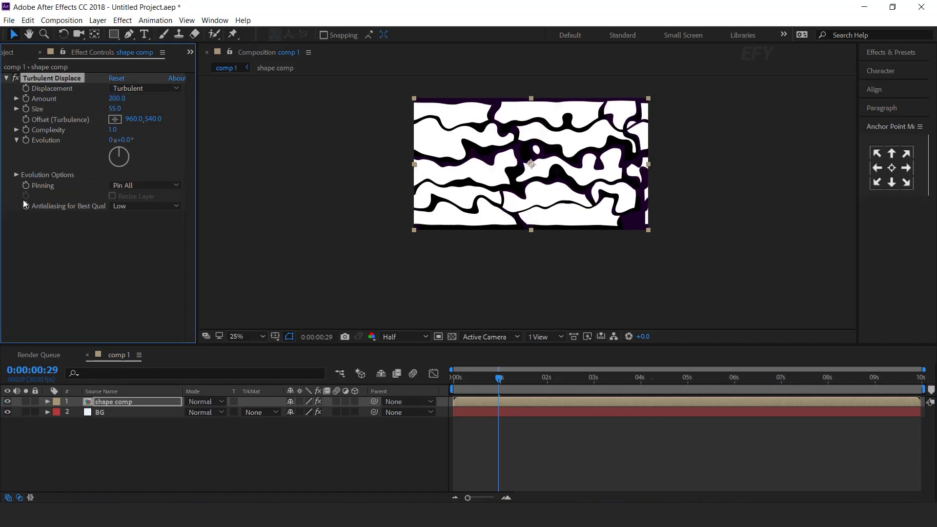
Drive Evolution with a time*10 expression and scrub the timeline to check the warping.
{"action": "left_click", "coordinate": [26, 139], "text": "alt"}
{"action": "type", "text": "tim"}
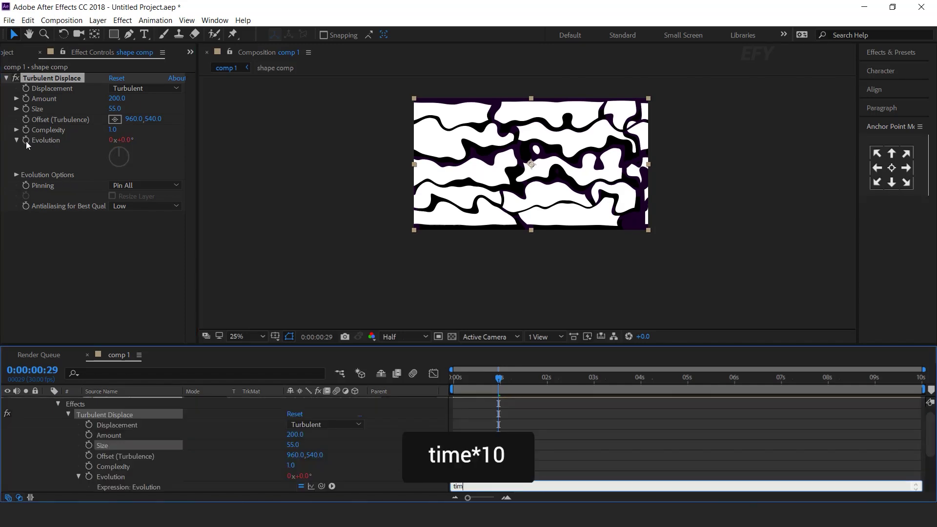
{"action": "type", "text": "e*10"}
{"action": "key", "text": "KP_Enter"}
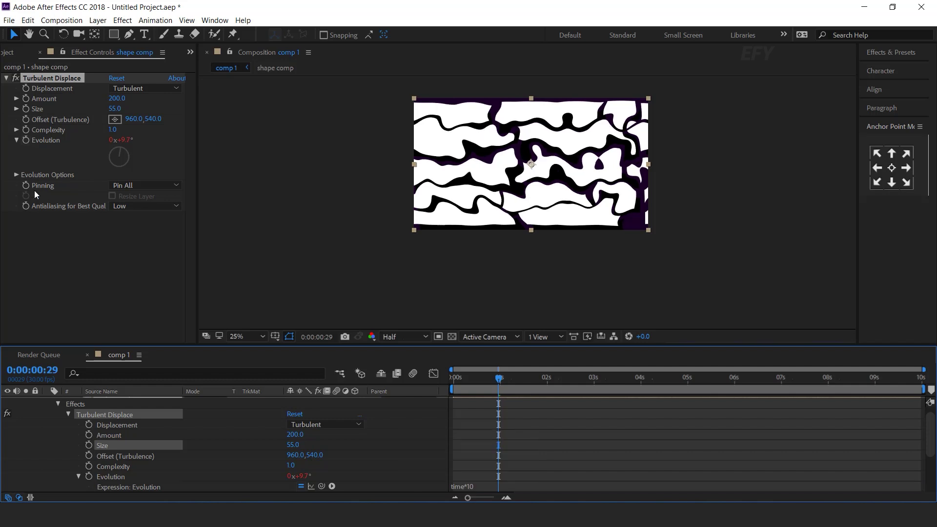
{"action": "scroll", "coordinate": [57, 429], "scroll_direction": "up", "scroll_amount": 1}
{"action": "left_click", "coordinate": [47, 402]}
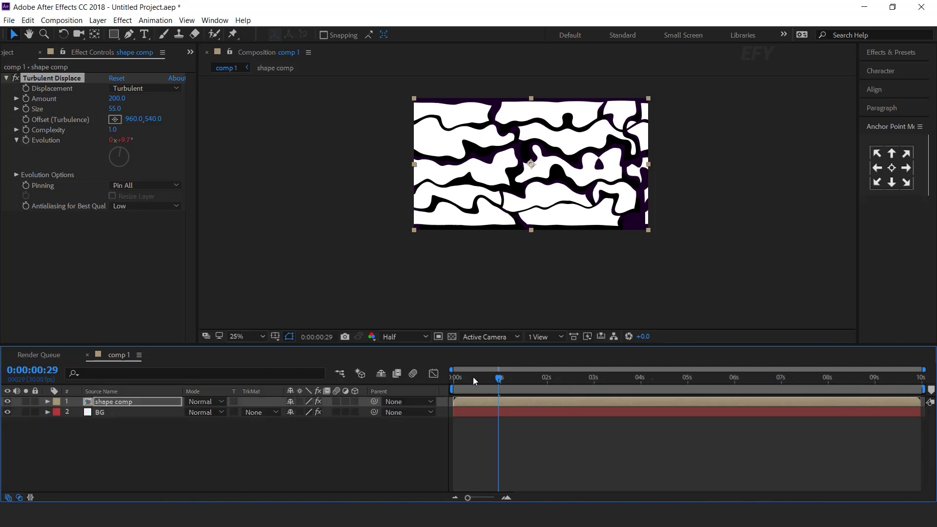
{"action": "left_click", "coordinate": [565, 377]}
{"action": "left_click_drag", "start_coordinate": [587, 377], "coordinate": [471, 391]}
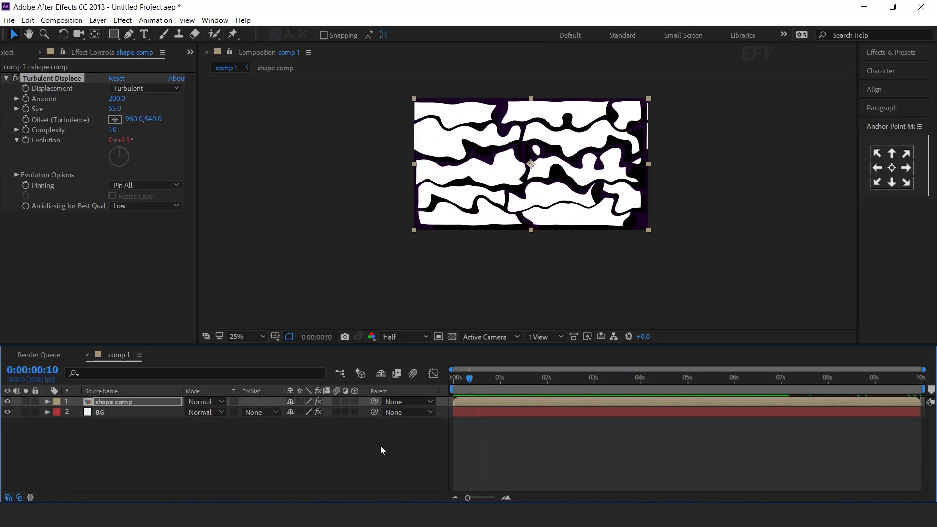
{"action": "key", "text": "ctrl+space"}
Apply Directional Blur to shape comp with Direction 40° and Blur Length 600.
{"action": "type", "text": "dir"}
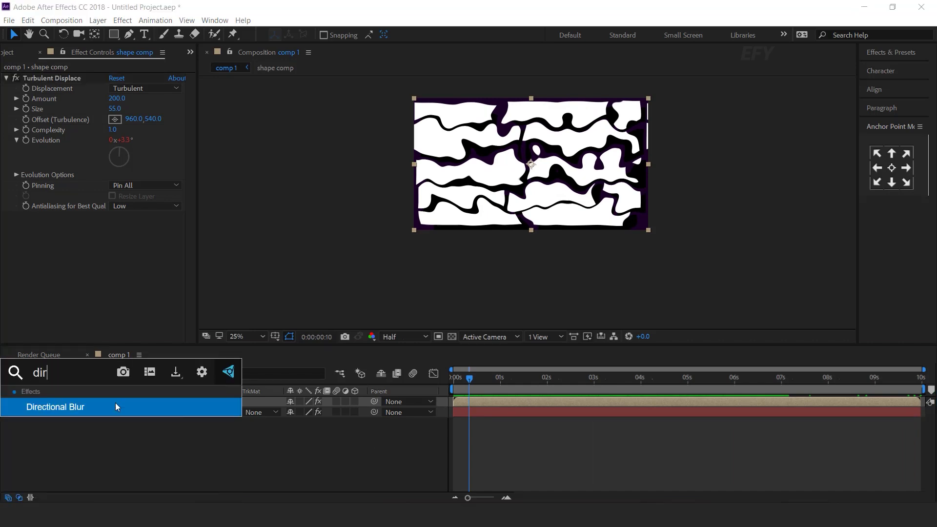
{"action": "left_click", "coordinate": [116, 407]}
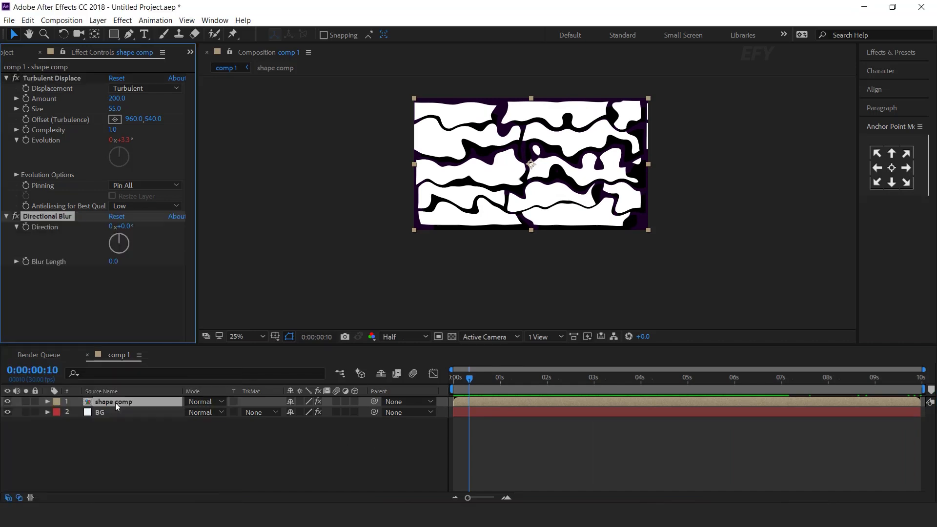
{"action": "left_click", "coordinate": [126, 227]}
{"action": "type", "text": "40"}
{"action": "key", "text": "Return"}
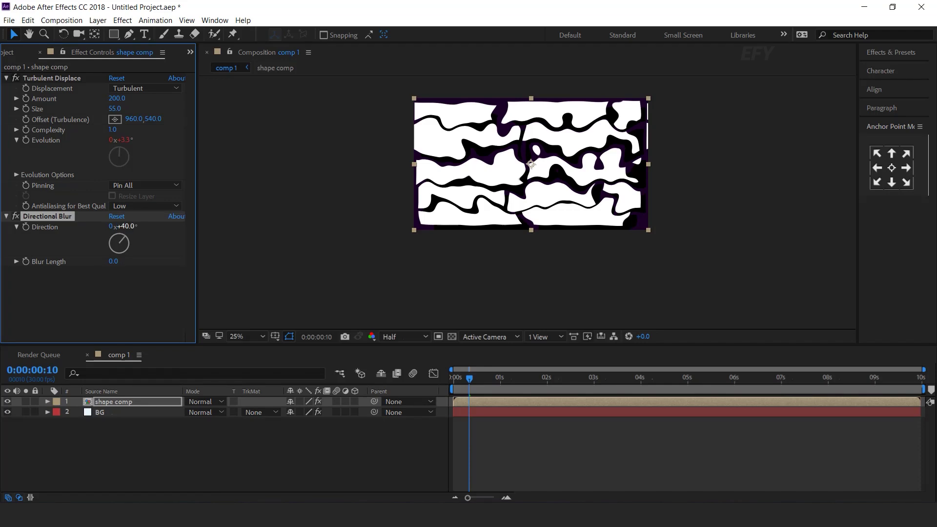
{"action": "left_click_drag", "start_coordinate": [114, 263], "coordinate": [103, 266]}
{"action": "type", "text": "60"}
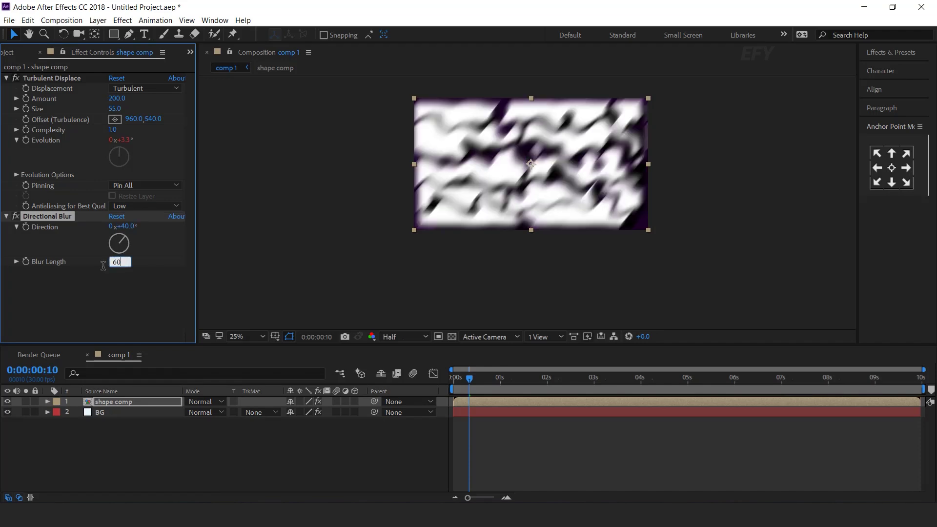
{"action": "type", "text": "0"}
{"action": "key", "text": "Return"}
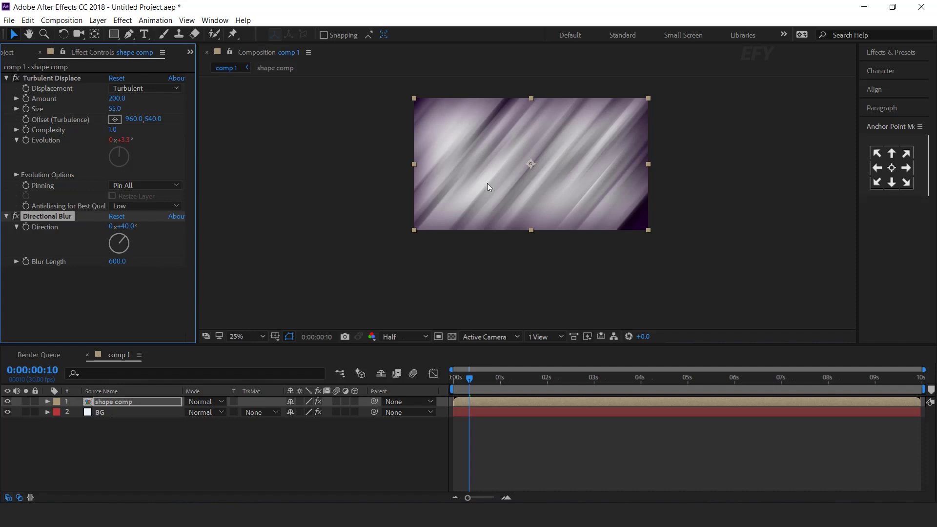
Add a Twirl with Angle 60° and Twirl Radius 60.
{"action": "left_click", "coordinate": [225, 435]}
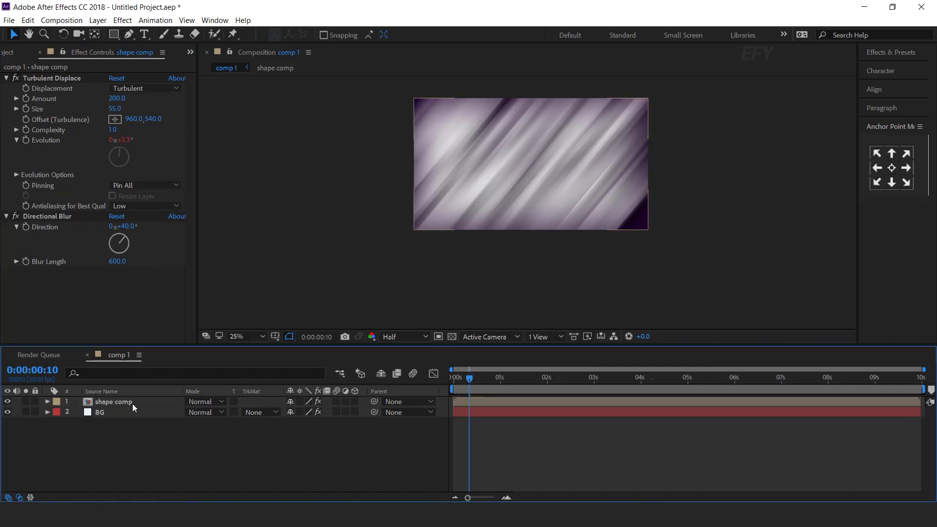
{"action": "left_click", "coordinate": [133, 403]}
{"action": "key", "text": "ctrl+space"}
{"action": "type", "text": "twi"}
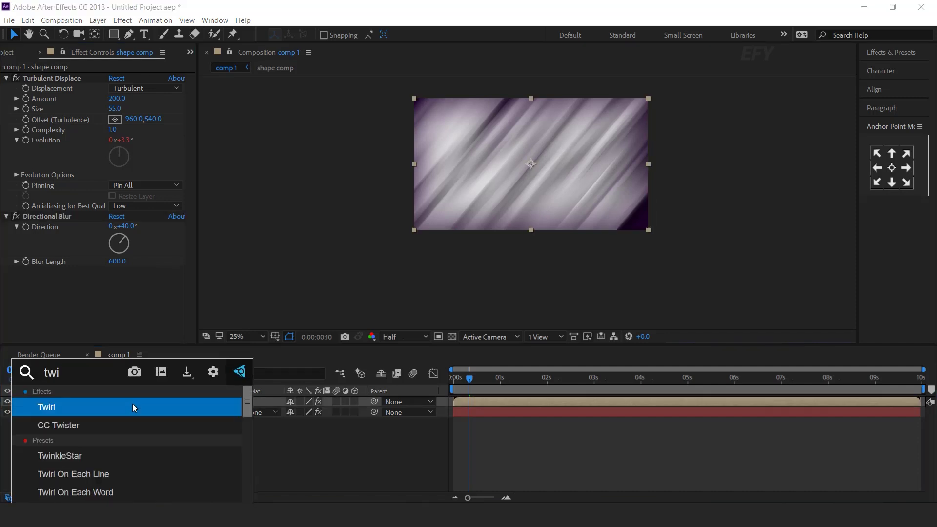
{"action": "key", "text": "Return"}
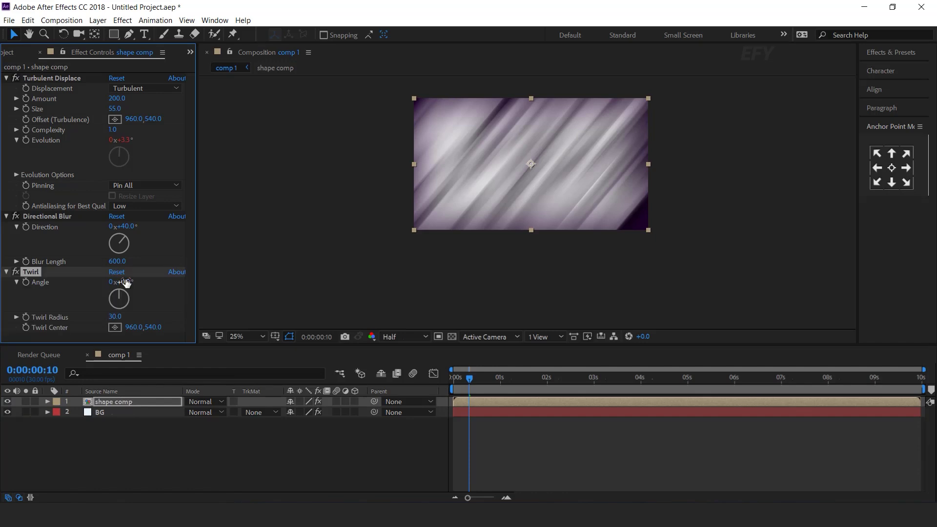
{"action": "left_click", "coordinate": [126, 282]}
{"action": "type", "text": "60"}
{"action": "key", "text": "Return"}
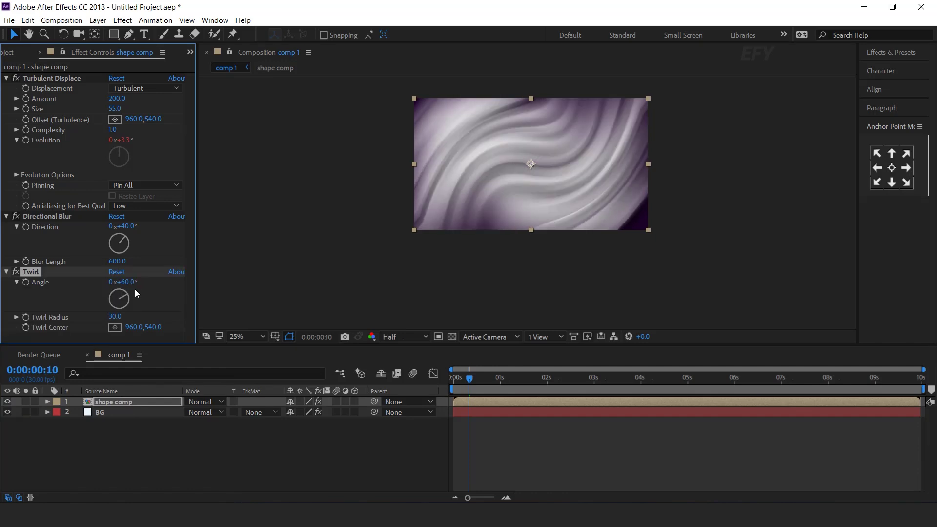
{"action": "left_click", "coordinate": [120, 316]}
{"action": "type", "text": "60"}
{"action": "key", "text": "Return"}
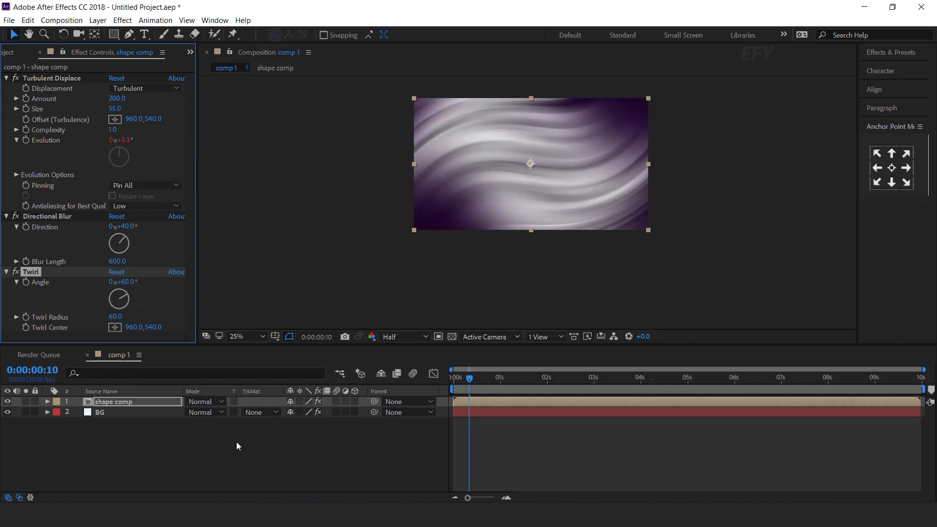
{"action": "left_click", "coordinate": [135, 403]}
{"action": "key", "text": "ctrl+space"}
Apply Glow to shape comp with an intensity of 0.1.
{"action": "type", "text": "glow"}
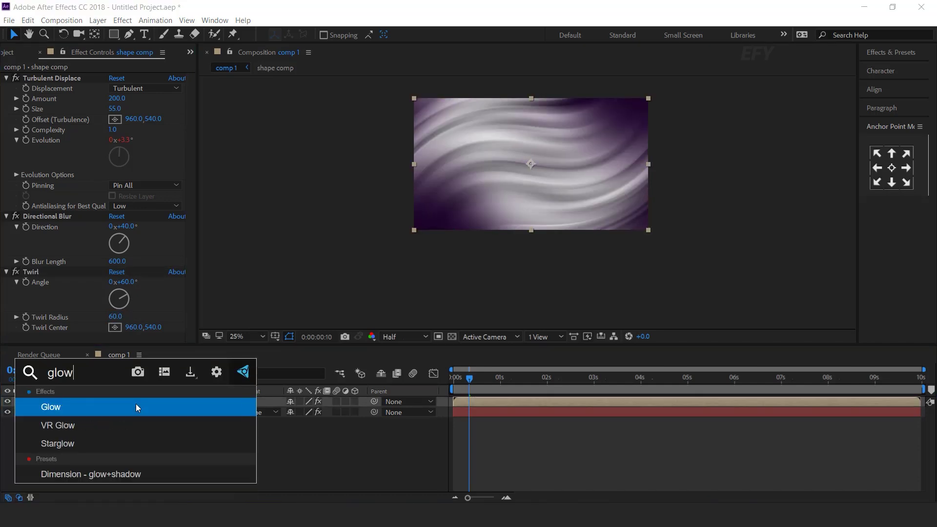
{"action": "key", "text": "Return"}
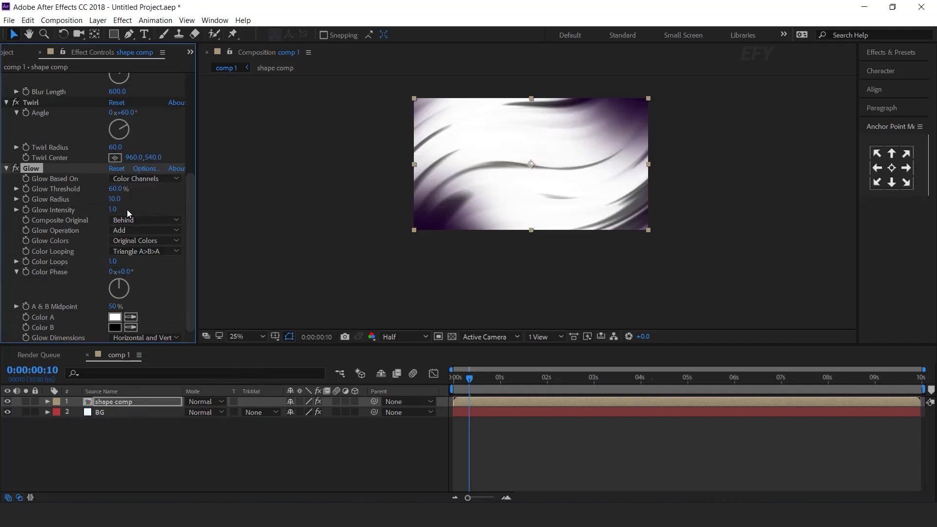
{"action": "left_click", "coordinate": [114, 210]}
{"action": "type", "text": ".1"}
{"action": "key", "text": "Return"}
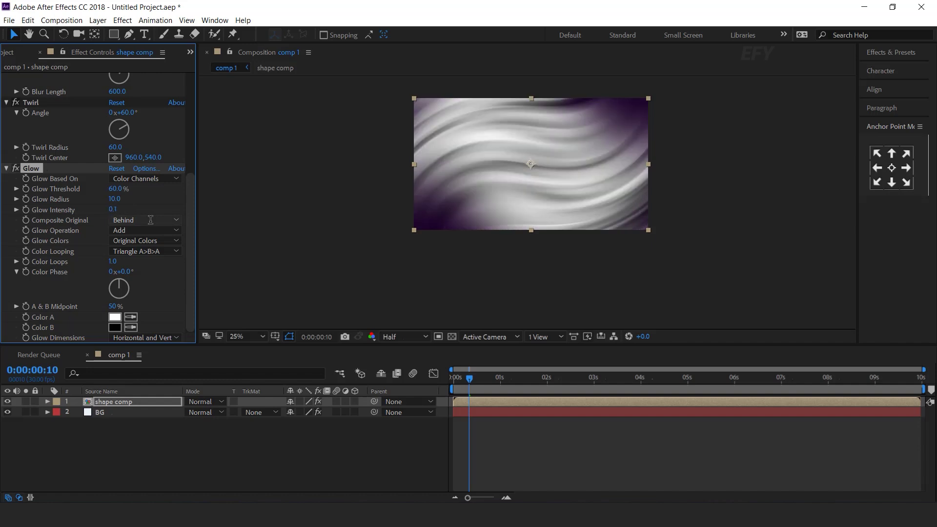
{"action": "left_click", "coordinate": [16, 169]}
{"action": "left_click", "coordinate": [16, 168]}
Apply Tritone to shape comp with a pink highlight colour.
{"action": "key", "text": "ctrl+space"}
{"action": "type", "text": "tri"}
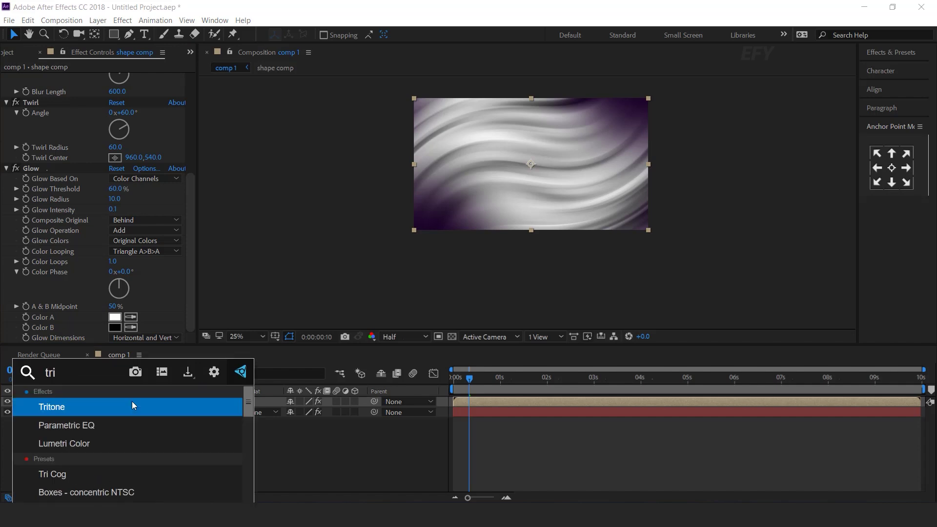
{"action": "left_click", "coordinate": [133, 406]}
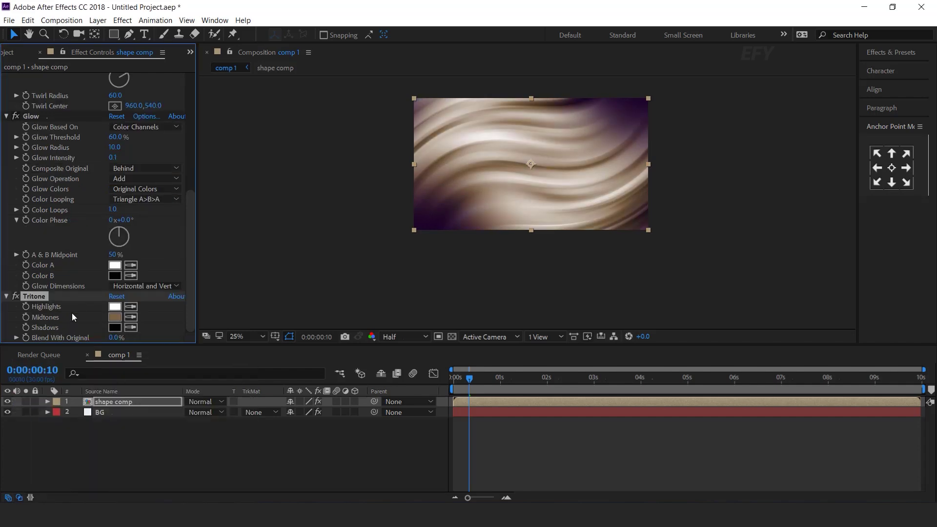
{"action": "left_click", "coordinate": [115, 308]}
{"action": "left_click", "coordinate": [111, 164]}
{"action": "left_click", "coordinate": [326, 163]}
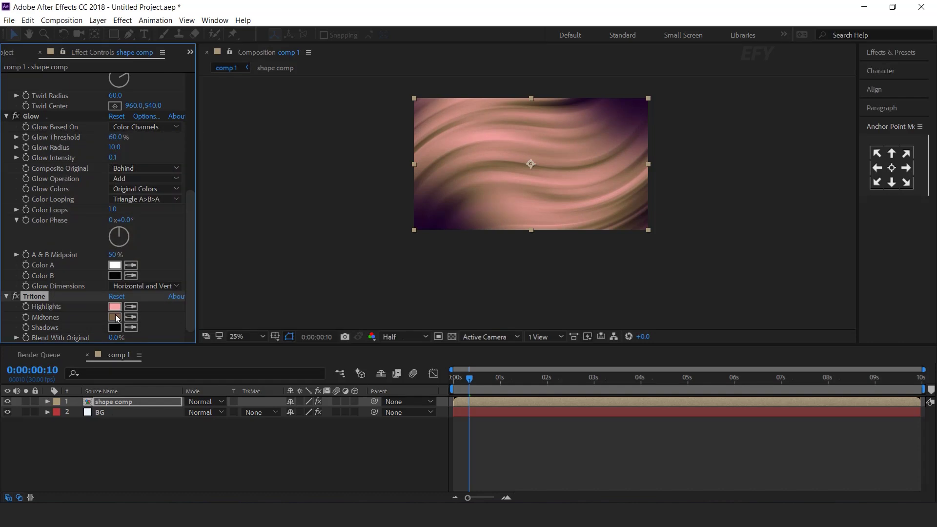
Make the Tritone midtones pink, shift the shadow hue, and set highlights to pale pink FFE0E0.
{"action": "left_click", "coordinate": [115, 317]}
{"action": "left_click", "coordinate": [228, 181]}
{"action": "left_click", "coordinate": [326, 163]}
{"action": "left_click", "coordinate": [116, 327]}
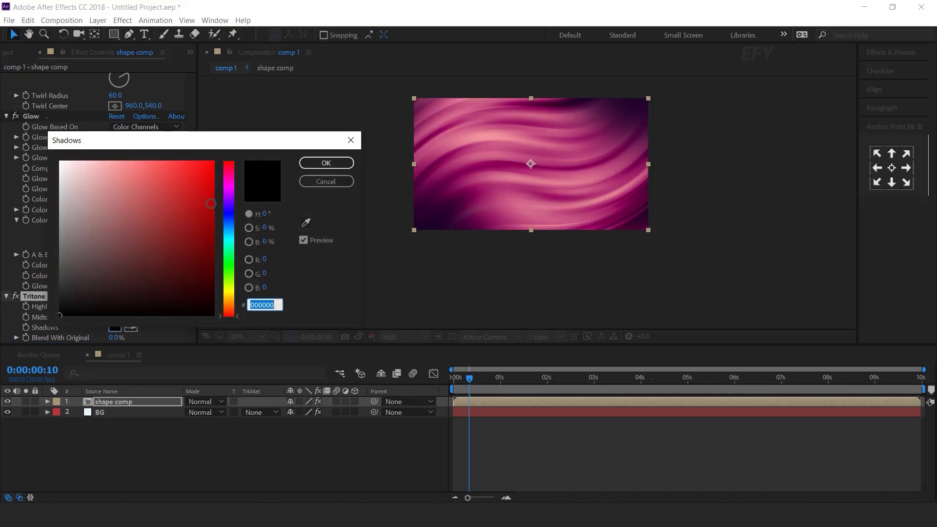
{"action": "left_click", "coordinate": [229, 186]}
{"action": "left_click", "coordinate": [325, 162]}
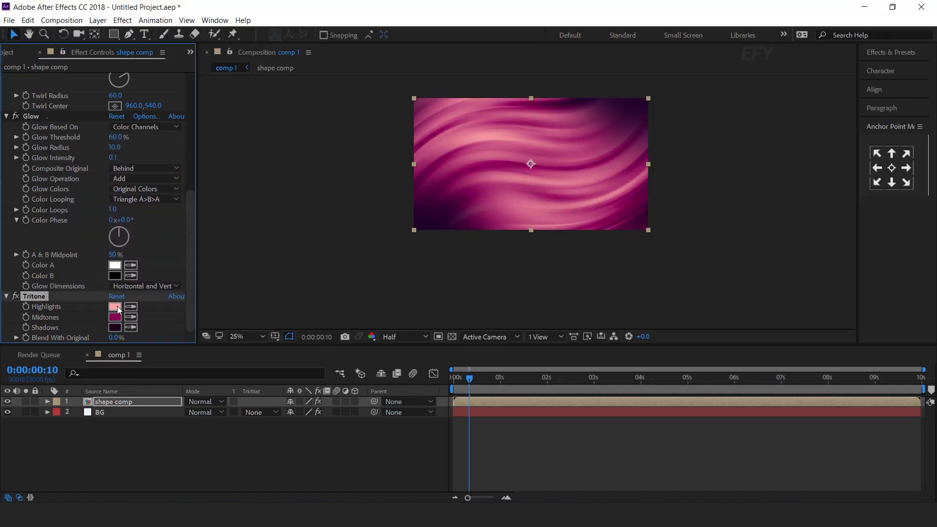
{"action": "left_click", "coordinate": [115, 306]}
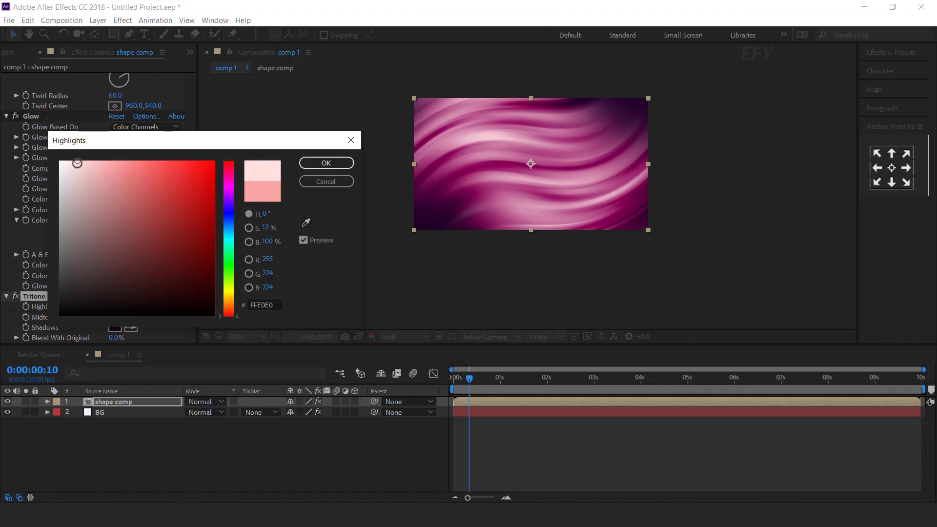
{"action": "left_click", "coordinate": [83, 162]}
{"action": "left_click", "coordinate": [326, 163]}
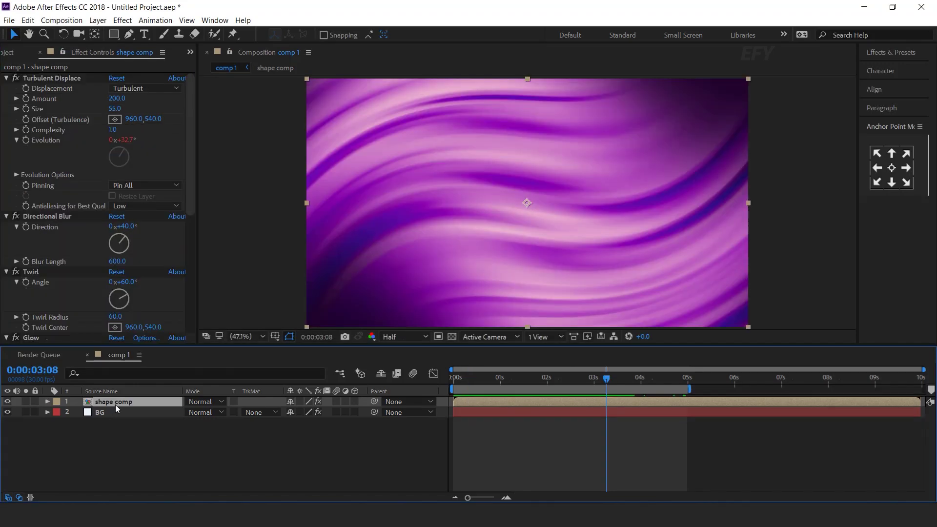
Apply Fast Box Blur to the shape comp with a Blur Radius of 3.
{"action": "key", "text": "ctrl+space"}
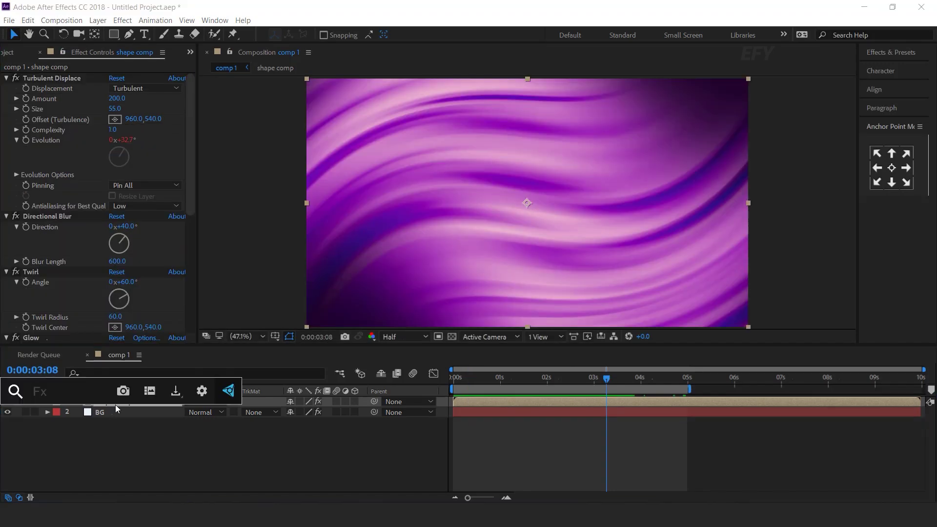
{"action": "type", "text": "fast"}
{"action": "key", "text": "Return"}
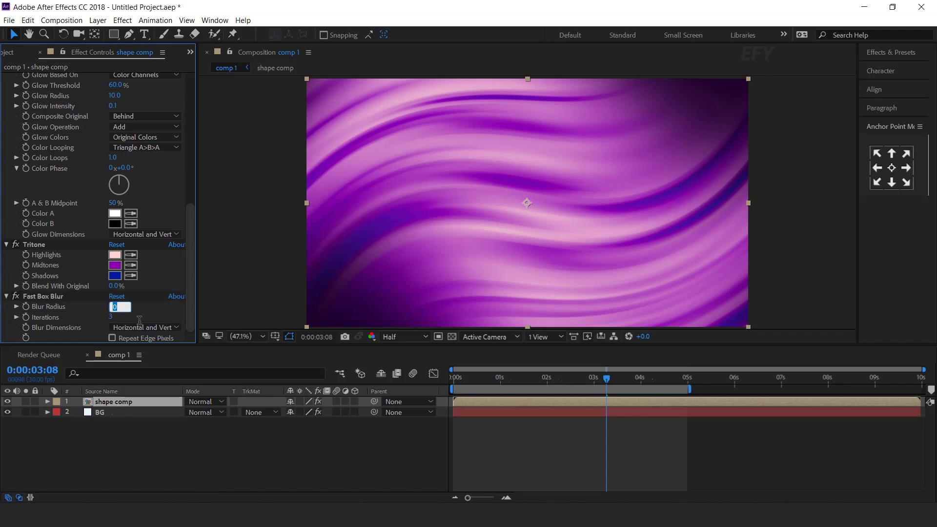
{"action": "type", "text": "3"}
{"action": "key", "text": "Return"}
{"action": "key", "text": "comma"}
{"action": "key", "text": "comma"}
Preview the blurred purple streaks at 50% magnification, then stop playback.
{"action": "mouse_move", "coordinate": [470, 379]}
{"action": "left_mouse_down"}
{"action": "mouse_move", "coordinate": [654, 379]}
{"action": "mouse_move", "coordinate": [454, 379]}
{"action": "left_mouse_up"}
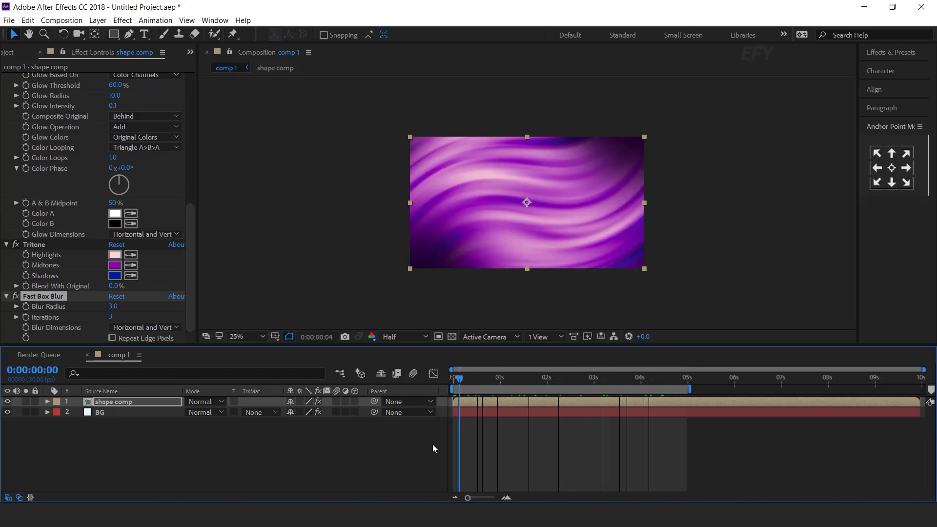
{"action": "left_click", "coordinate": [429, 450]}
{"action": "key", "text": "space"}
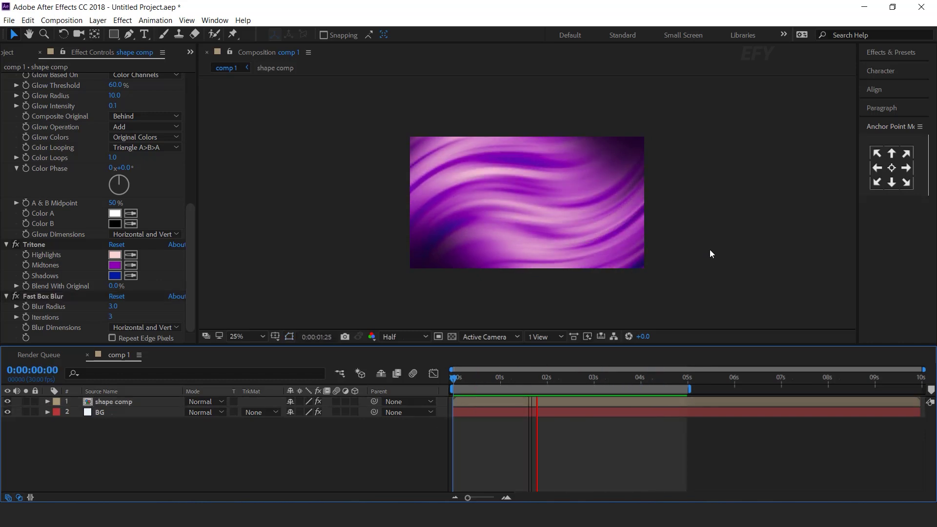
{"action": "key", "text": "period"}
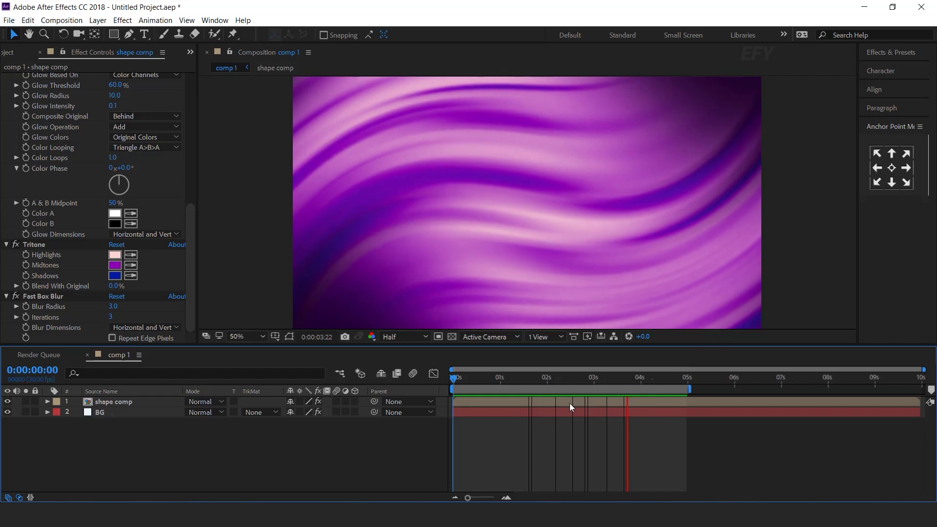
{"action": "key", "text": "space"}
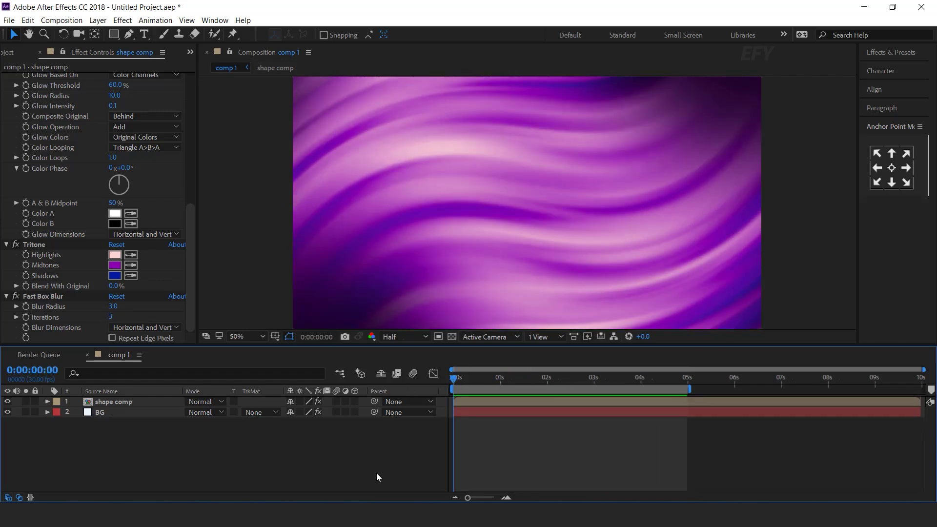
Create a new 1920×1080 composition named Comp 2 from the Project panel.
{"action": "left_click", "coordinate": [11, 52]}
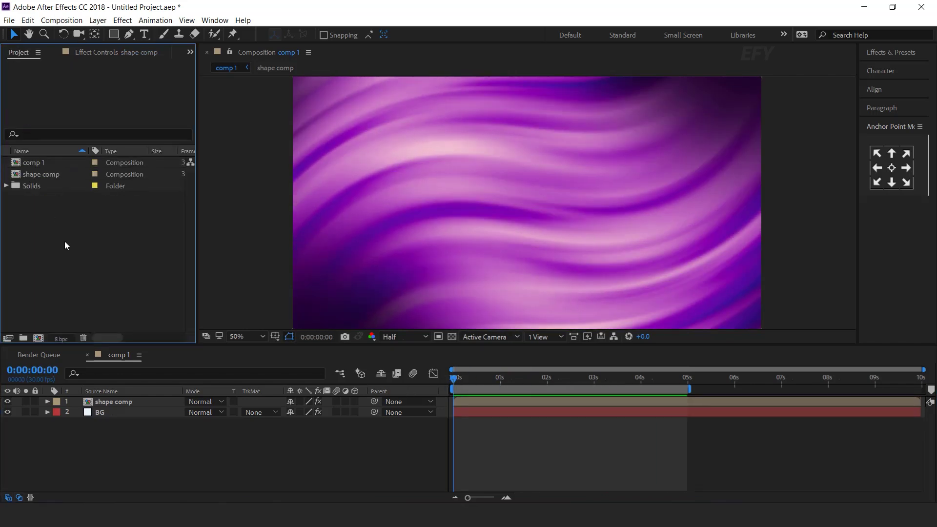
{"action": "left_click", "coordinate": [38, 338]}
{"action": "left_click", "coordinate": [670, 153]}
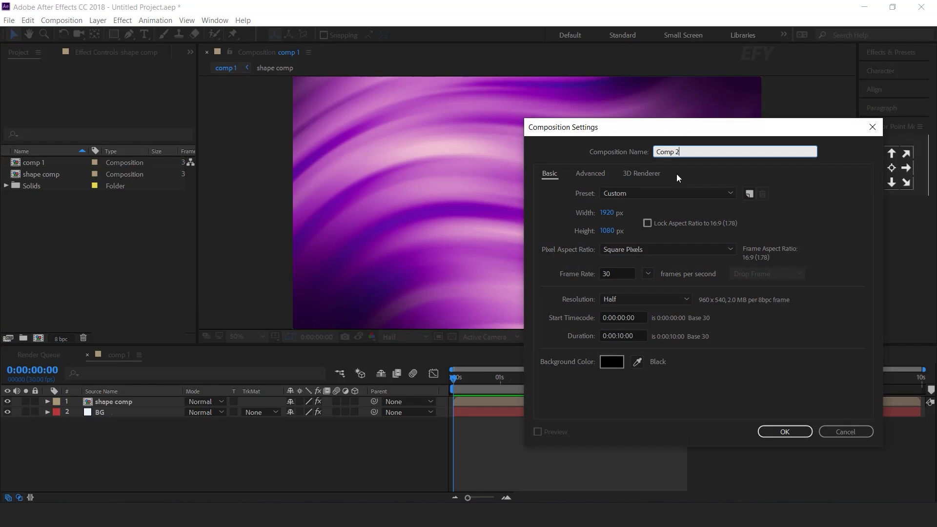
{"action": "type", "text": "2"}
{"action": "key", "text": "Return"}
Add a pale blue full-frame solid layer named BG to Comp 2.
{"action": "right_click", "coordinate": [380, 440]}
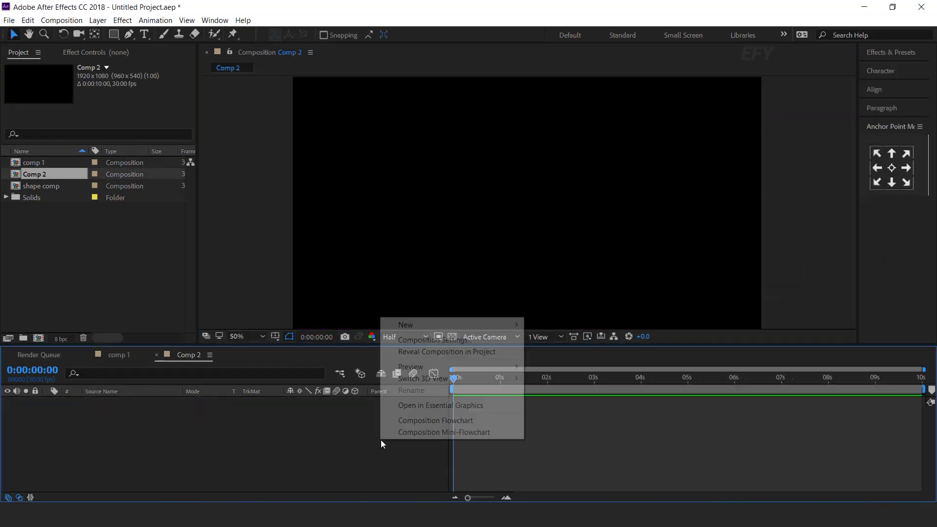
{"action": "mouse_move", "coordinate": [507, 325]}
{"action": "left_click", "coordinate": [573, 352]}
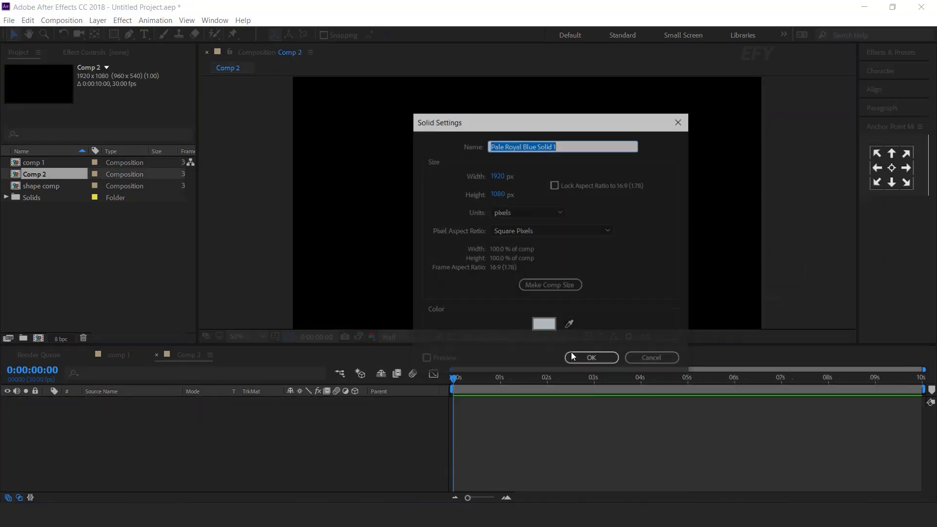
{"action": "type", "text": "BG"}
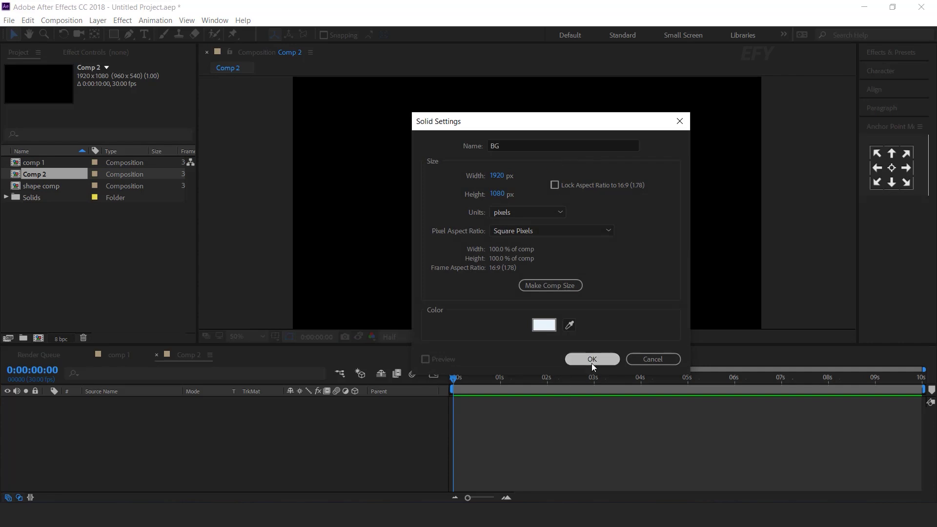
{"action": "left_click", "coordinate": [591, 359]}
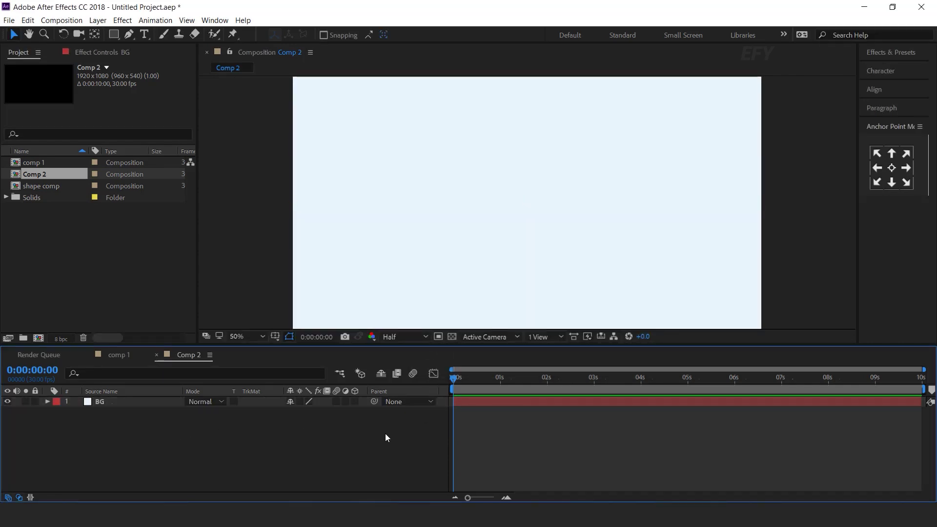
{"action": "right_click", "coordinate": [385, 435]}
Add an adjustment layer with Fractal Noise set to Swirly fractal type and Spline noise.
{"action": "mouse_move", "coordinate": [424, 318]}
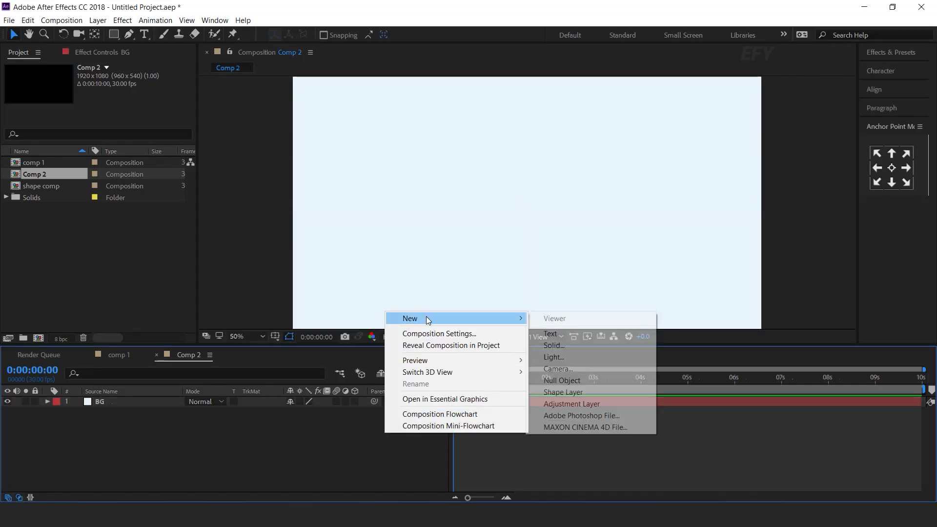
{"action": "left_click", "coordinate": [569, 405]}
{"action": "key", "text": "ctrl+space"}
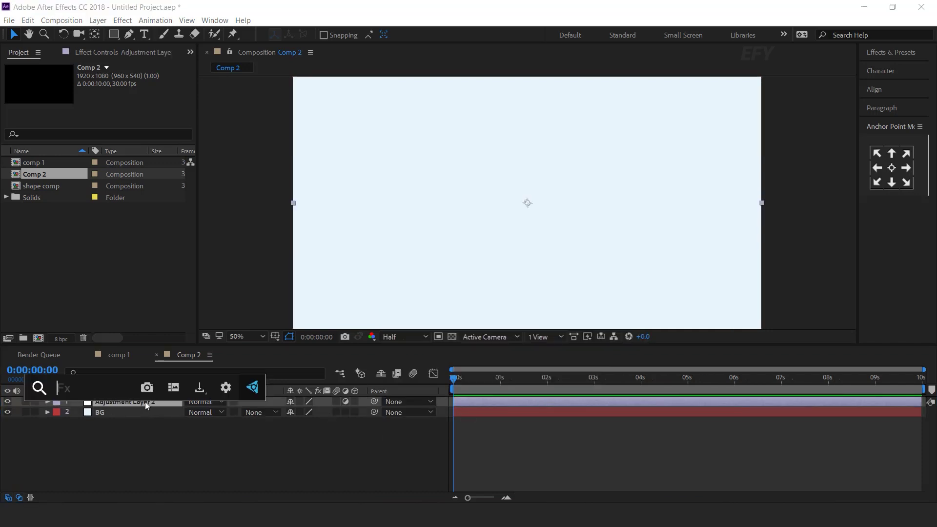
{"action": "type", "text": "fra"}
{"action": "key", "text": "Return"}
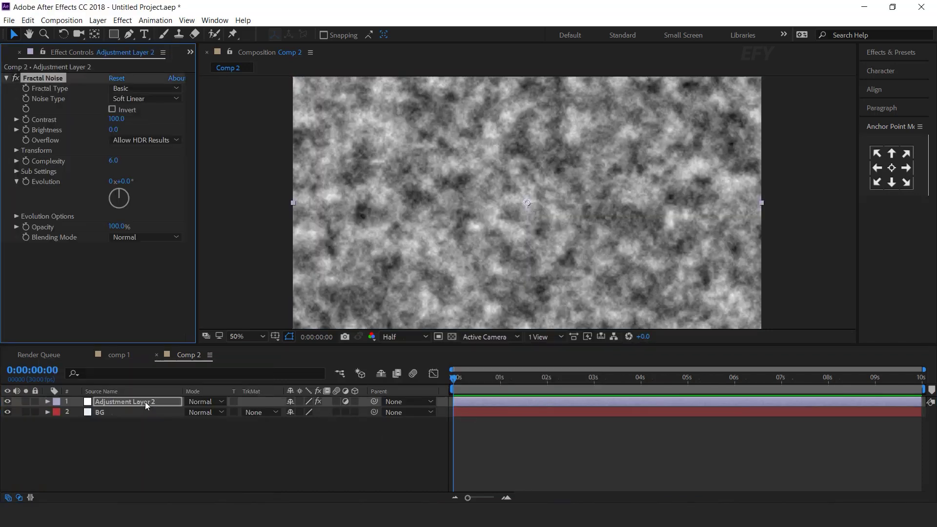
{"action": "left_click", "coordinate": [137, 90]}
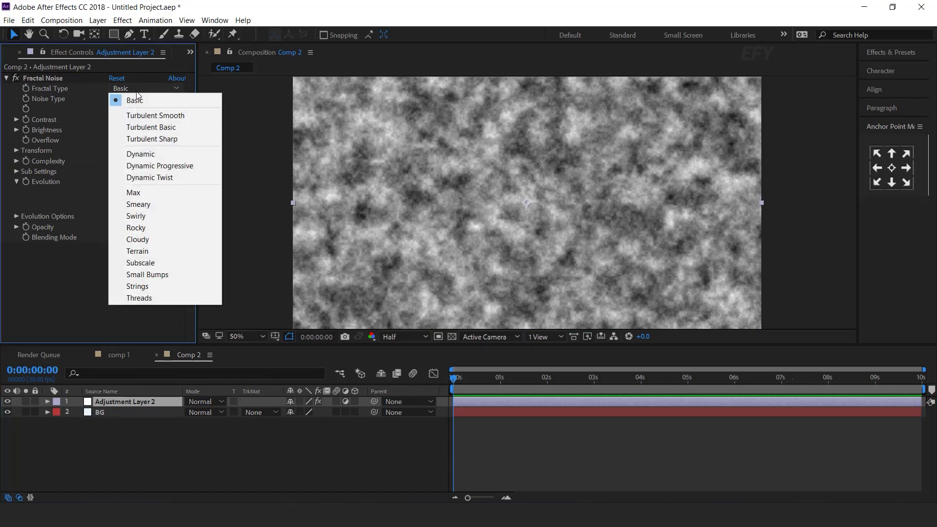
{"action": "left_click", "coordinate": [145, 215]}
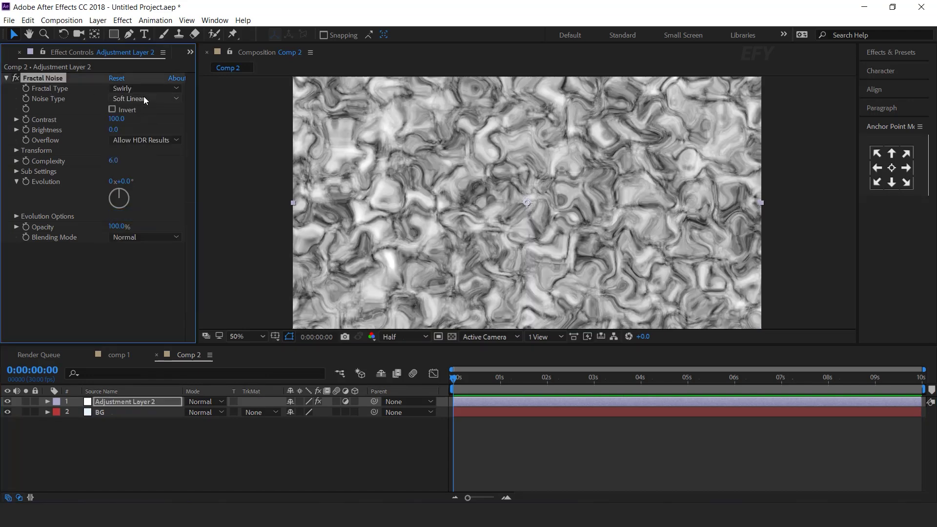
{"action": "left_click", "coordinate": [144, 98]}
{"action": "left_click", "coordinate": [142, 146]}
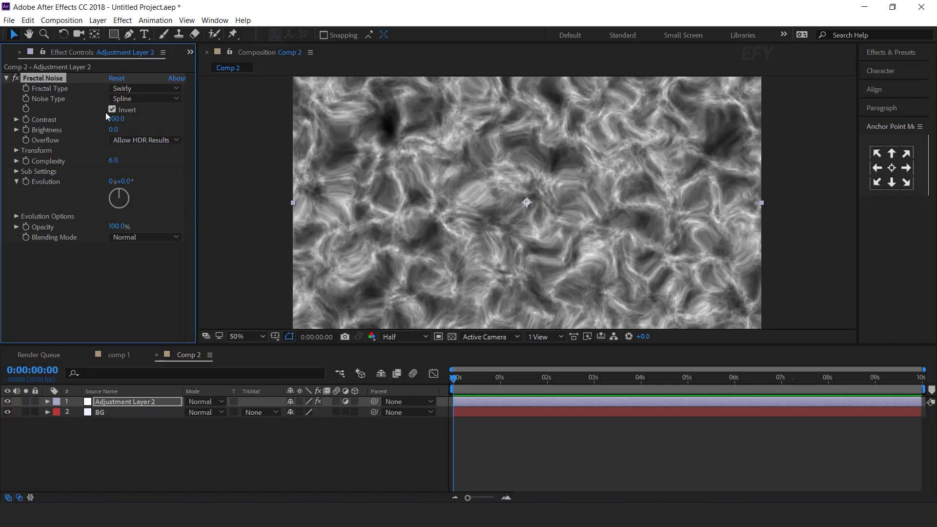
Turn off Uniform Scaling, scale the noise to 250 width by 3000 height, complexity 3.
{"action": "left_click", "coordinate": [16, 150]}
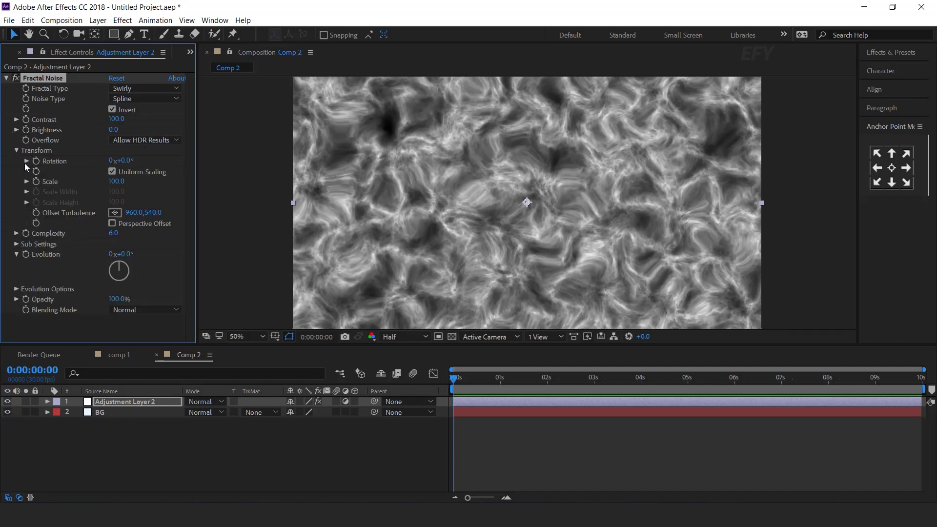
{"action": "left_click", "coordinate": [113, 172]}
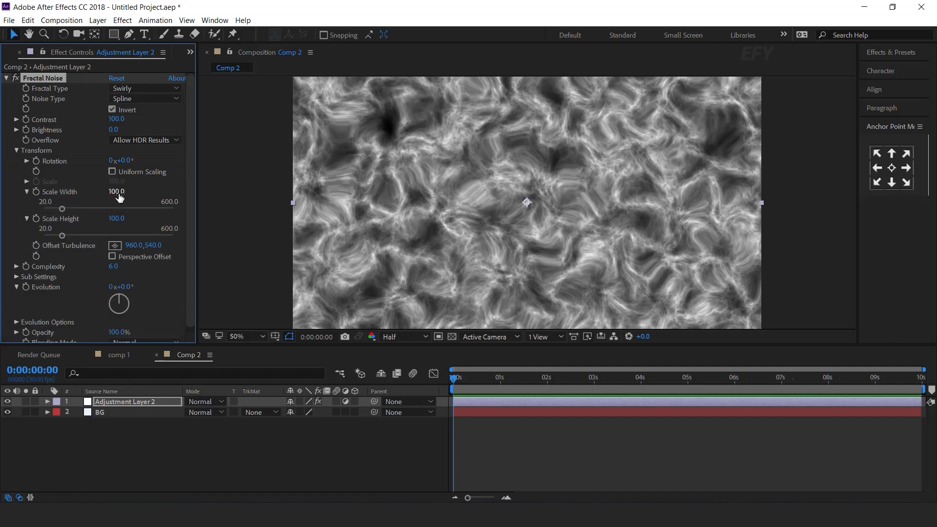
{"action": "left_click", "coordinate": [117, 191]}
{"action": "key", "text": "Return"}
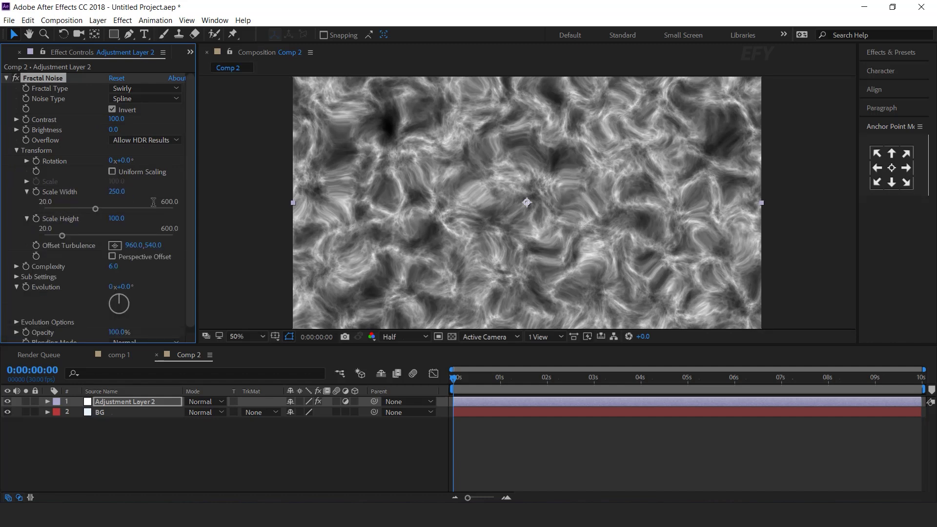
{"action": "left_click", "coordinate": [118, 219]}
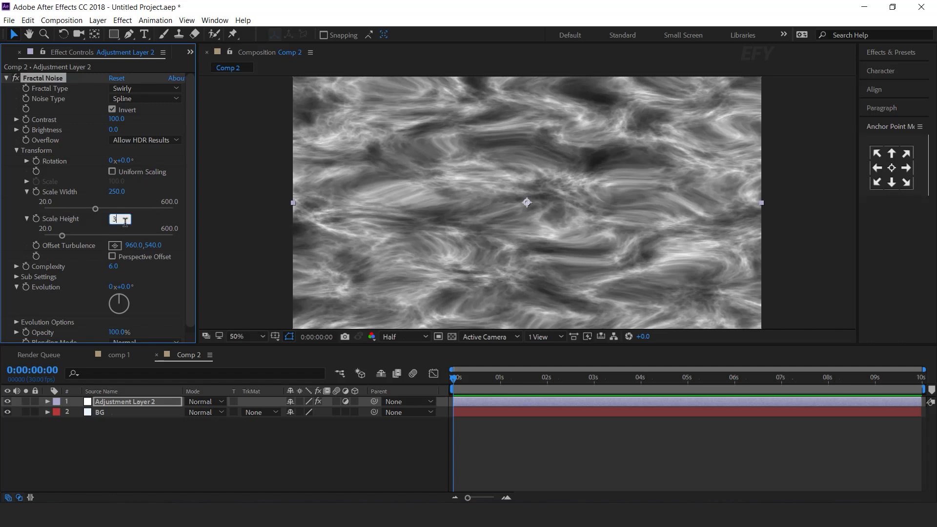
{"action": "type", "text": "3000"}
{"action": "key", "text": "Return"}
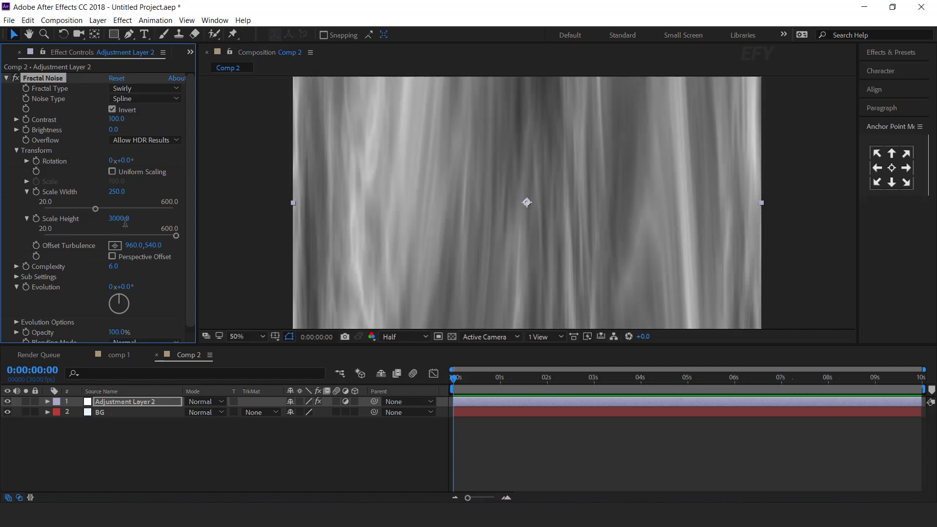
{"action": "left_click", "coordinate": [112, 266]}
{"action": "type", "text": "3"}
{"action": "key", "text": "Return"}
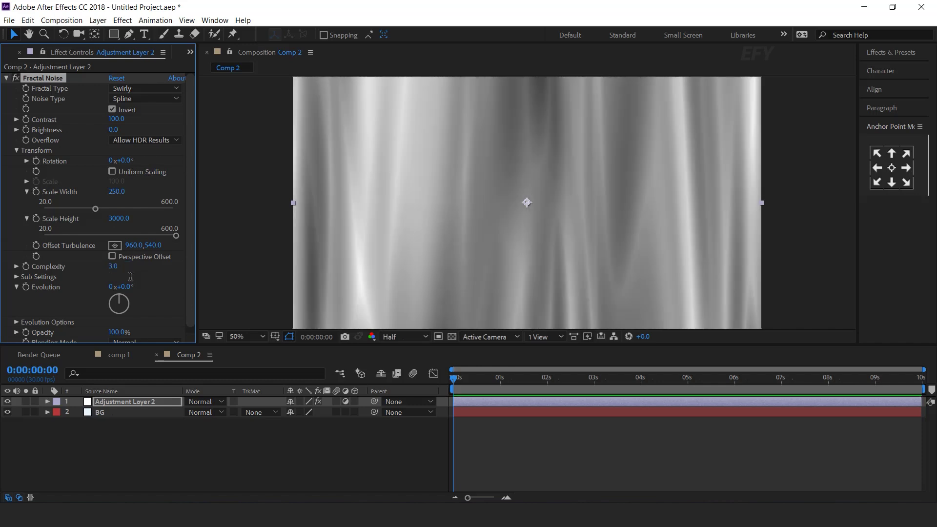
Drive the noise Evolution with a time*50 expression and preview the evolving noise.
{"action": "scroll", "coordinate": [188, 278], "scroll_direction": "down", "scroll_amount": 1}
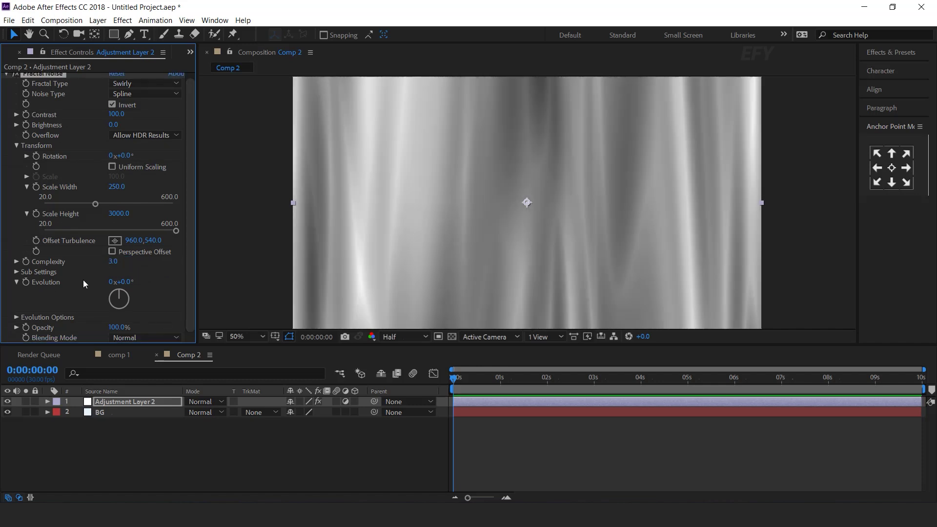
{"action": "left_click", "coordinate": [26, 282], "text": "alt"}
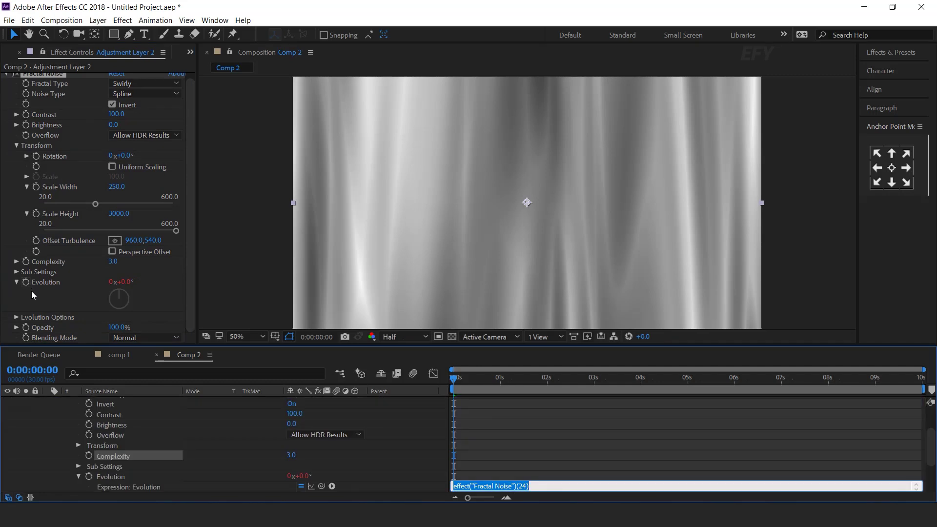
{"action": "type", "text": "time*50"}
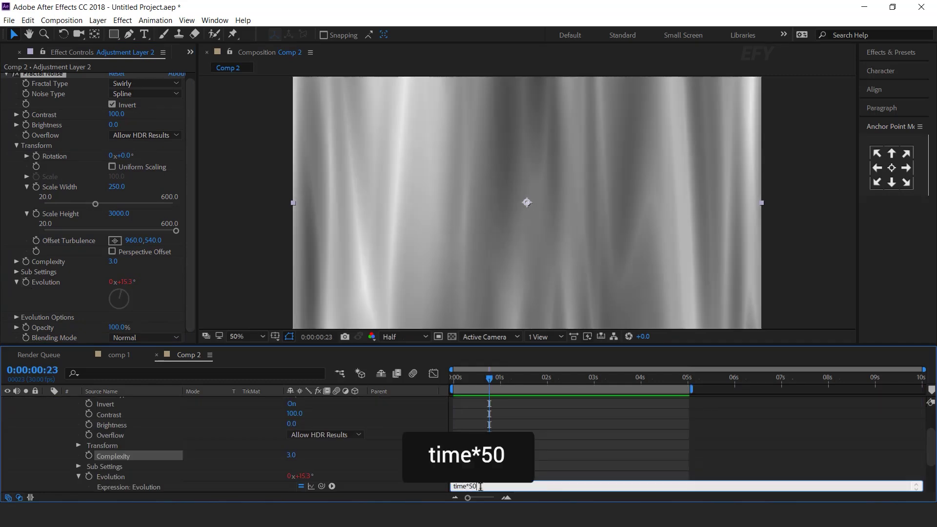
{"action": "key", "text": "KP_Enter"}
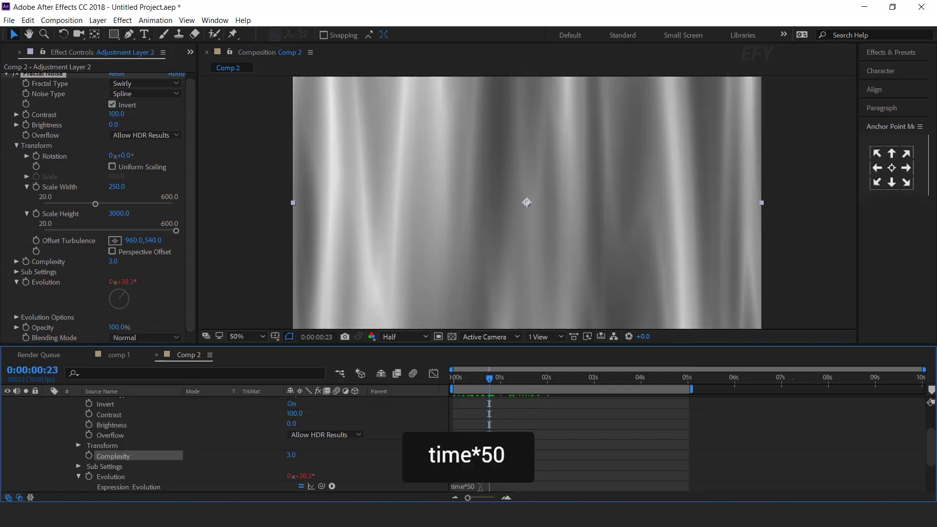
{"action": "key", "text": "space"}
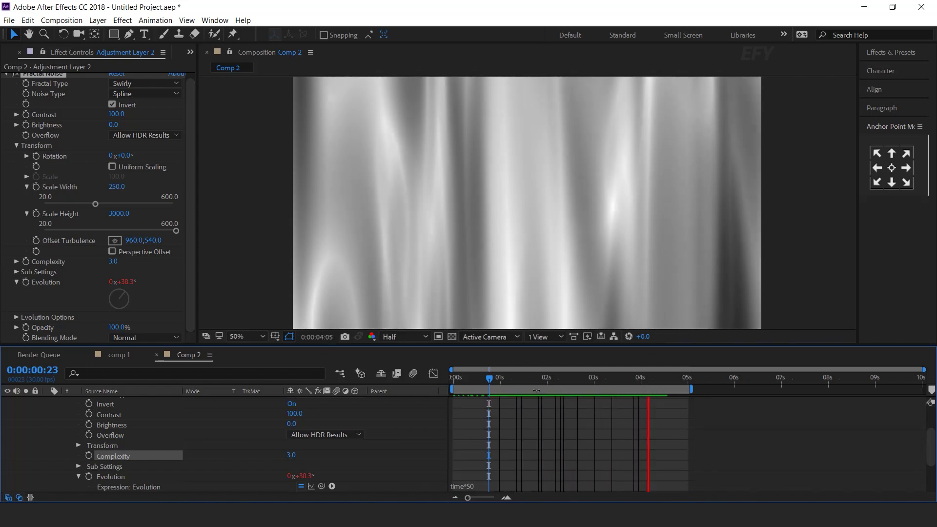
{"action": "left_click", "coordinate": [528, 378]}
{"action": "scroll", "coordinate": [53, 404], "scroll_direction": "up", "scroll_amount": 3}
Apply Tritone to Adjustment Layer 2.
{"action": "key", "text": "e"}
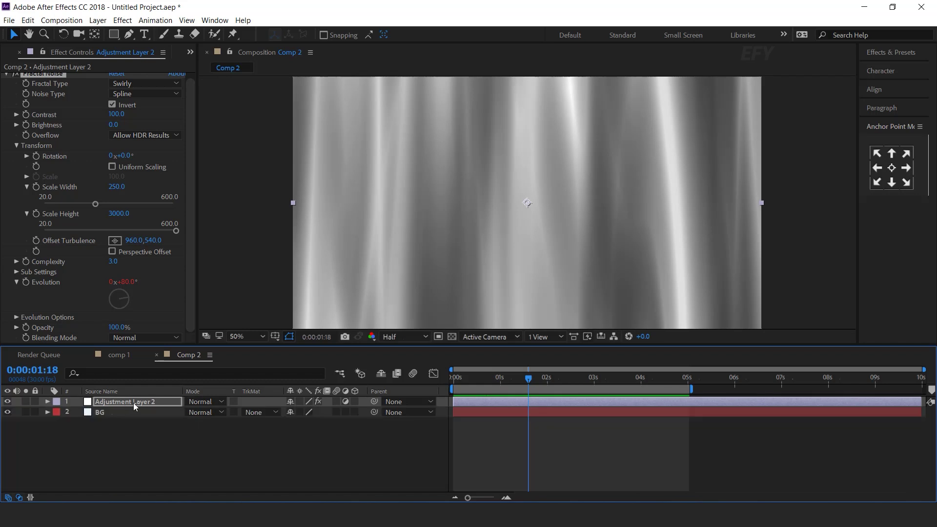
{"action": "left_click", "coordinate": [137, 401]}
{"action": "key", "text": "ctrl+space"}
{"action": "type", "text": "tri"}
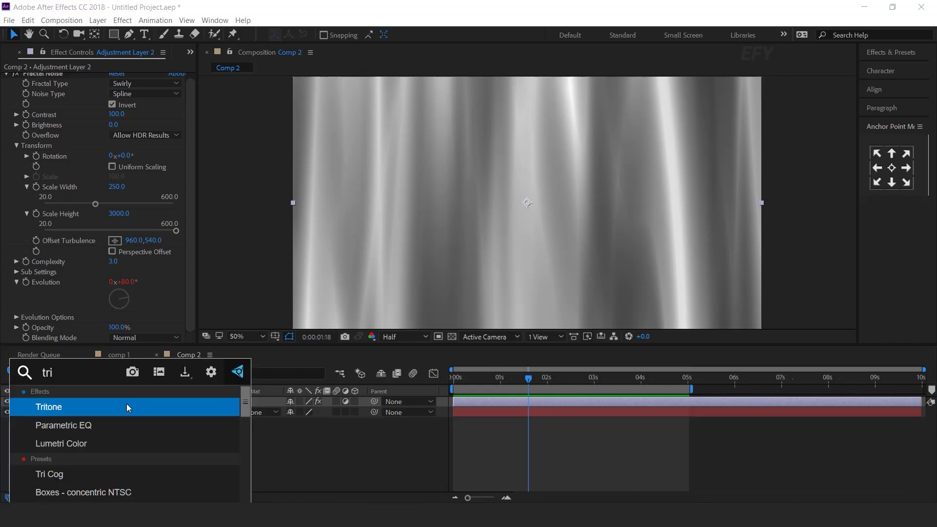
{"action": "key", "text": "Return"}
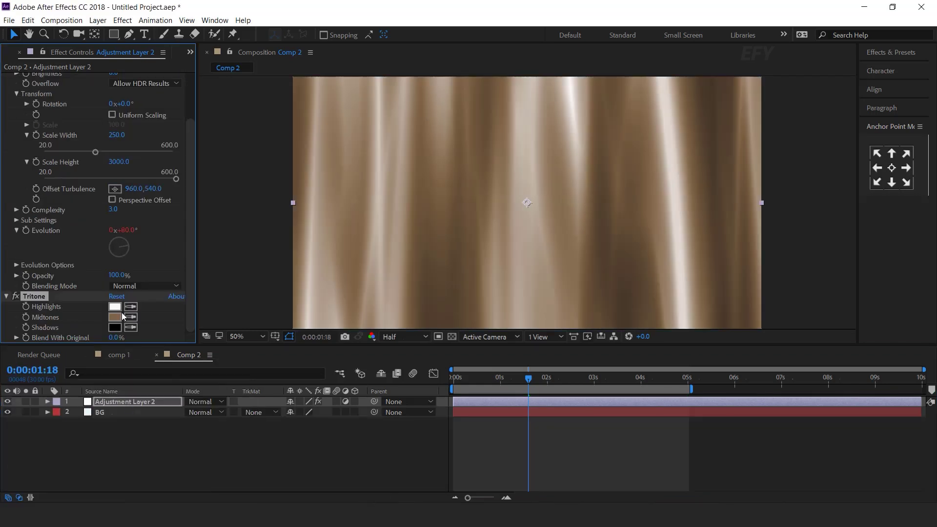
Set the Tritone midtones to purple #A305E9 and the shadows to dark blue.
{"action": "left_click", "coordinate": [114, 316]}
{"action": "left_click", "coordinate": [206, 176]}
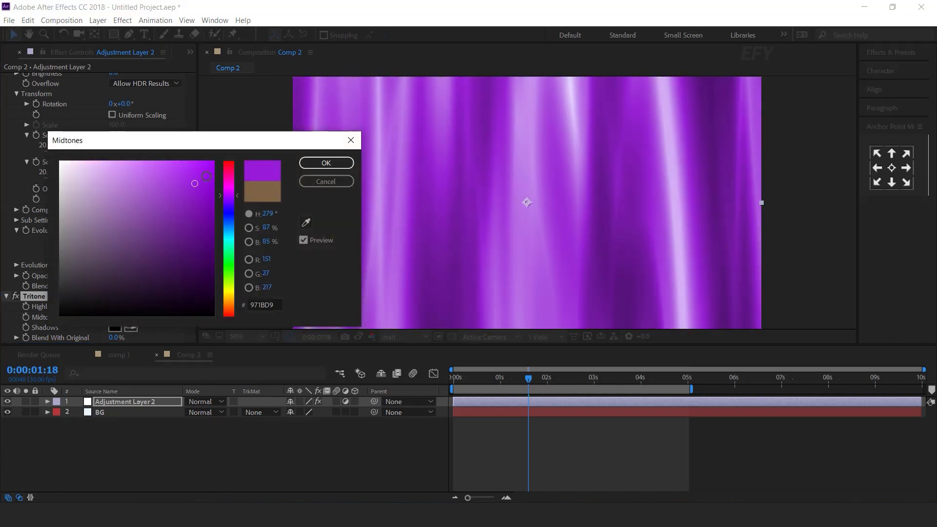
{"action": "left_click", "coordinate": [206, 176]}
{"action": "left_click", "coordinate": [233, 196]}
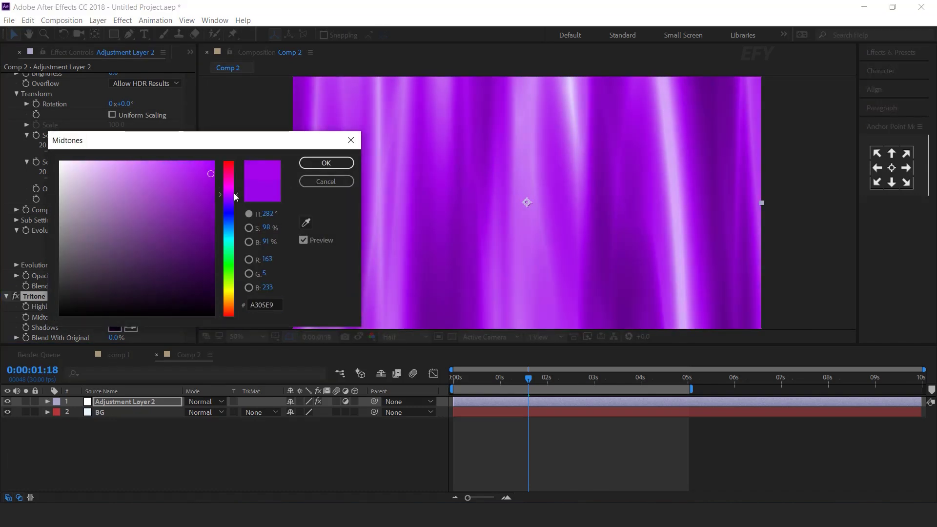
{"action": "left_click", "coordinate": [212, 184]}
{"action": "left_click", "coordinate": [326, 163]}
{"action": "left_click", "coordinate": [115, 327]}
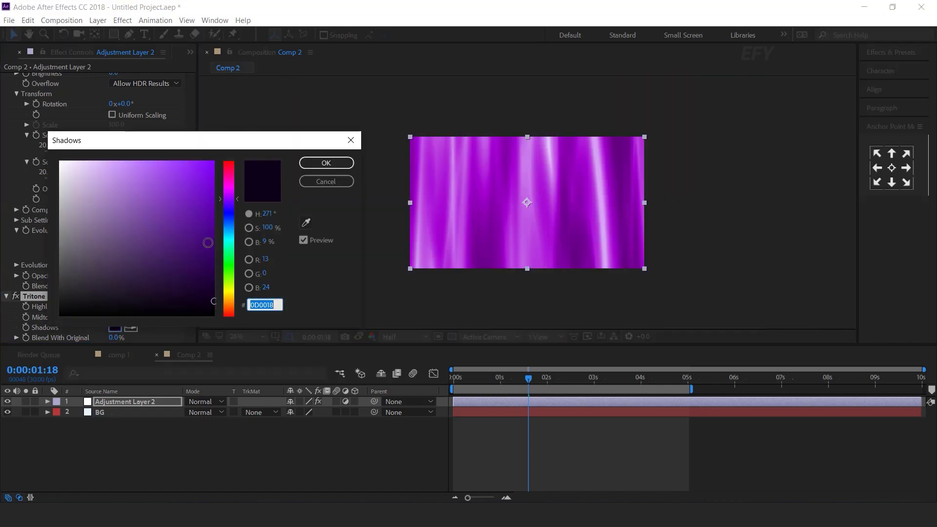
{"action": "left_click", "coordinate": [235, 210]}
{"action": "left_click", "coordinate": [326, 162]}
Preview the violet streaks from the start, then show the Project panel's composition list.
{"action": "left_click_drag", "start_coordinate": [504, 376], "coordinate": [425, 443]}
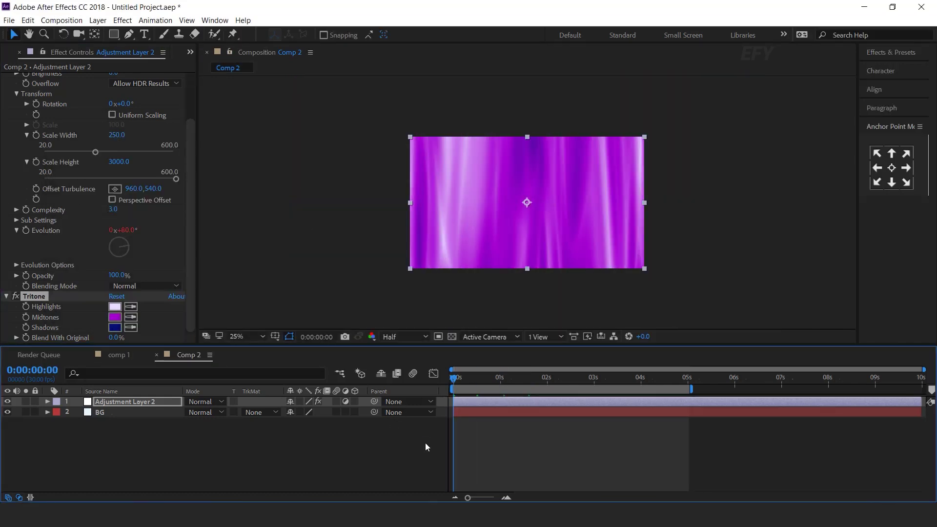
{"action": "key", "text": "space"}
{"action": "key", "text": "shift+/"}
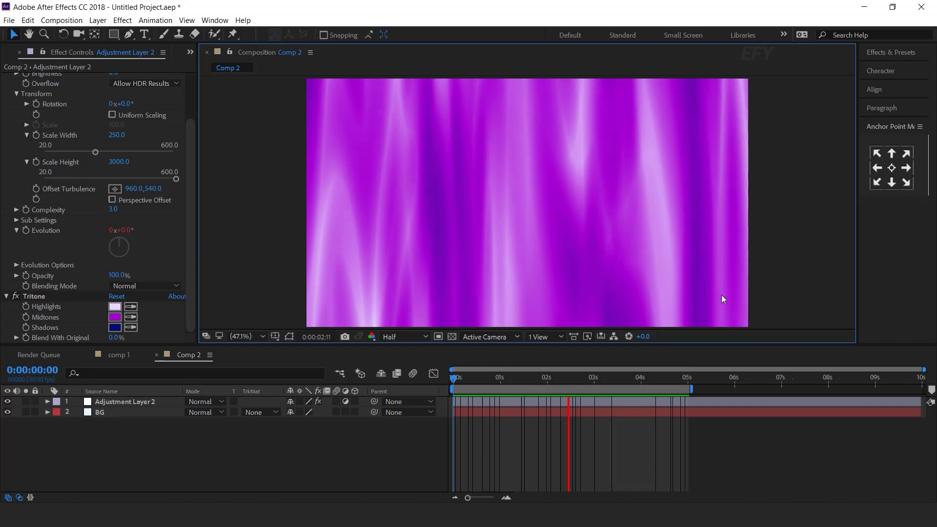
{"action": "left_click", "coordinate": [509, 380]}
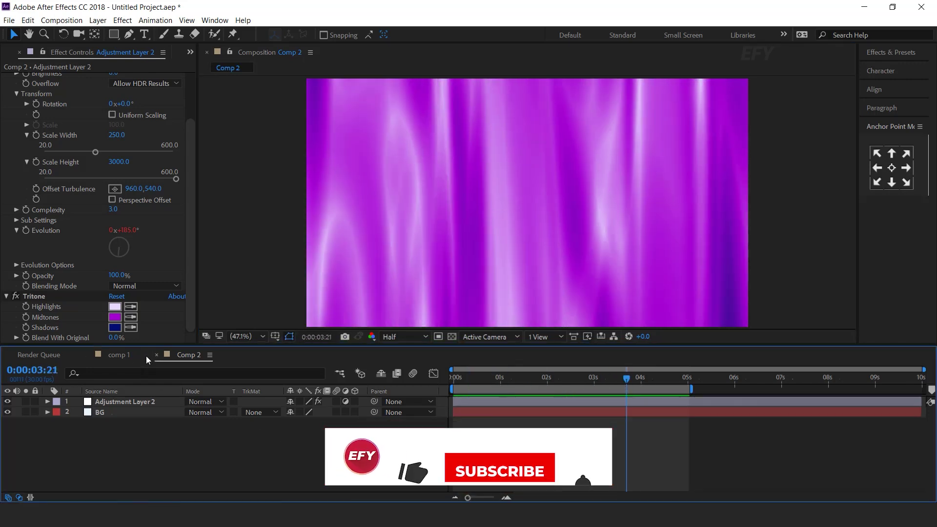
{"action": "key", "text": "ctrl+0"}
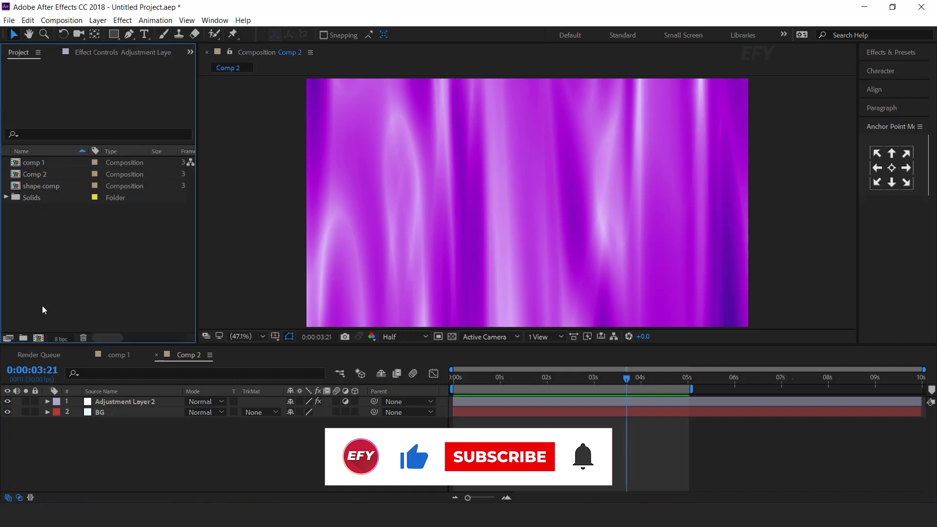
Create composition Comp 3 containing a light-blue solid named BG.
{"action": "left_click", "coordinate": [39, 337]}
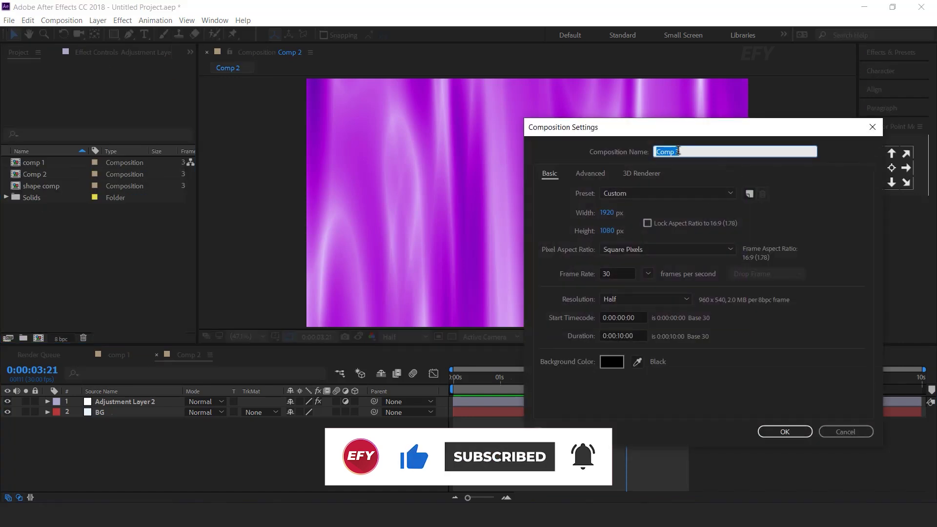
{"action": "left_click", "coordinate": [783, 431]}
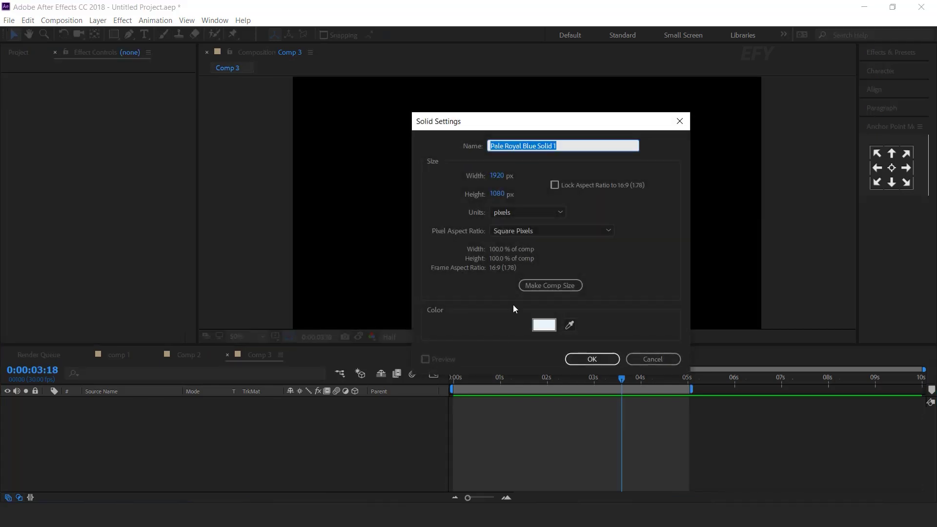
{"action": "type", "text": "BG"}
{"action": "left_click", "coordinate": [592, 359]}
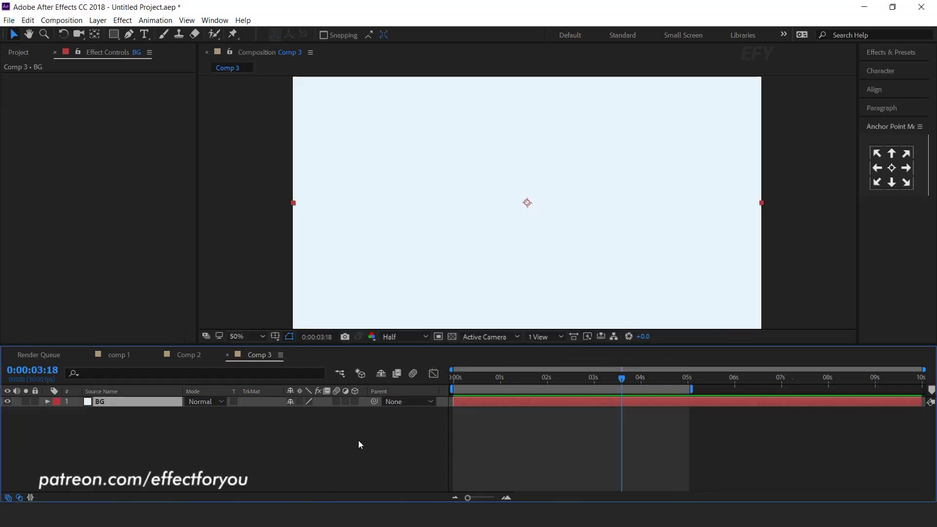
Add an adjustment layer above BG and apply Fractal Noise to it.
{"action": "right_click", "coordinate": [357, 445]}
{"action": "mouse_move", "coordinate": [399, 329]}
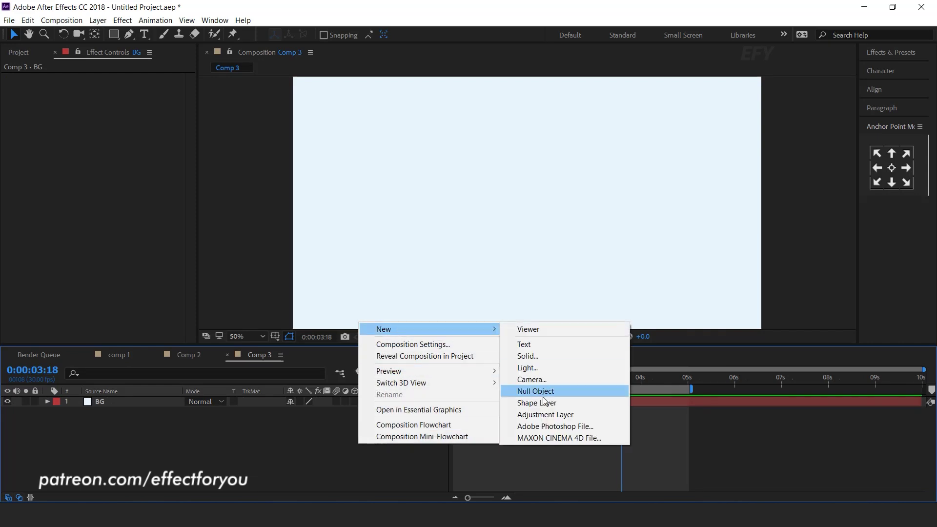
{"action": "left_click", "coordinate": [554, 415]}
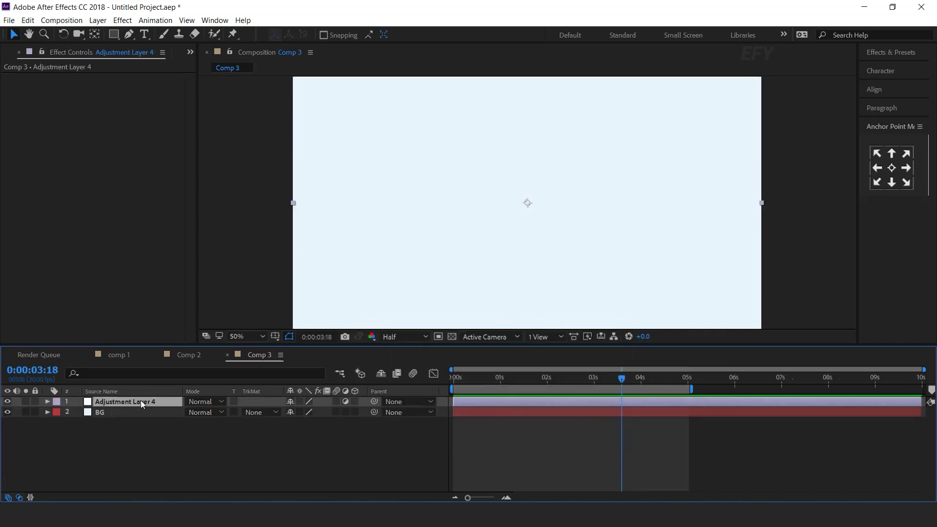
{"action": "key", "text": "ctrl+space"}
{"action": "type", "text": "fra"}
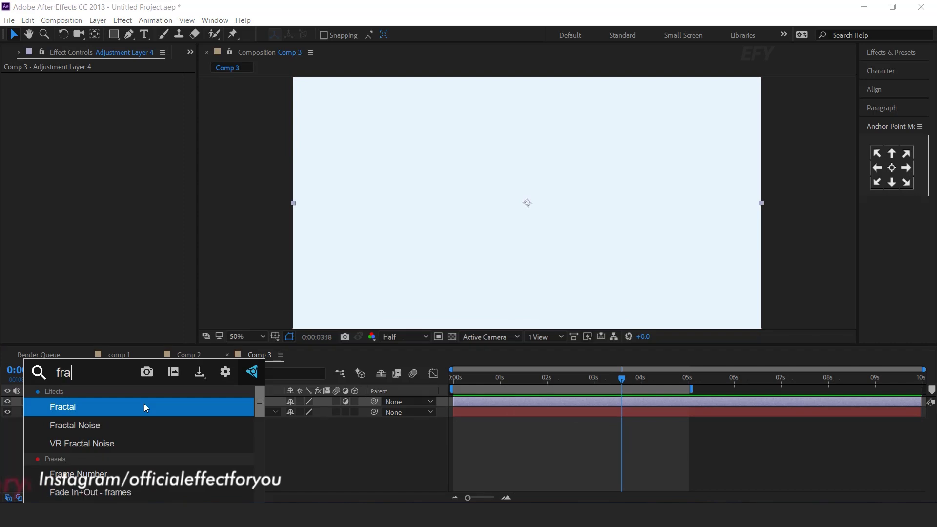
{"action": "key", "text": "Down"}
{"action": "key", "text": "Return"}
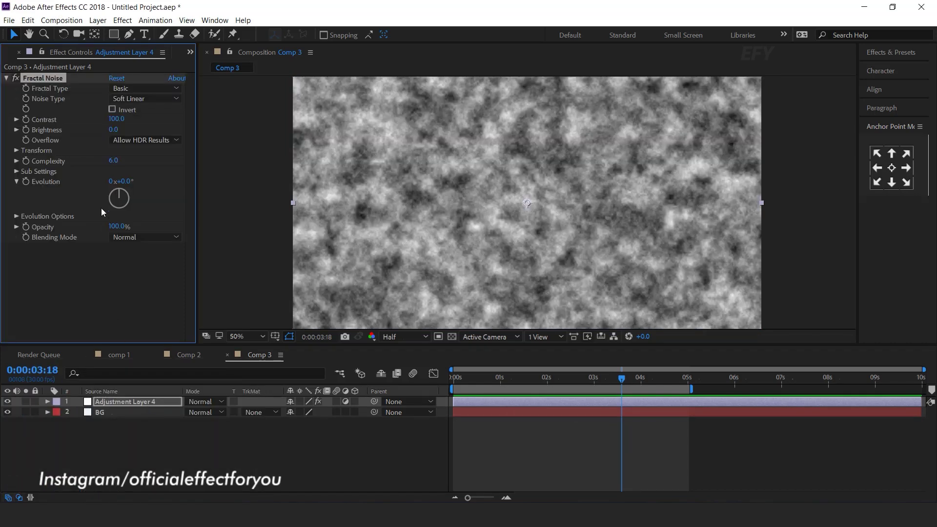
Set the Fractal Noise to Swirly, Spline noise, inverted, with Complexity 2.
{"action": "left_click", "coordinate": [141, 89]}
{"action": "left_click", "coordinate": [147, 204]}
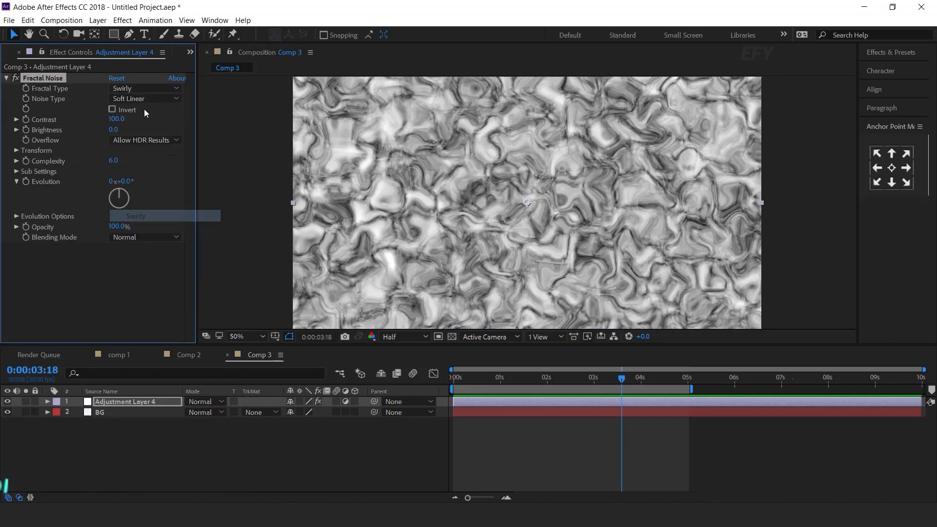
{"action": "left_click", "coordinate": [144, 99]}
{"action": "left_click", "coordinate": [145, 146]}
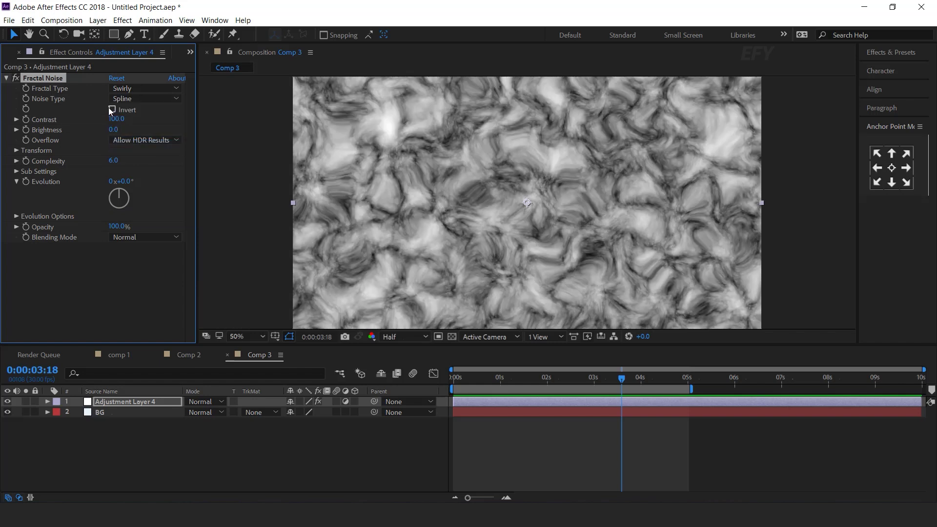
{"action": "left_click", "coordinate": [112, 109]}
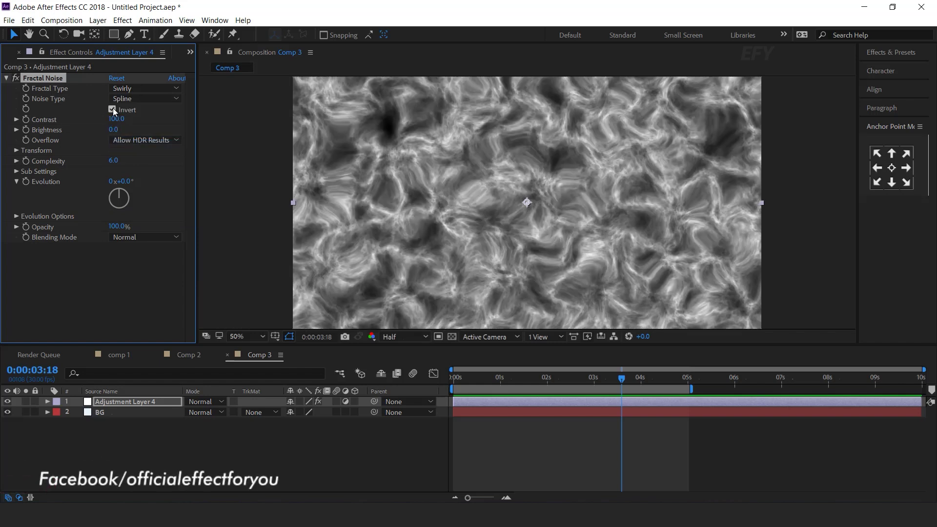
{"action": "left_click", "coordinate": [113, 160]}
{"action": "type", "text": "2"}
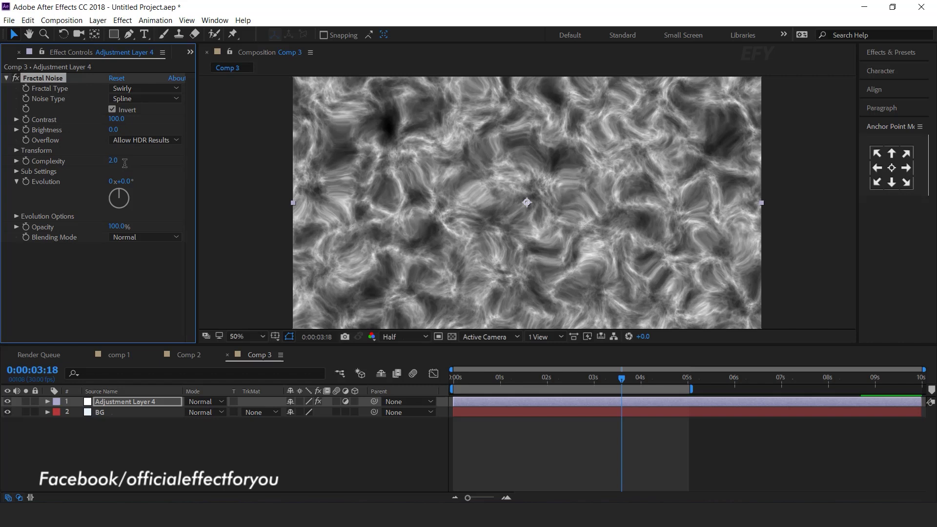
{"action": "key", "text": "Return"}
Turn off Uniform Scaling and scale the noise to 1000 width by 260 height.
{"action": "left_click", "coordinate": [17, 151]}
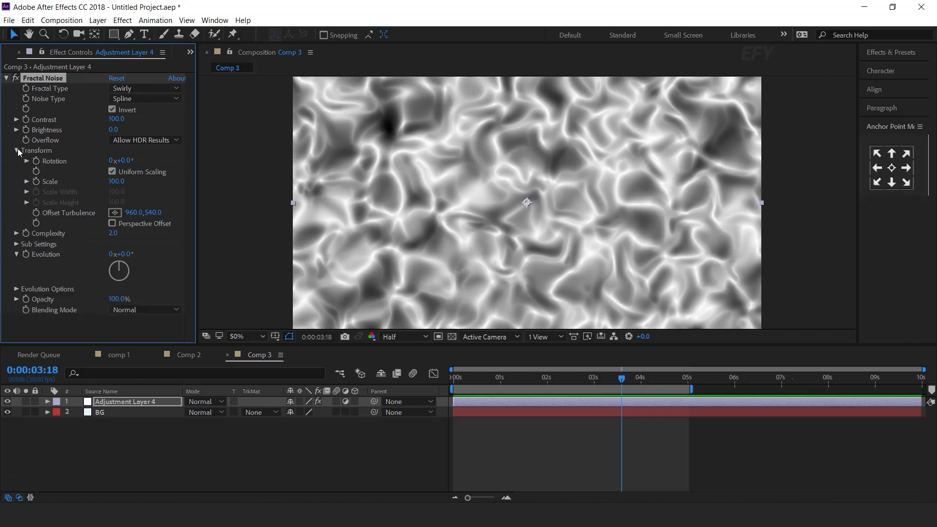
{"action": "left_click", "coordinate": [112, 171]}
{"action": "left_click", "coordinate": [117, 192]}
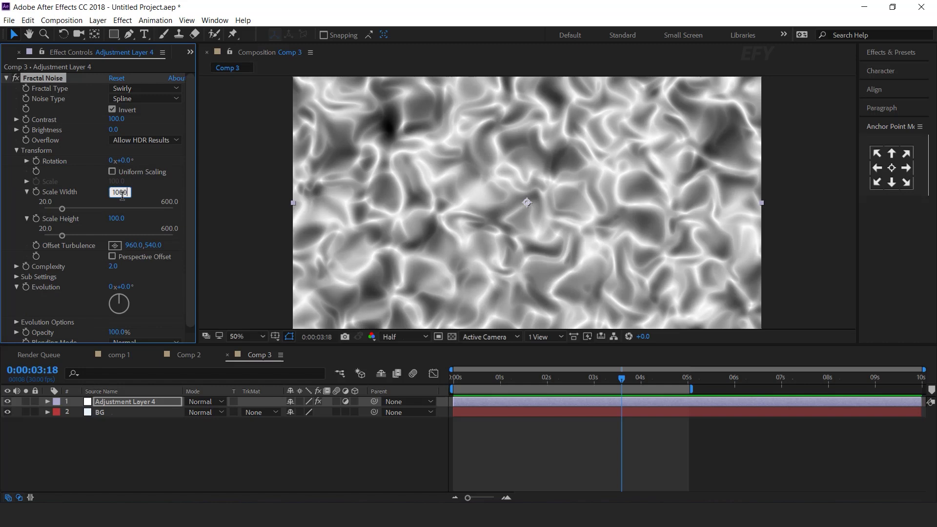
{"action": "type", "text": "1000"}
{"action": "key", "text": "Return"}
{"action": "left_click", "coordinate": [117, 218]}
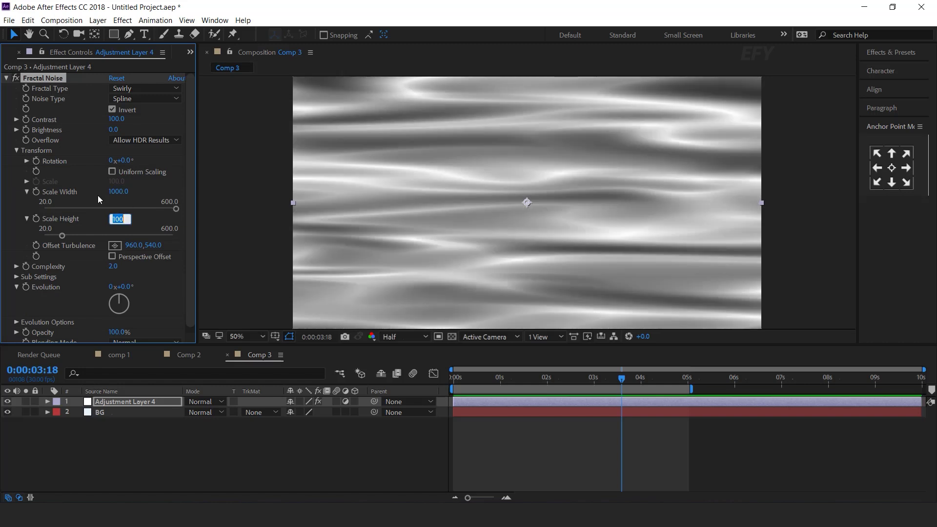
{"action": "type", "text": "260"}
{"action": "key", "text": "Return"}
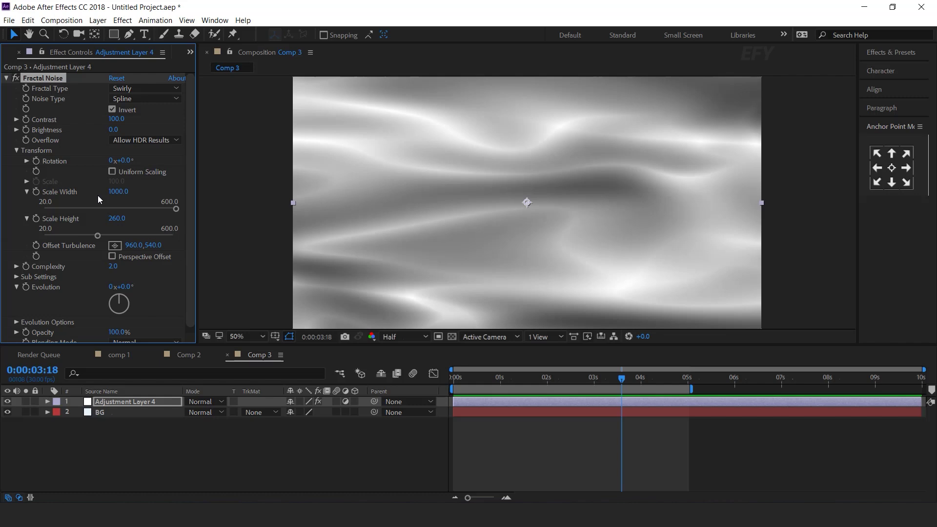
Add a time*50 expression to the noise Evolution and collapse the adjustment layer.
{"action": "scroll", "coordinate": [192, 203], "scroll_direction": "down", "scroll_amount": 1}
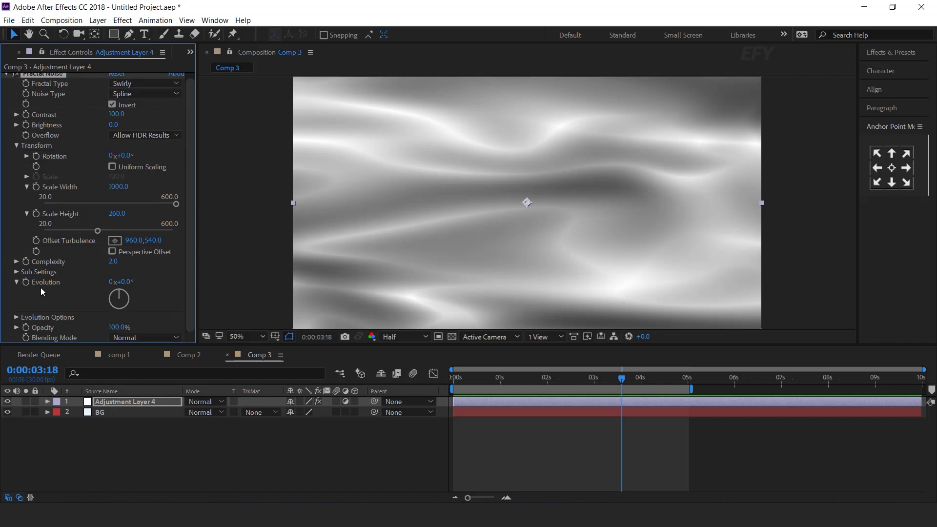
{"action": "left_click", "coordinate": [27, 281], "text": "alt"}
{"action": "type", "text": "t"}
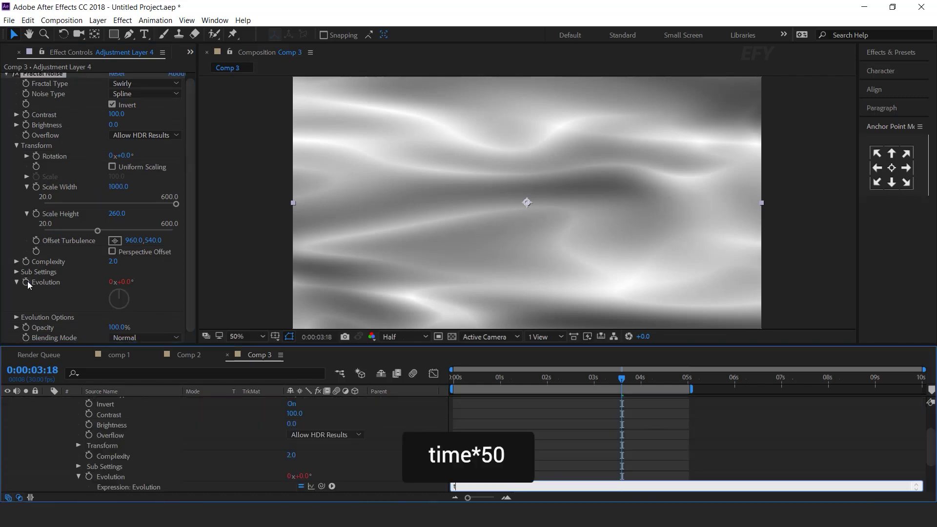
{"action": "type", "text": "ime*50"}
{"action": "key", "text": "KP_Enter"}
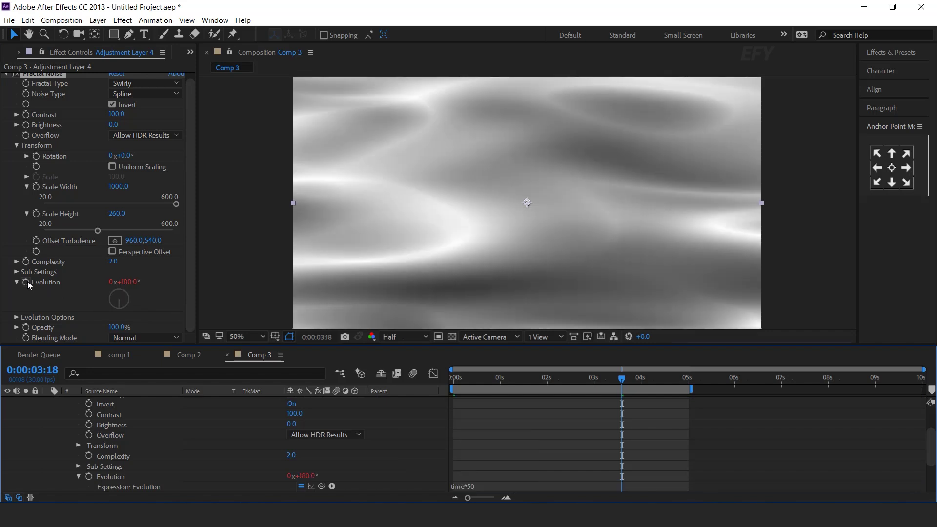
{"action": "scroll", "coordinate": [49, 419], "scroll_direction": "up", "scroll_amount": 5}
{"action": "left_click", "coordinate": [48, 401]}
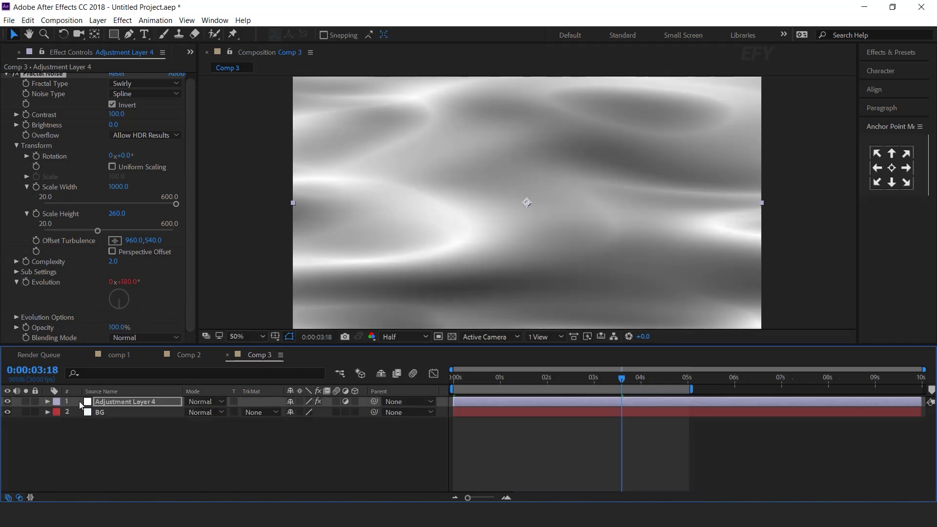
{"action": "key", "text": "ctrl+space"}
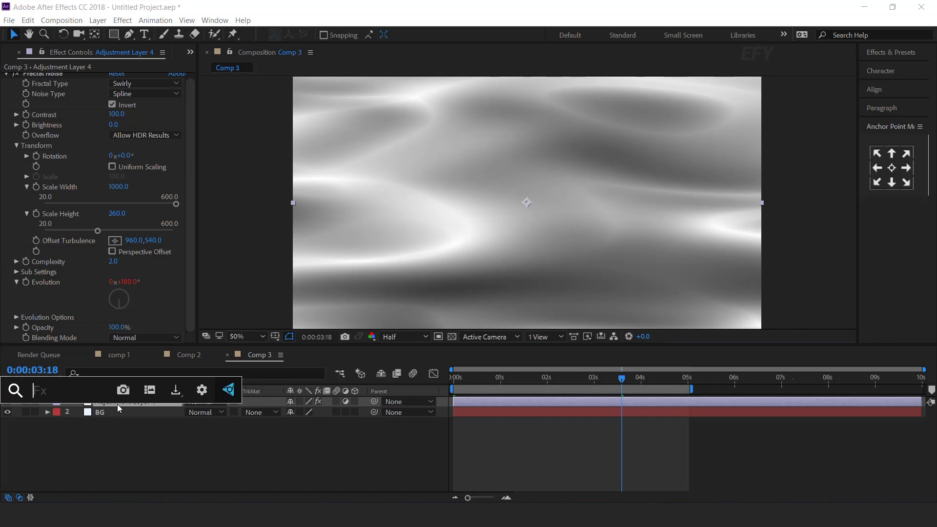
Apply Tritone to Comp 3's adjustment layer with pale pink highlights.
{"action": "type", "text": "tri"}
{"action": "key", "text": "Return"}
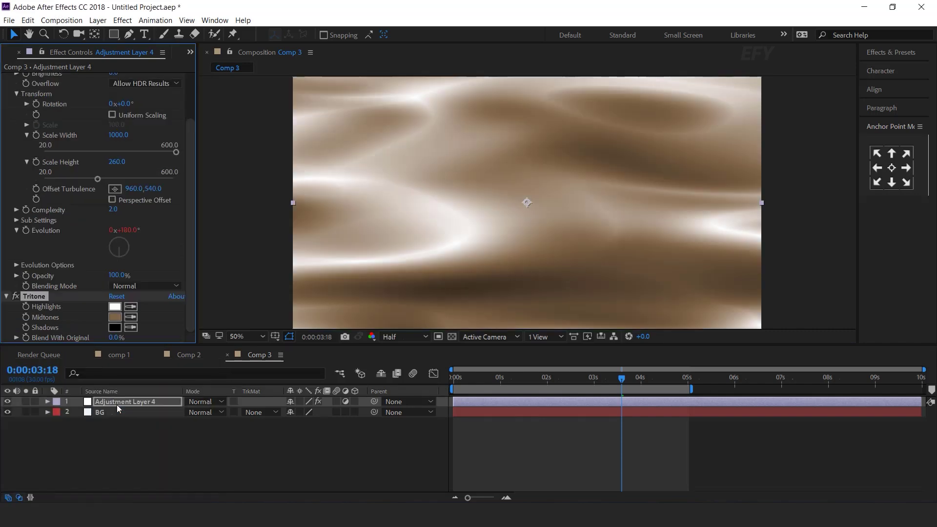
{"action": "scroll", "coordinate": [579, 180], "scroll_direction": "down", "scroll_amount": 2}
{"action": "left_click", "coordinate": [115, 306]}
{"action": "left_click", "coordinate": [101, 164]}
{"action": "left_click", "coordinate": [326, 162]}
Set the Tritone midtones to red and the shadows to dark red.
{"action": "left_click", "coordinate": [114, 317]}
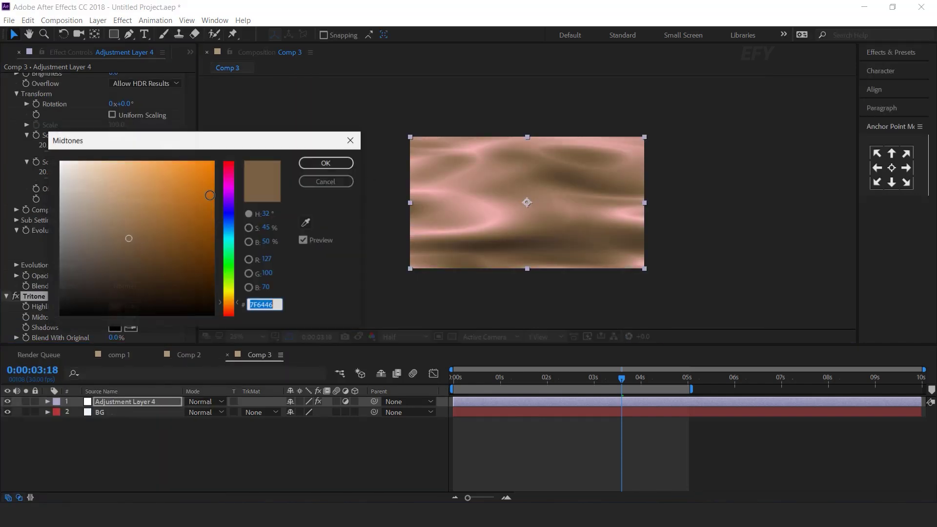
{"action": "left_click", "coordinate": [229, 173]}
{"action": "left_click_drag", "start_coordinate": [228, 173], "coordinate": [229, 163]}
{"action": "left_click", "coordinate": [195, 207]}
{"action": "left_click", "coordinate": [326, 162]}
{"action": "left_click", "coordinate": [115, 328]}
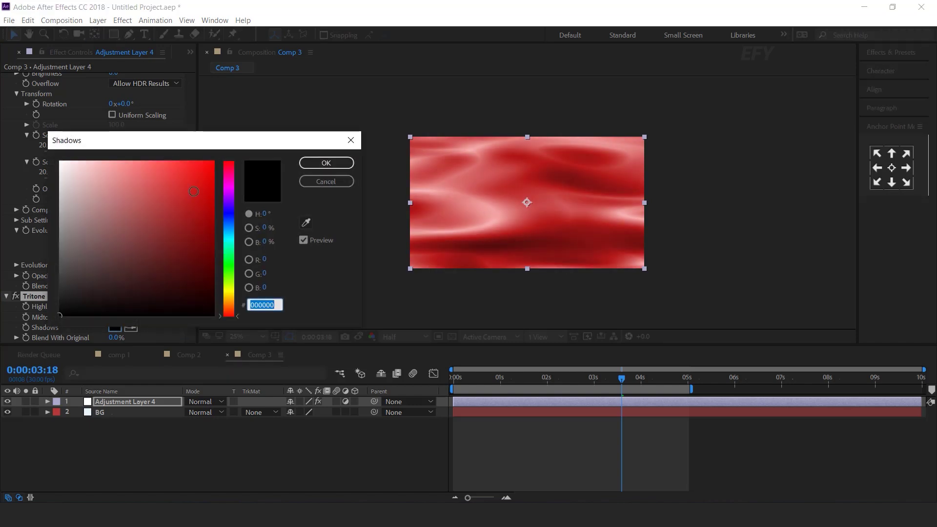
{"action": "left_click", "coordinate": [218, 275]}
{"action": "left_click", "coordinate": [326, 162]}
Change midtones to purple #7F0CA6, shadows to dark purple, highlights to pale pink-lilac.
{"action": "left_click", "coordinate": [115, 317]}
{"action": "left_click", "coordinate": [200, 176]}
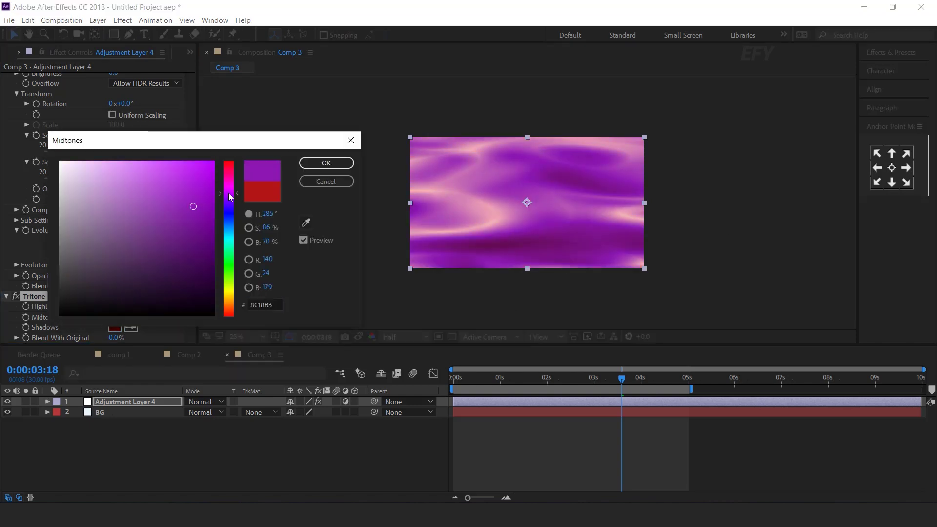
{"action": "left_click", "coordinate": [325, 162]}
{"action": "left_click", "coordinate": [115, 328]}
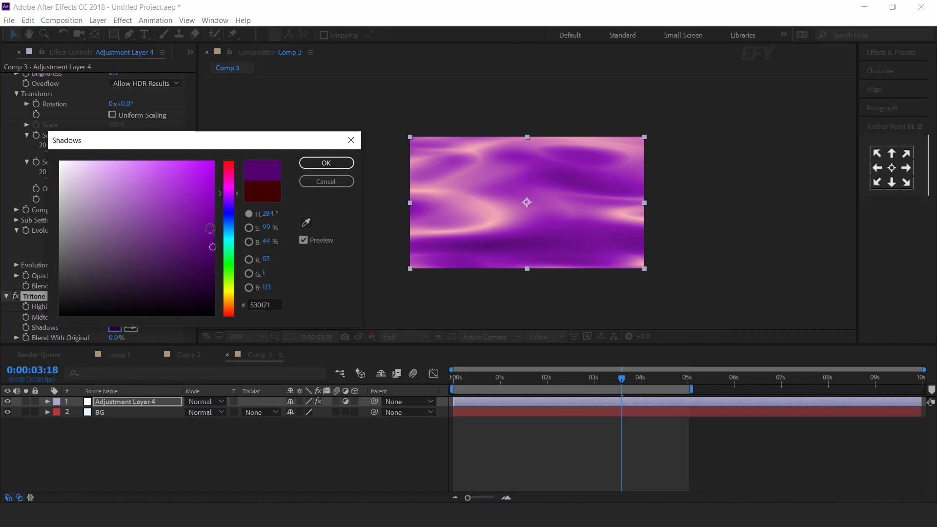
{"action": "left_click", "coordinate": [217, 282]}
{"action": "left_click", "coordinate": [326, 163]}
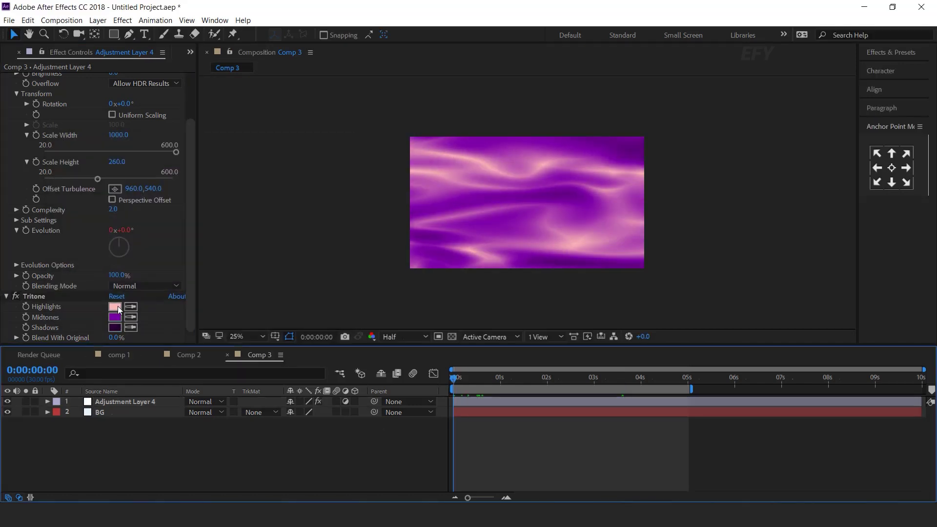
{"action": "left_click", "coordinate": [115, 307]}
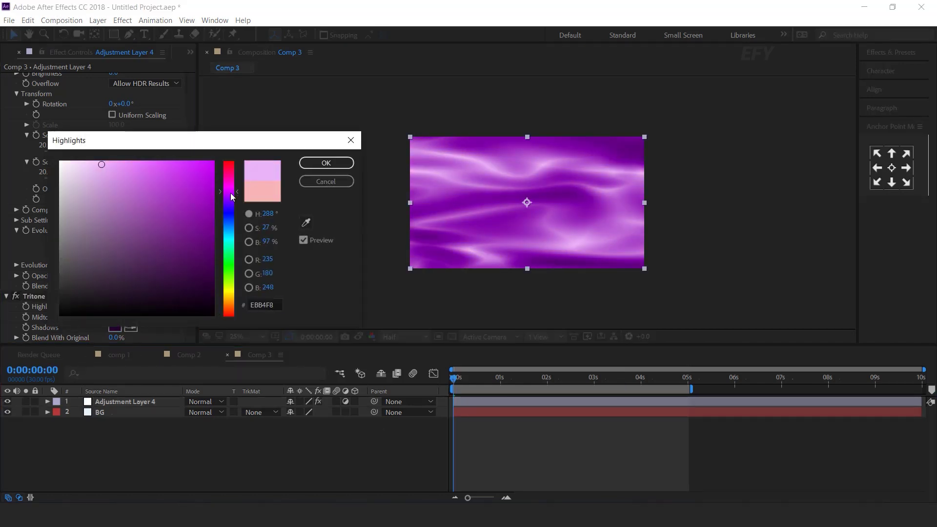
{"action": "left_click", "coordinate": [227, 191]}
{"action": "left_click", "coordinate": [92, 162]}
{"action": "left_click", "coordinate": [326, 163]}
Preview the purple-tinted background, stop at 0:00:03:24, and show the Project panel.
{"action": "key", "text": "shift+/"}
{"action": "key", "text": "space"}
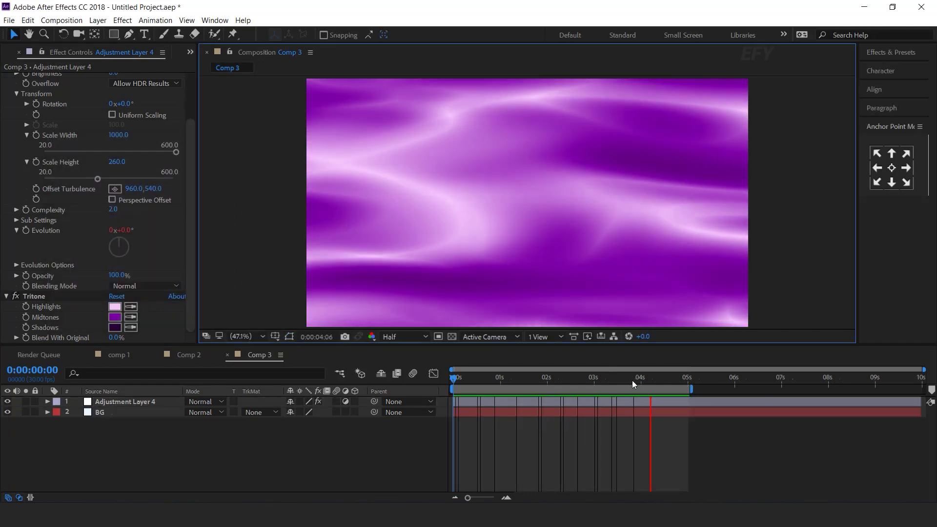
{"action": "left_click", "coordinate": [648, 378]}
{"action": "left_click", "coordinate": [630, 379]}
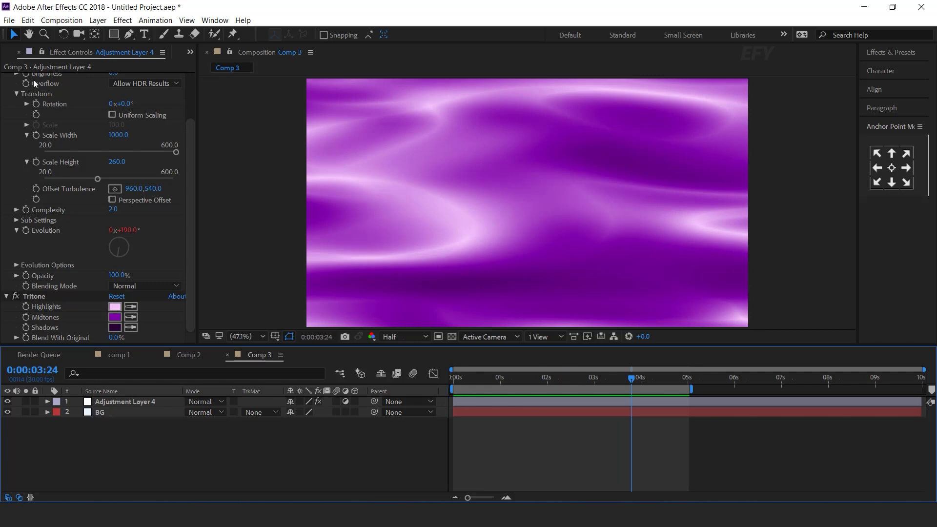
{"action": "left_click", "coordinate": [7, 54]}
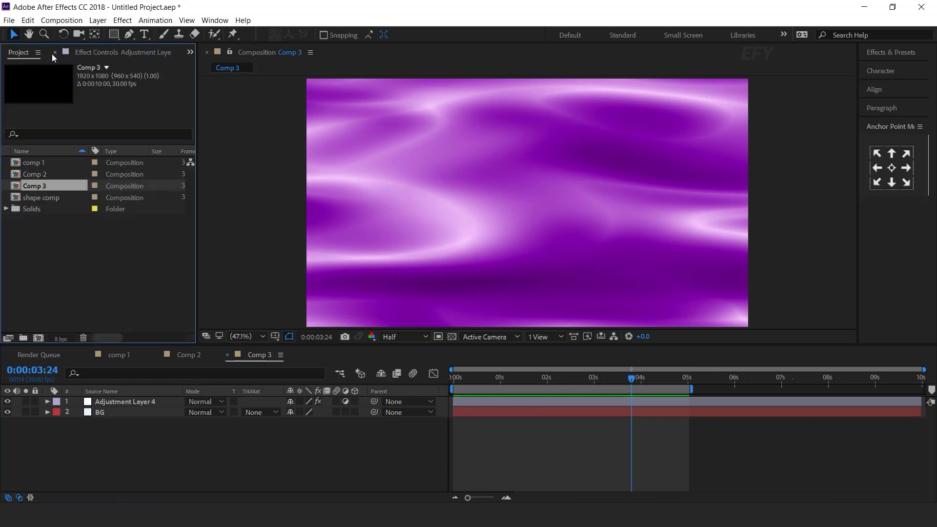
Create an empty composition with default settings, Comp 4.
{"action": "left_click", "coordinate": [38, 338]}
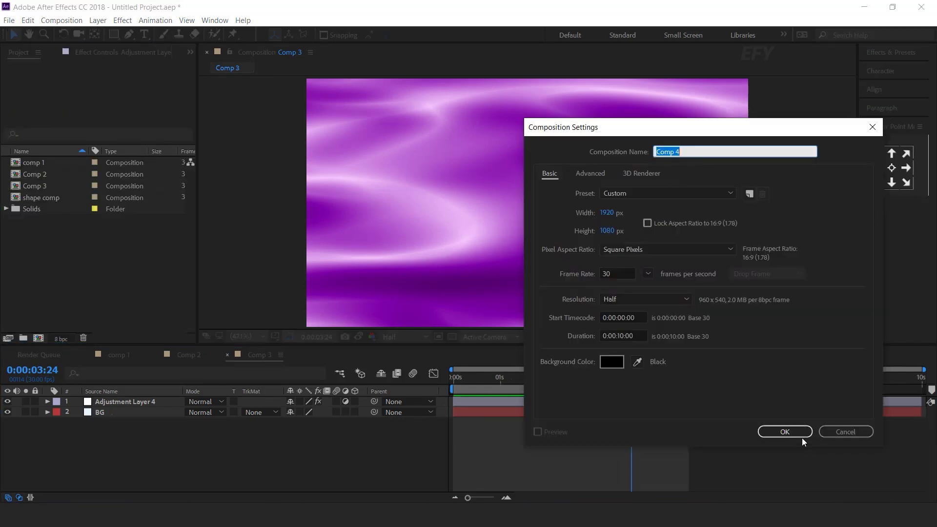
{"action": "left_click", "coordinate": [791, 431]}
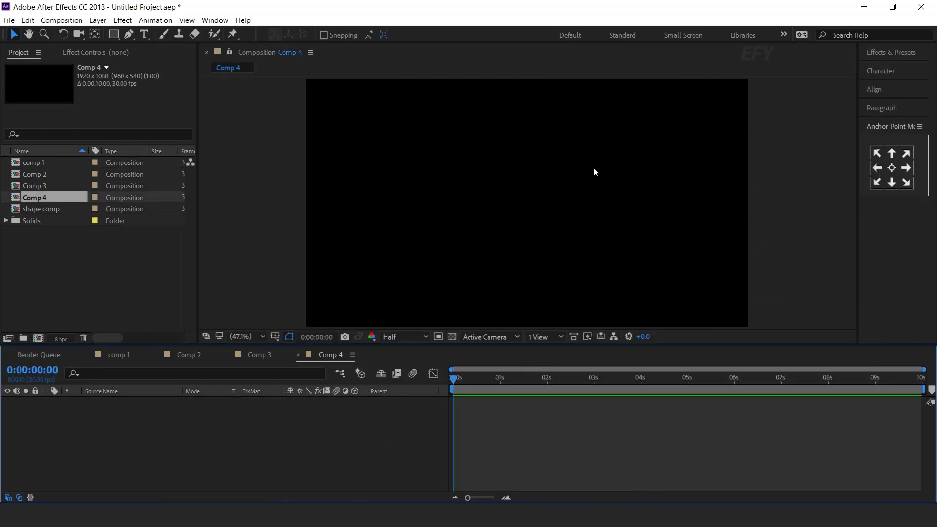
{"action": "left_click", "coordinate": [64, 275]}
Create a 1200×1200 composition named 'star shape'.
{"action": "left_click", "coordinate": [38, 338]}
{"action": "key", "text": "Tab"}
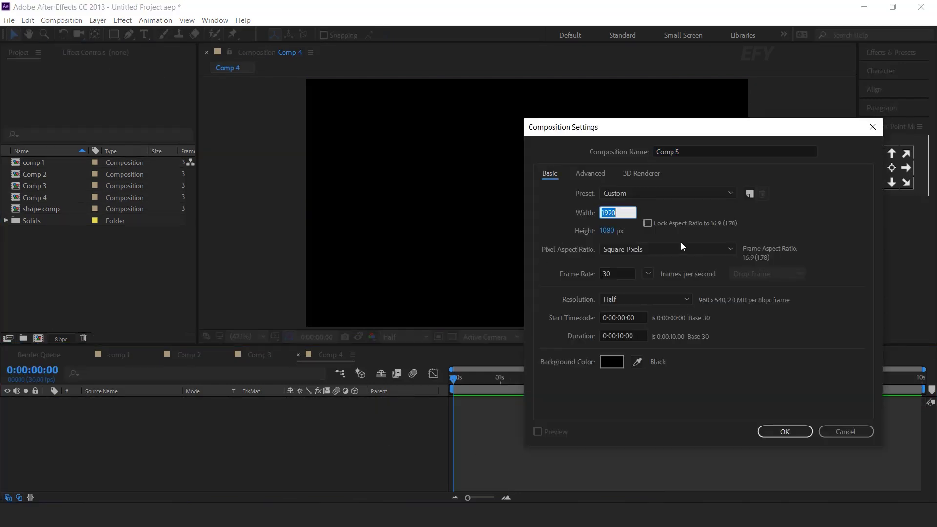
{"action": "type", "text": "1200"}
{"action": "key", "text": "Tab"}
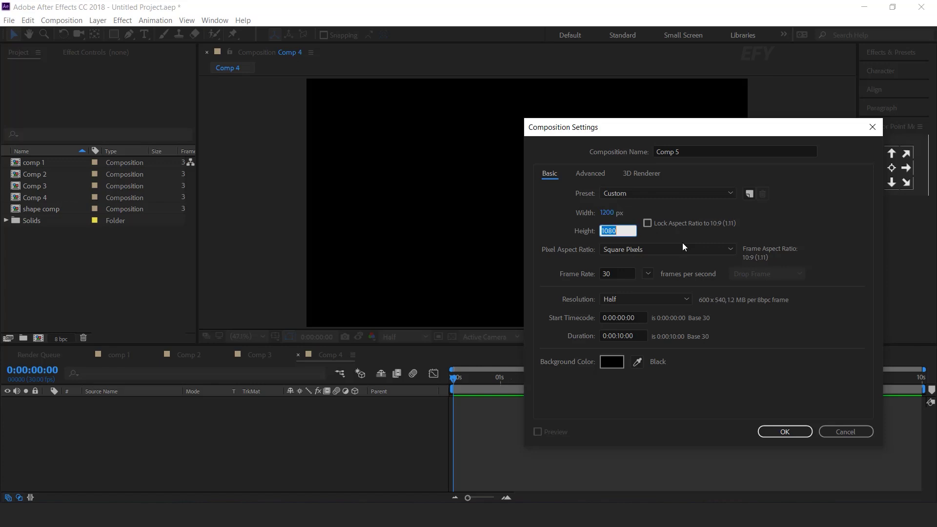
{"action": "type", "text": "1200"}
{"action": "left_click", "coordinate": [664, 151]}
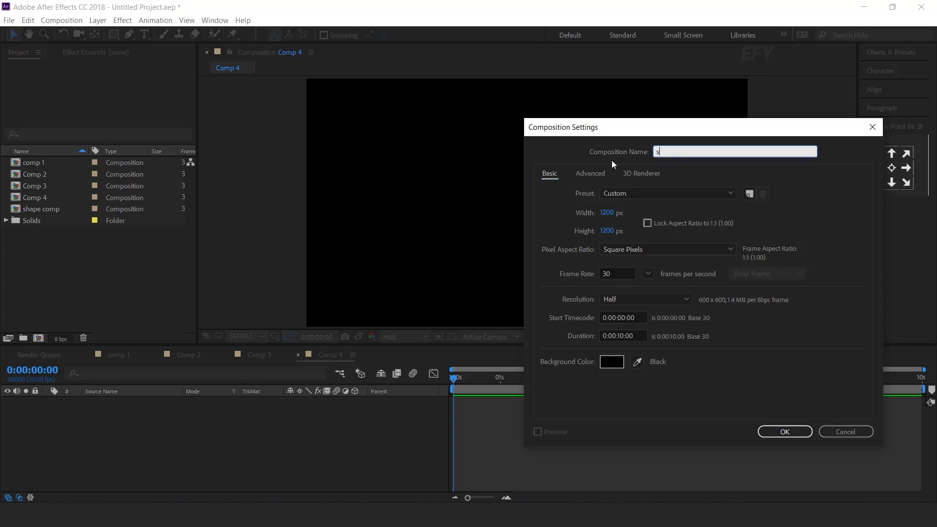
{"action": "type", "text": "star shape"}
{"action": "key", "text": "Return"}
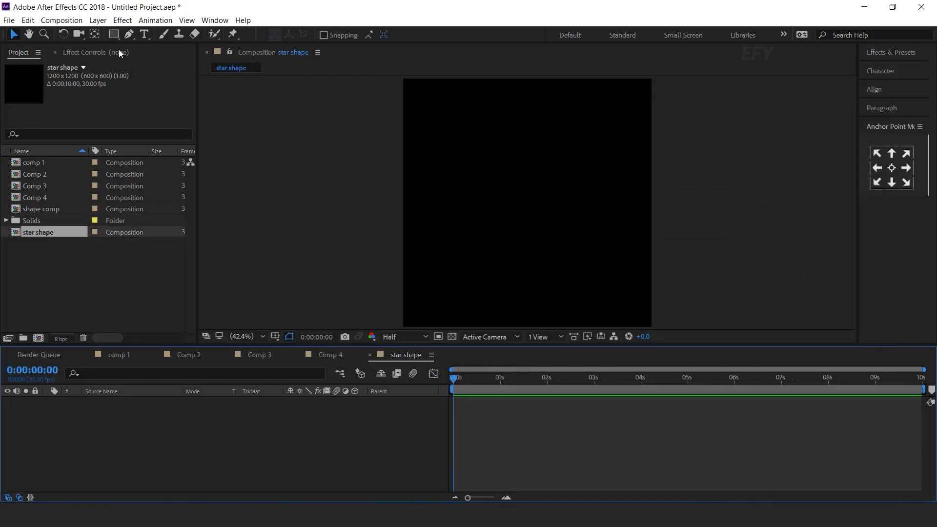
Draw a five-pointed star and widen its inner radius to 138.1.
{"action": "left_click_drag", "start_coordinate": [115, 34], "coordinate": [157, 88]}
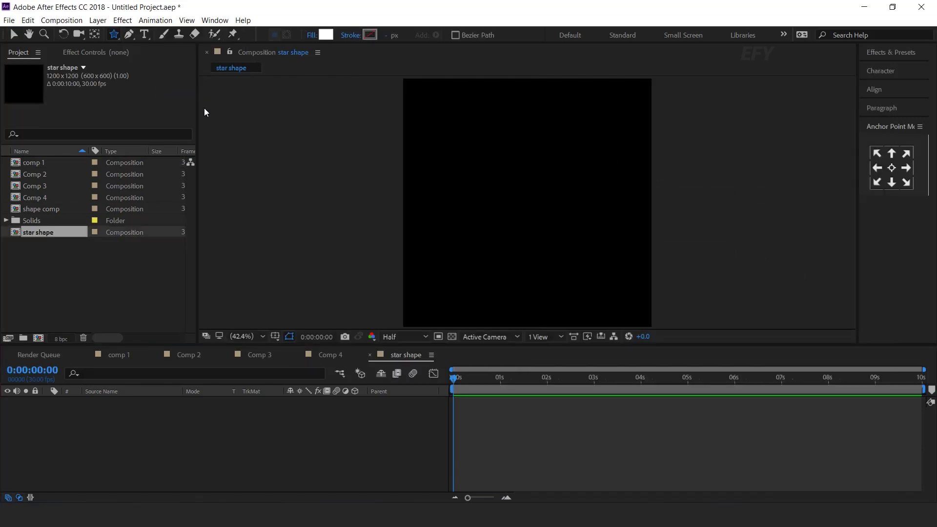
{"action": "left_click_drag", "start_coordinate": [524, 197], "coordinate": [573, 269]}
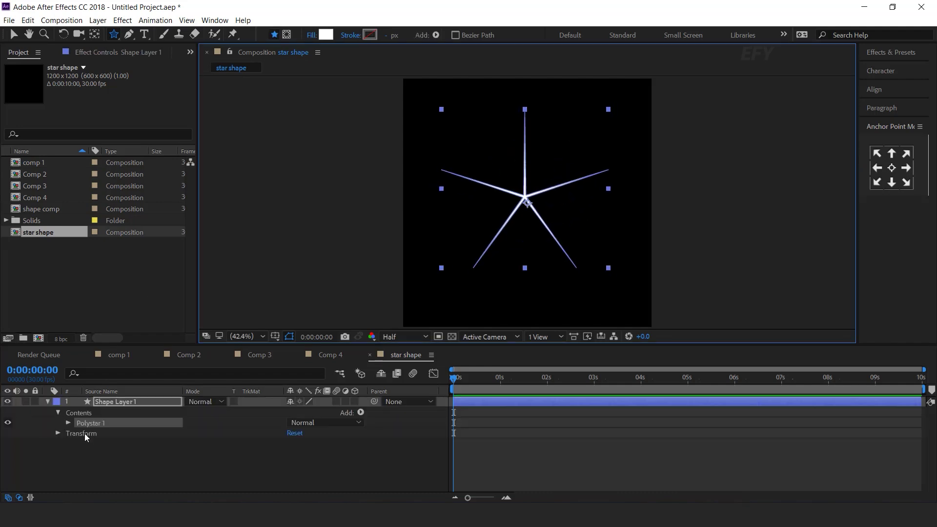
{"action": "left_click", "coordinate": [68, 423]}
{"action": "left_click", "coordinate": [78, 434]}
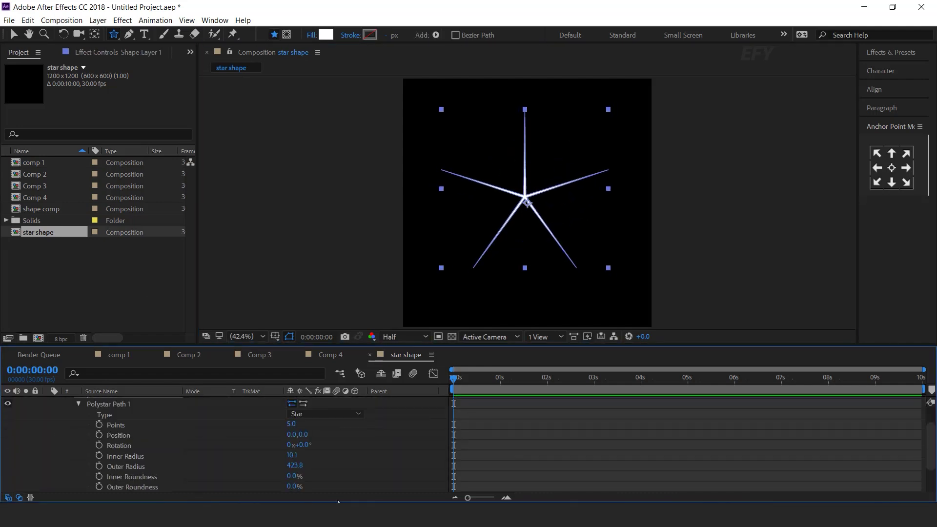
{"action": "left_click_drag", "start_coordinate": [292, 454], "coordinate": [262, 466]}
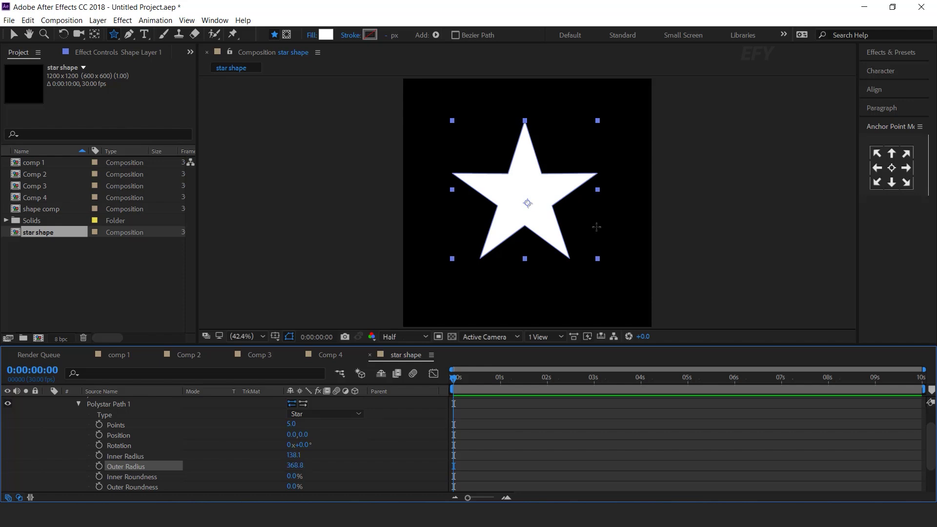
{"action": "scroll", "coordinate": [61, 413], "scroll_direction": "up", "scroll_amount": 3}
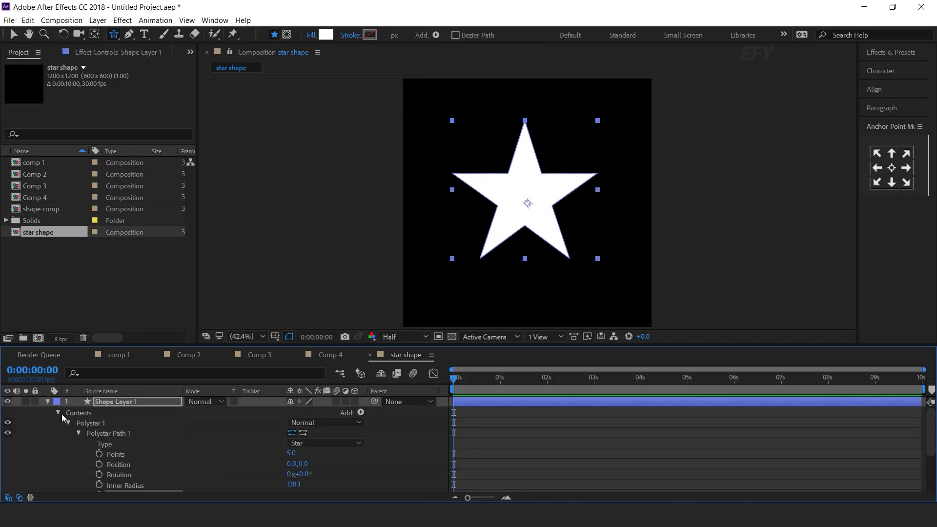
{"action": "left_click", "coordinate": [47, 401]}
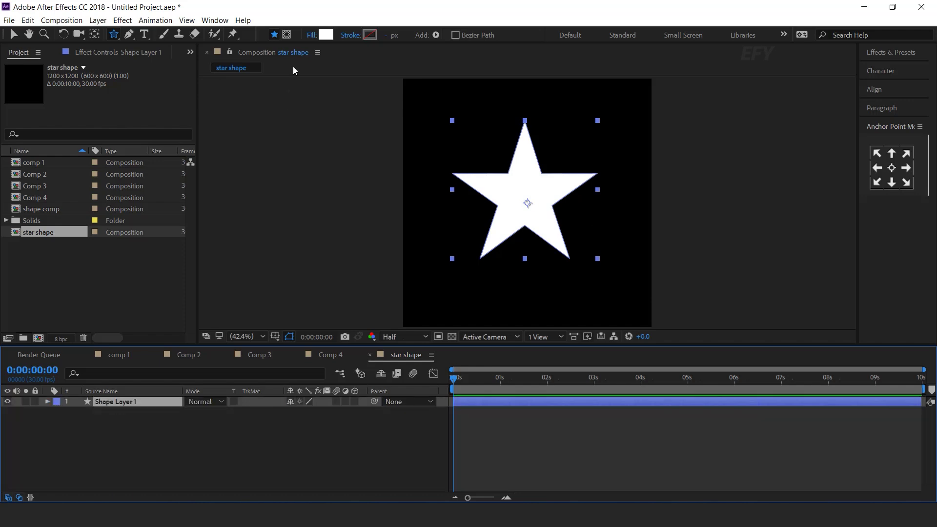
Remove the star's fill and give it a solid 227 px white stroke, nudged slightly down.
{"action": "left_click", "coordinate": [311, 35]}
{"action": "left_click", "coordinate": [141, 84]}
{"action": "left_click", "coordinate": [194, 155]}
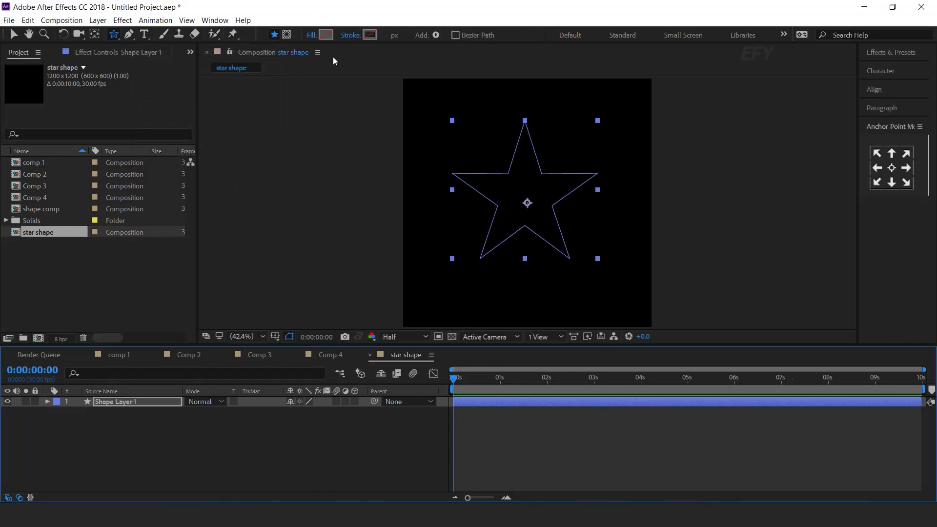
{"action": "left_click_drag", "start_coordinate": [385, 36], "coordinate": [469, 40]}
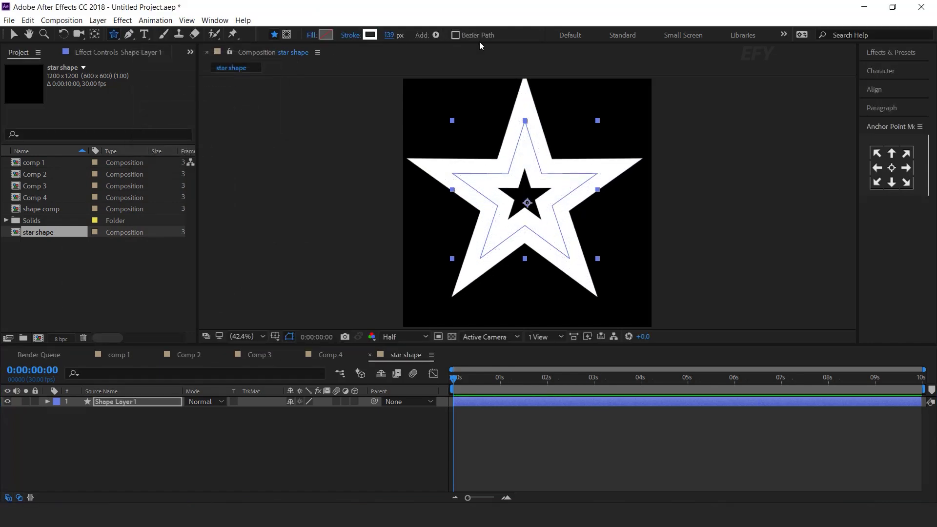
{"action": "key", "text": "v"}
{"action": "left_click_drag", "start_coordinate": [579, 199], "coordinate": [580, 214]}
{"action": "left_click_drag", "start_coordinate": [487, 35], "coordinate": [540, 42]}
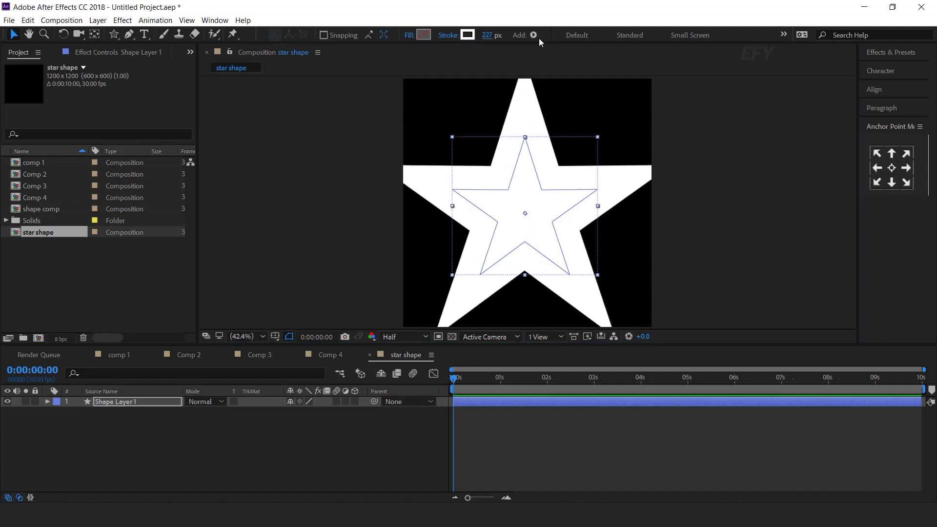
Scale the star to 69% and close the star shape composition.
{"action": "left_click", "coordinate": [578, 186]}
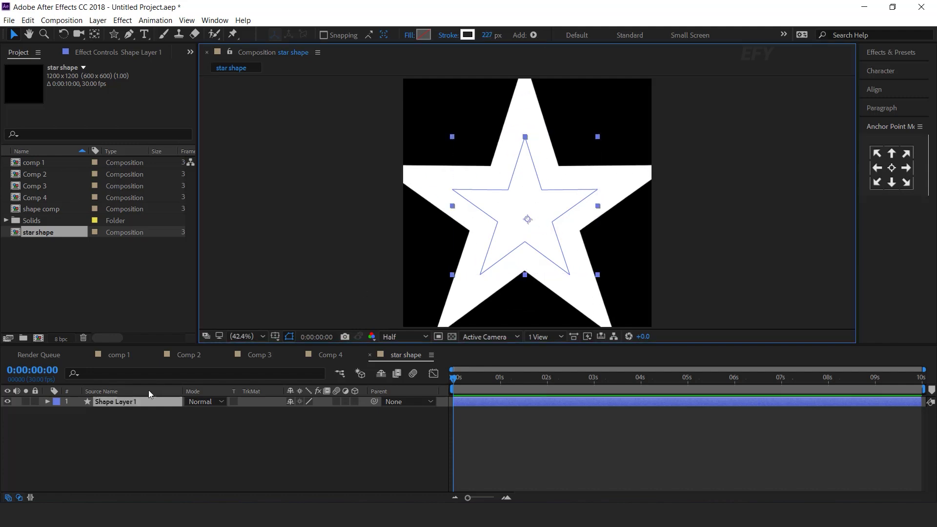
{"action": "key", "text": "s"}
{"action": "left_click_drag", "start_coordinate": [322, 411], "coordinate": [307, 414]}
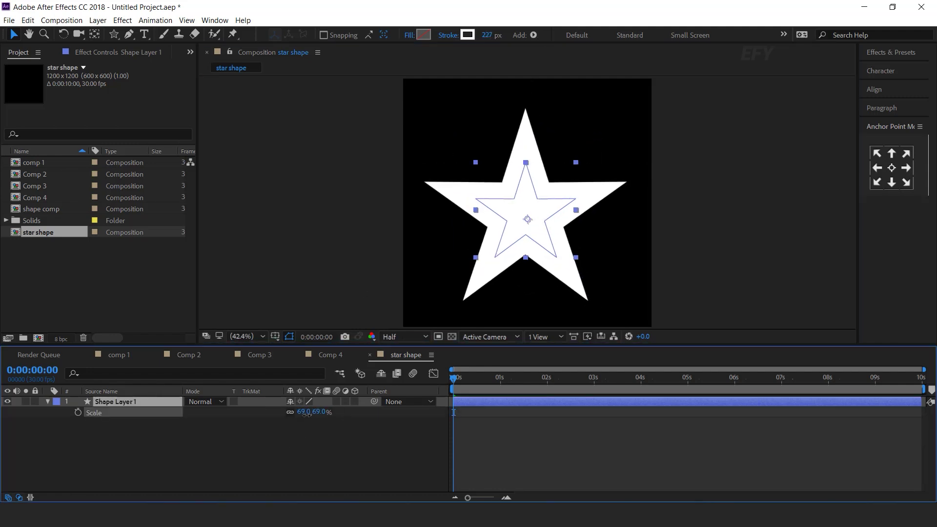
{"action": "left_click", "coordinate": [347, 457]}
{"action": "left_click", "coordinate": [48, 401]}
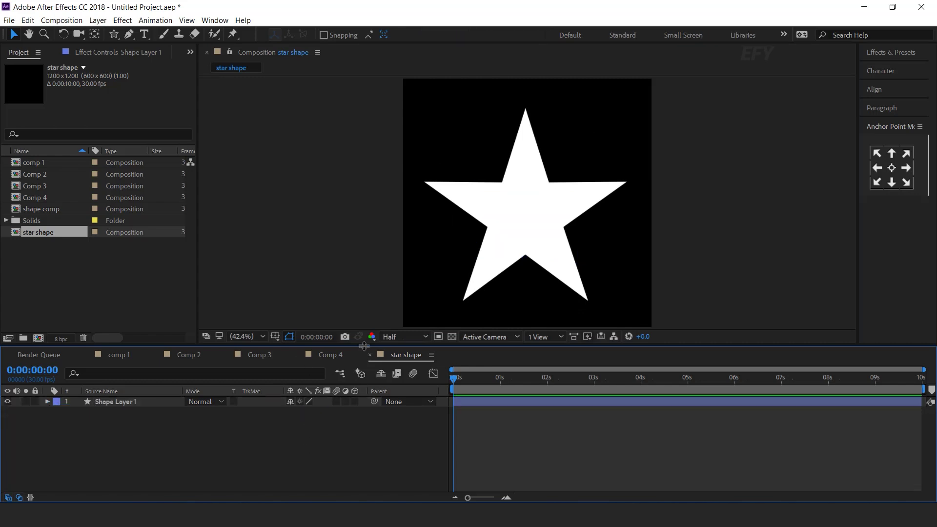
{"action": "left_click", "coordinate": [371, 355]}
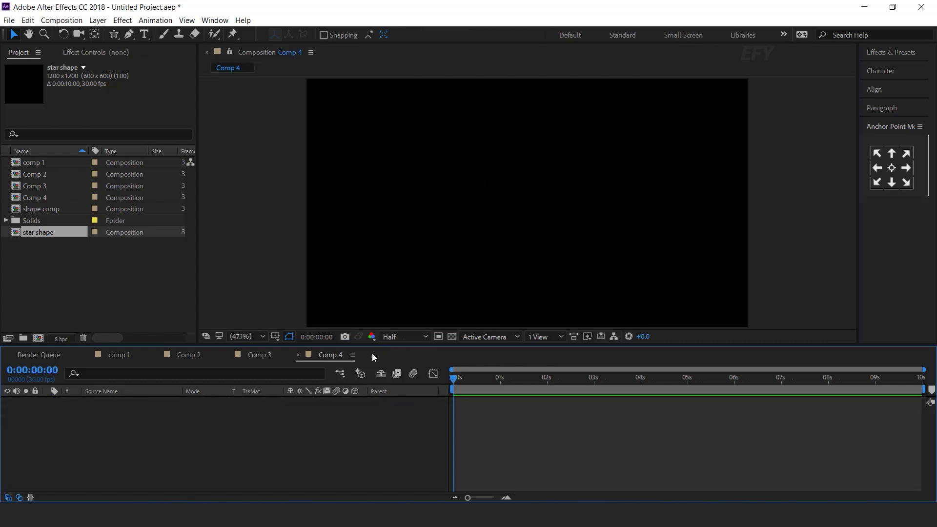
Create a new composition named 'all star shape'.
{"action": "left_click", "coordinate": [90, 276]}
{"action": "left_click", "coordinate": [38, 337]}
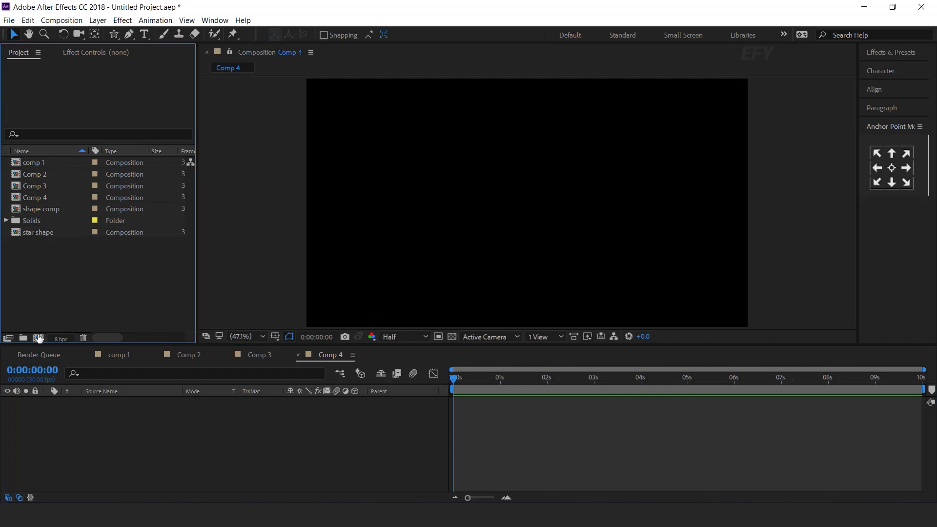
{"action": "left_click_drag", "start_coordinate": [690, 125], "coordinate": [566, 126]}
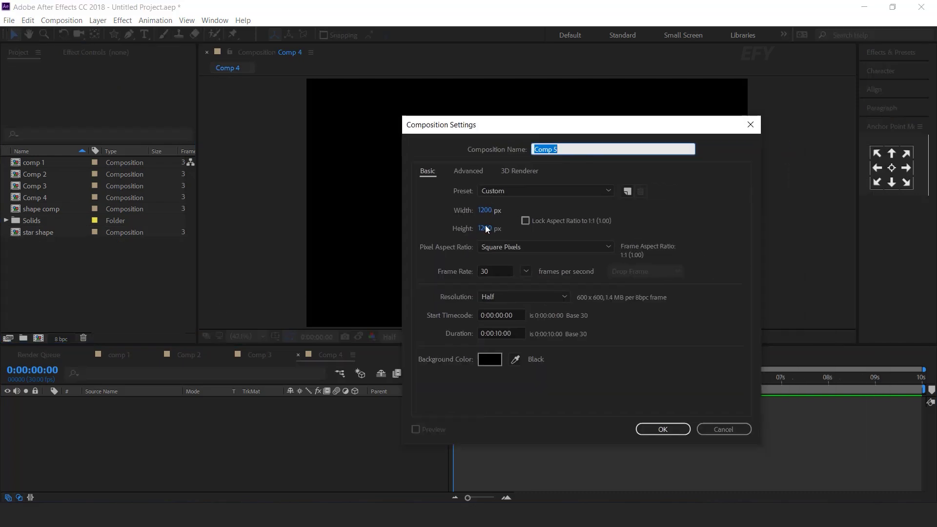
{"action": "type", "text": "all st"}
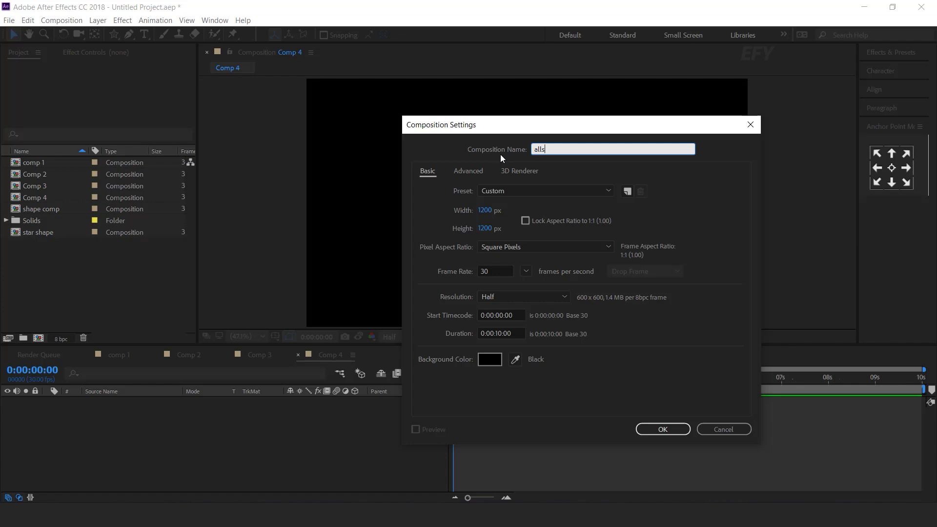
{"action": "type", "text": "ar shape"}
{"action": "key", "text": "Return"}
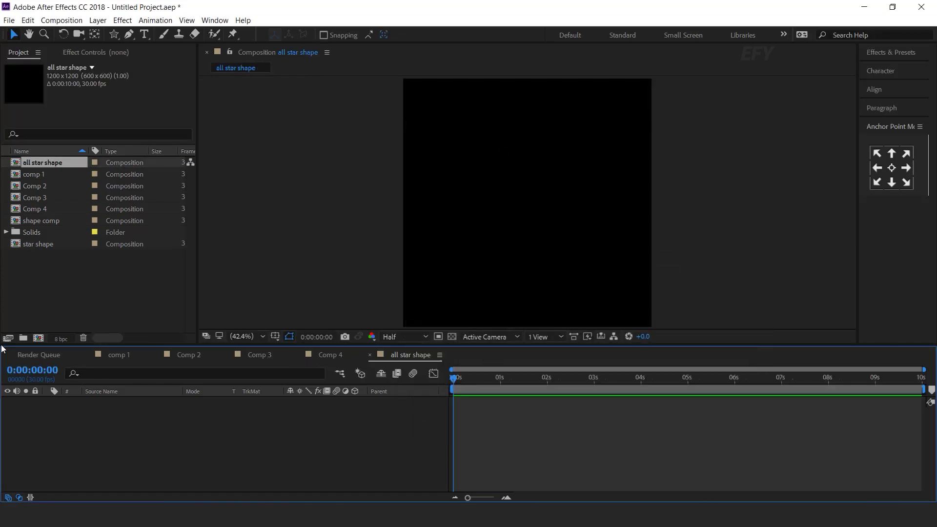
Place the star shape comp as a layer in all star shape.
{"action": "left_click", "coordinate": [43, 245]}
{"action": "left_click_drag", "start_coordinate": [192, 455], "coordinate": [241, 447]}
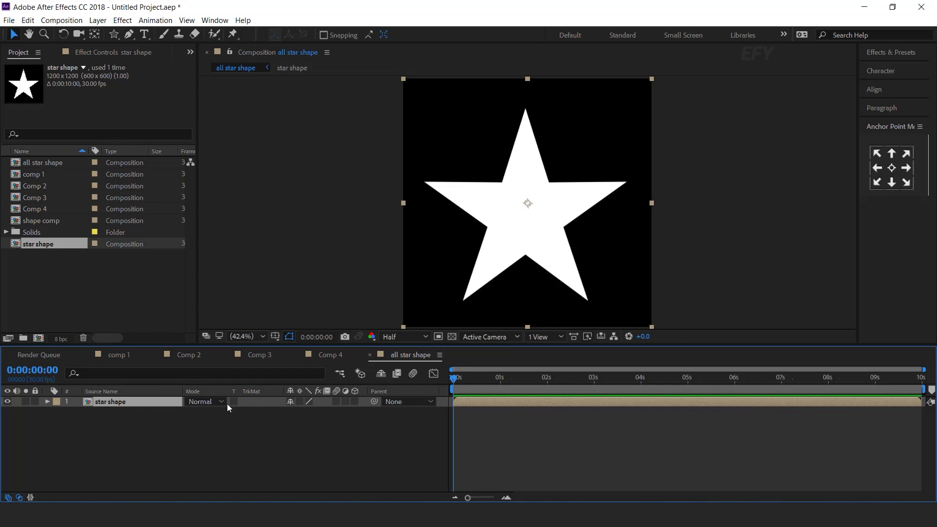
{"action": "key", "text": "ctrl+space"}
Apply a Fill effect that turns the star cyan.
{"action": "type", "text": "fil"}
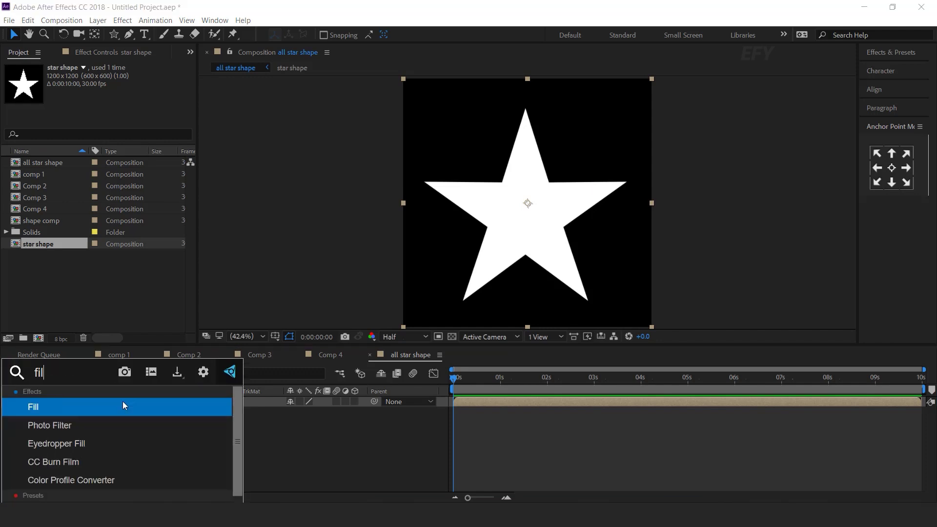
{"action": "left_click", "coordinate": [123, 404]}
{"action": "left_click", "coordinate": [116, 110]}
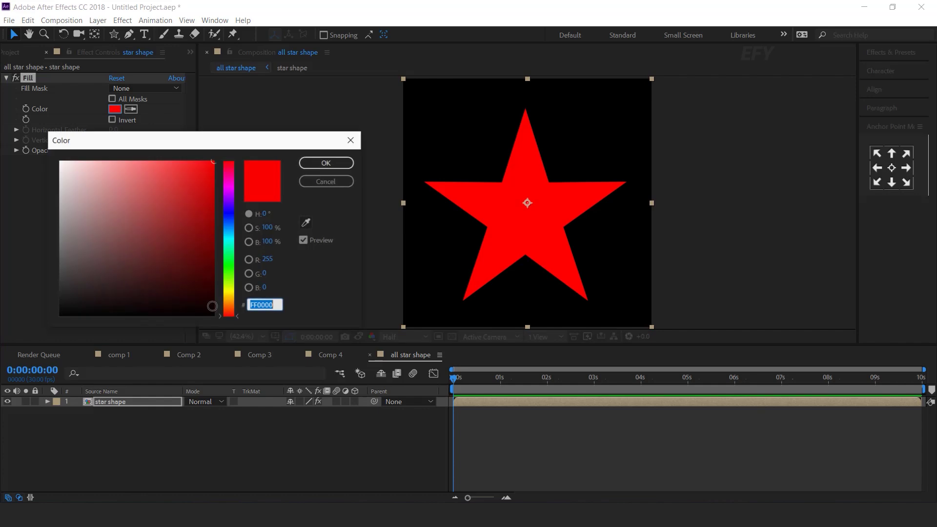
{"action": "mouse_move", "coordinate": [229, 230]}
{"action": "left_mouse_down"}
{"action": "mouse_move", "coordinate": [230, 248]}
{"action": "mouse_move", "coordinate": [230, 238]}
{"action": "left_mouse_up"}
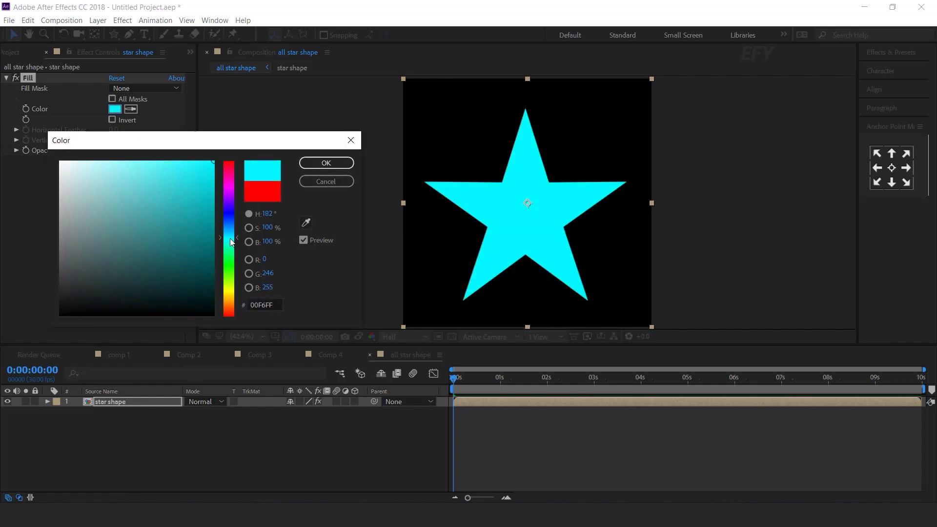
{"action": "left_click", "coordinate": [326, 163]}
Add a Drop Shadow to the star with distance 25 and 30% opacity.
{"action": "left_click", "coordinate": [136, 402]}
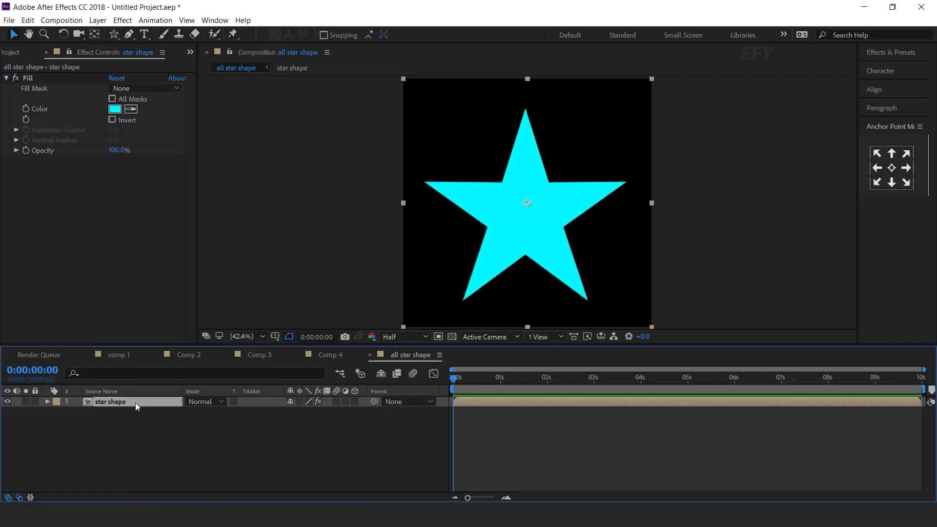
{"action": "key", "text": "ctrl+space"}
{"action": "type", "text": "drop"}
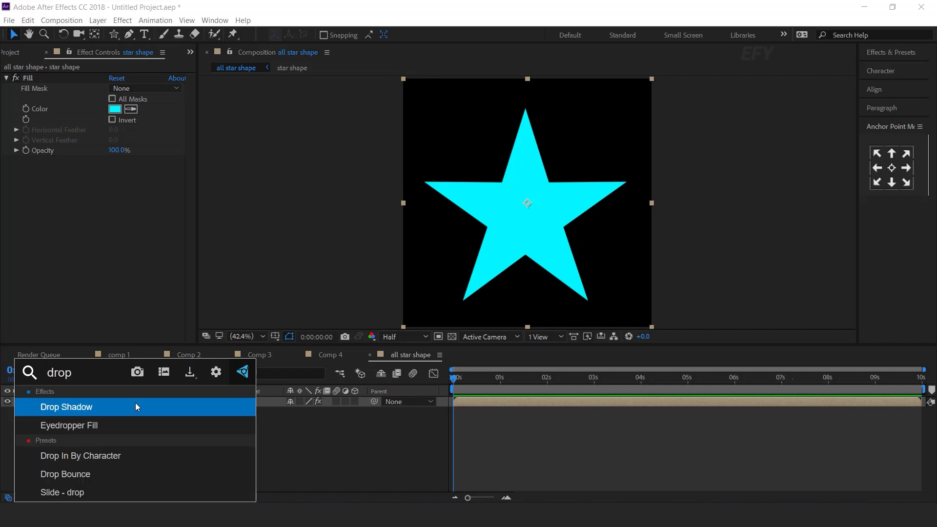
{"action": "key", "text": "Return"}
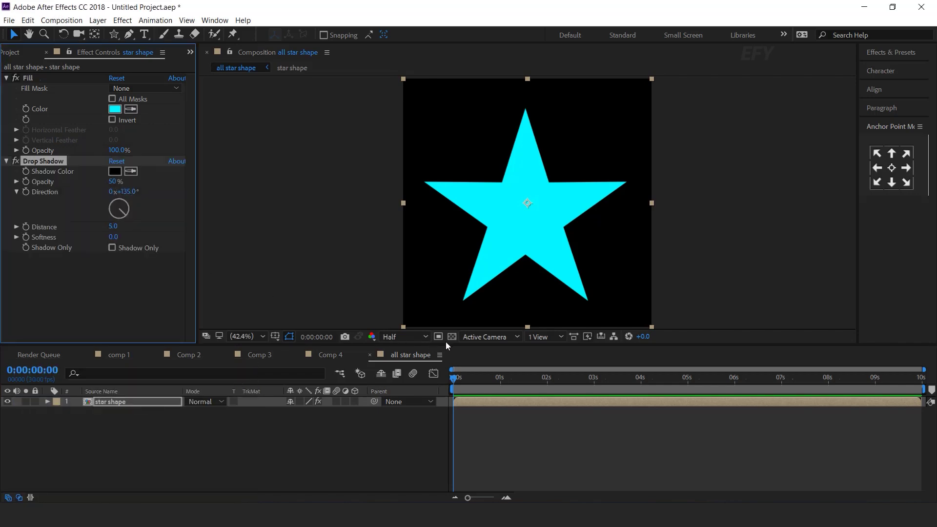
{"action": "left_click", "coordinate": [451, 337]}
{"action": "left_click", "coordinate": [111, 227]}
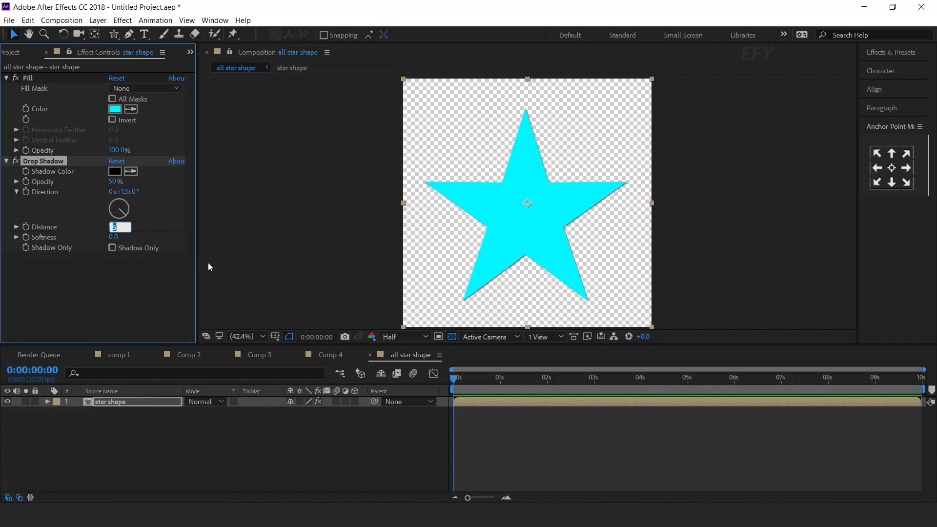
{"action": "type", "text": "25"}
{"action": "key", "text": "Return"}
{"action": "left_click", "coordinate": [117, 181]}
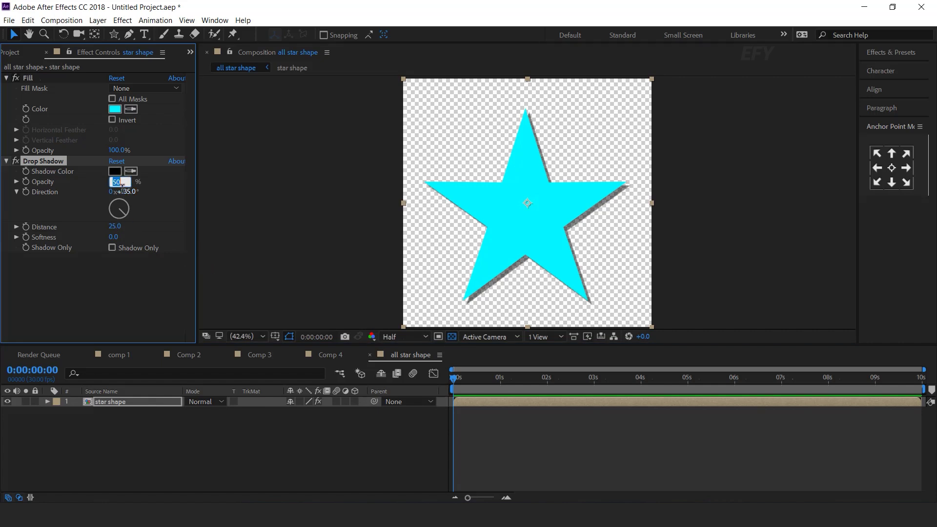
{"action": "type", "text": "30"}
{"action": "key", "text": "Return"}
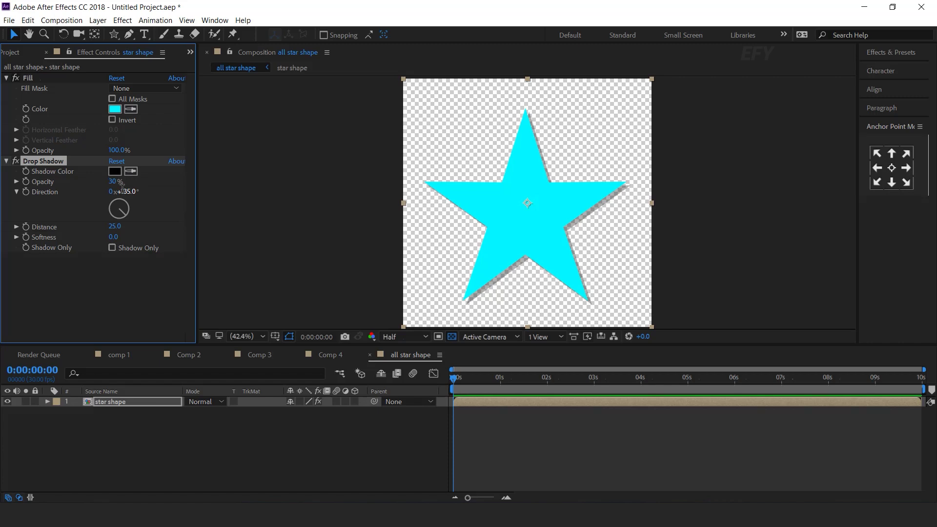
Set the drop shadow colour to red-pink.
{"action": "left_click", "coordinate": [114, 171]}
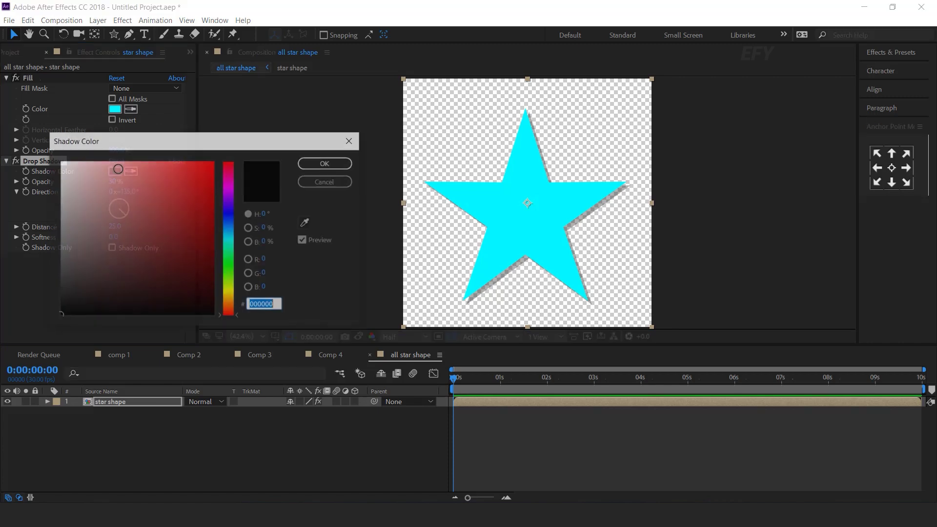
{"action": "left_click", "coordinate": [229, 188]}
{"action": "left_click", "coordinate": [187, 161]}
{"action": "left_click", "coordinate": [229, 169]}
{"action": "left_click", "coordinate": [326, 163]}
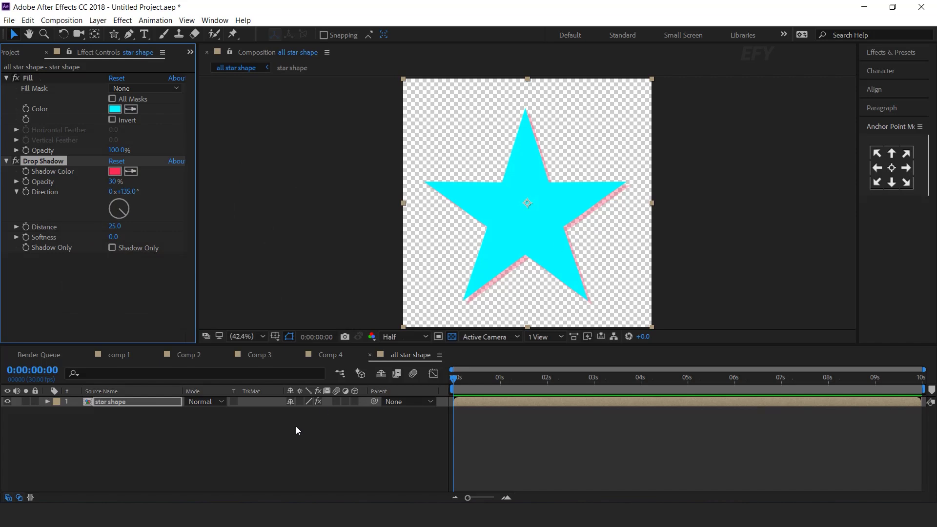
Duplicate the star, scale the copy to 79% and fill it purple (C400FF).
{"action": "left_click", "coordinate": [230, 453]}
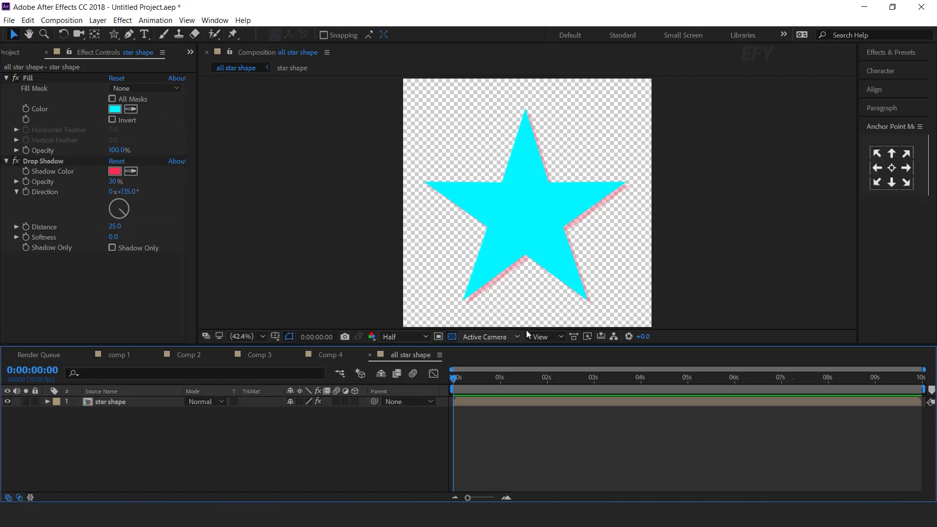
{"action": "left_click", "coordinate": [452, 336]}
{"action": "left_click", "coordinate": [124, 403]}
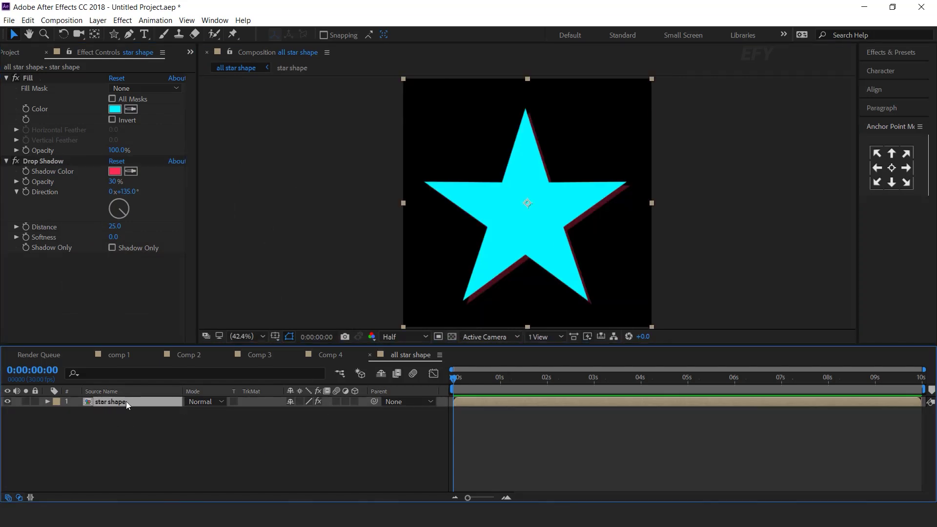
{"action": "key", "text": "ctrl+d"}
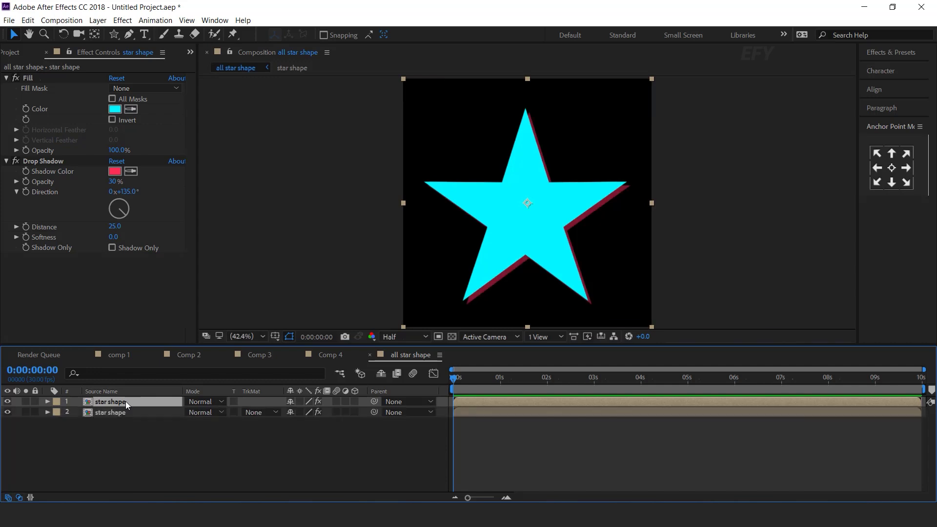
{"action": "key", "text": "s"}
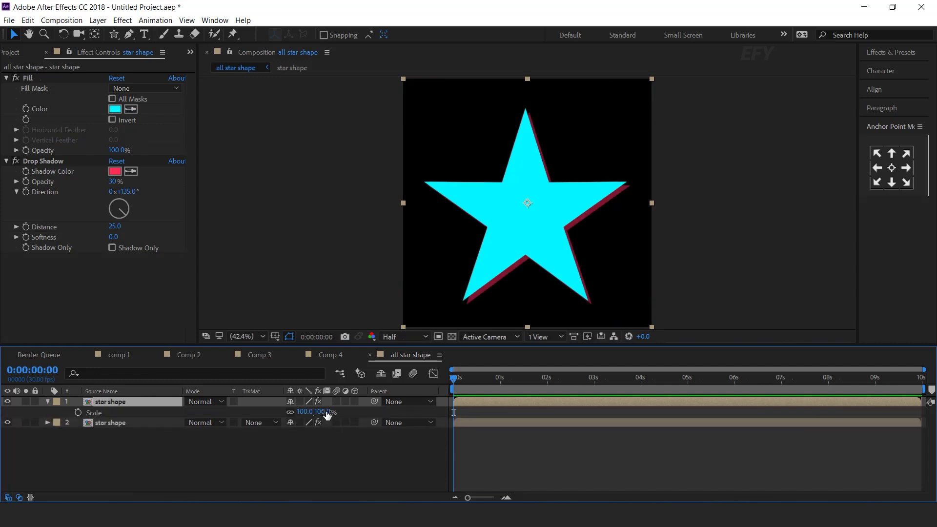
{"action": "left_click_drag", "start_coordinate": [327, 414], "coordinate": [313, 412]}
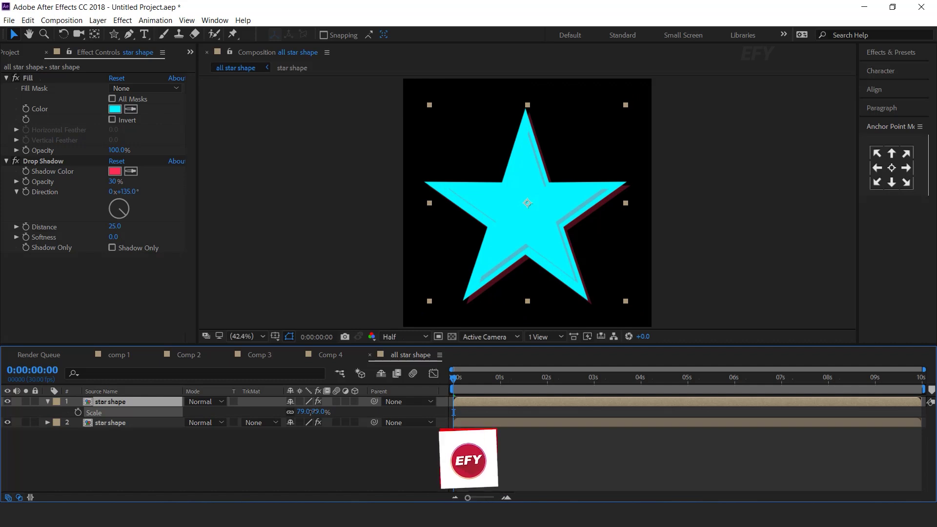
{"action": "left_click", "coordinate": [115, 109]}
{"action": "left_click_drag", "start_coordinate": [229, 239], "coordinate": [230, 193]}
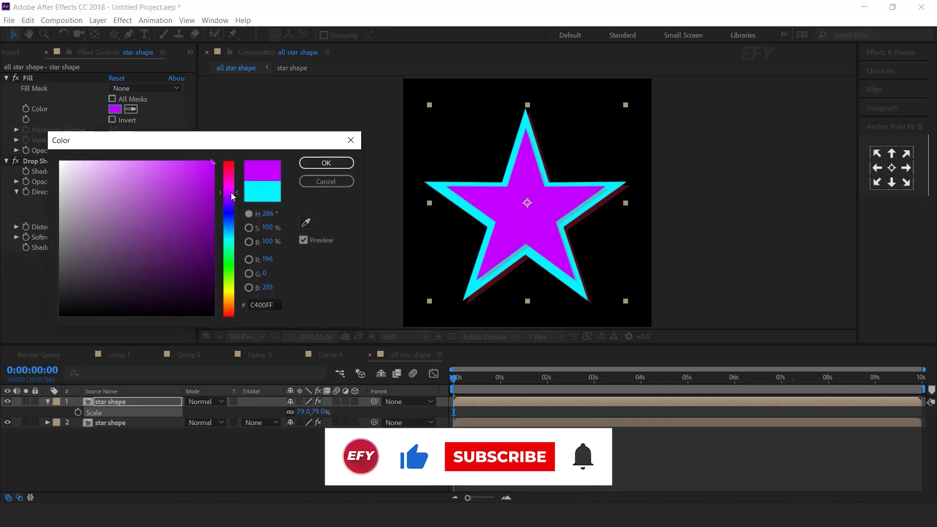
{"action": "left_click", "coordinate": [327, 163]}
Duplicate the purple star, fill it crimson and scale it to 57%.
{"action": "left_click", "coordinate": [116, 401]}
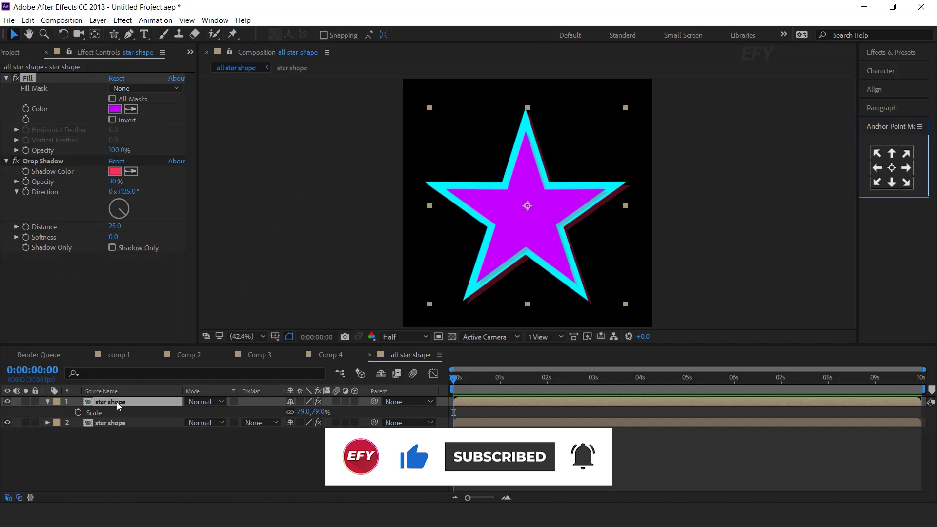
{"action": "key", "text": "ctrl+d"}
{"action": "left_click", "coordinate": [114, 109]}
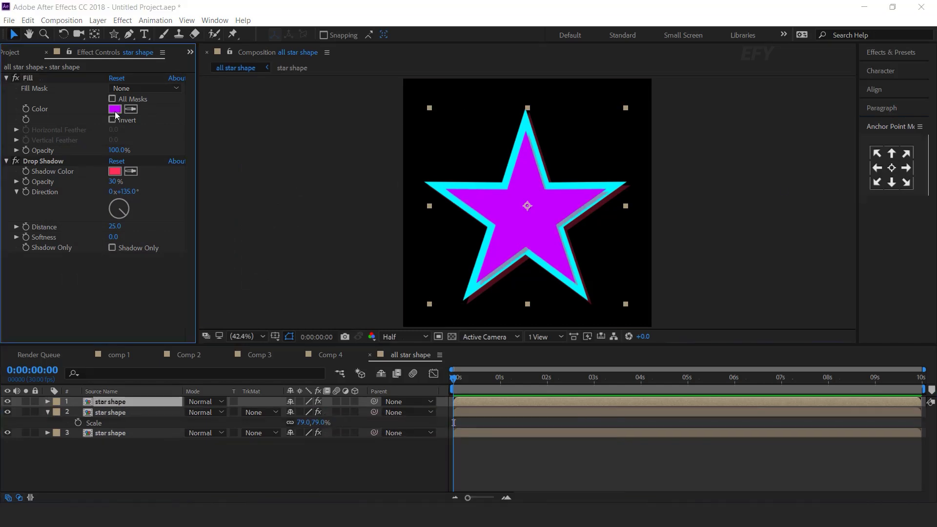
{"action": "left_click_drag", "start_coordinate": [231, 242], "coordinate": [232, 168]}
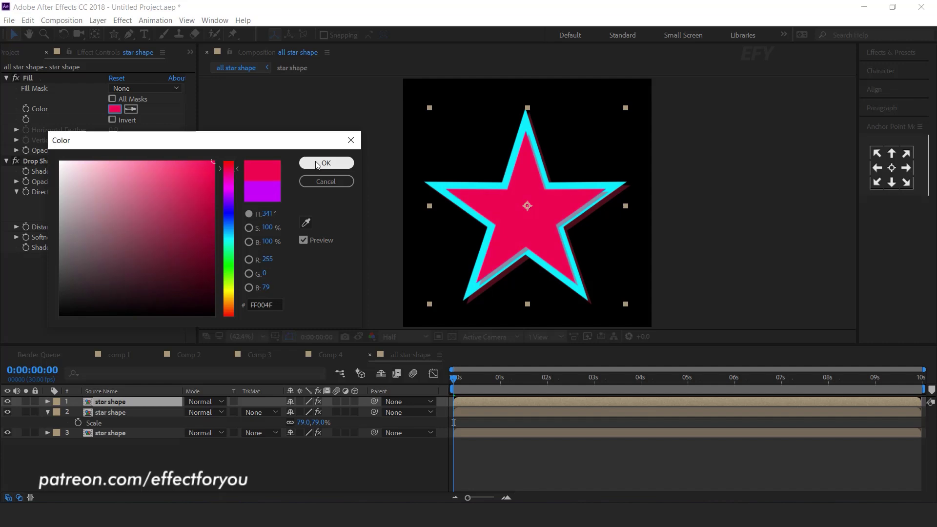
{"action": "left_click", "coordinate": [326, 163]}
{"action": "key", "text": "s"}
{"action": "left_click_drag", "start_coordinate": [313, 411], "coordinate": [521, 223]}
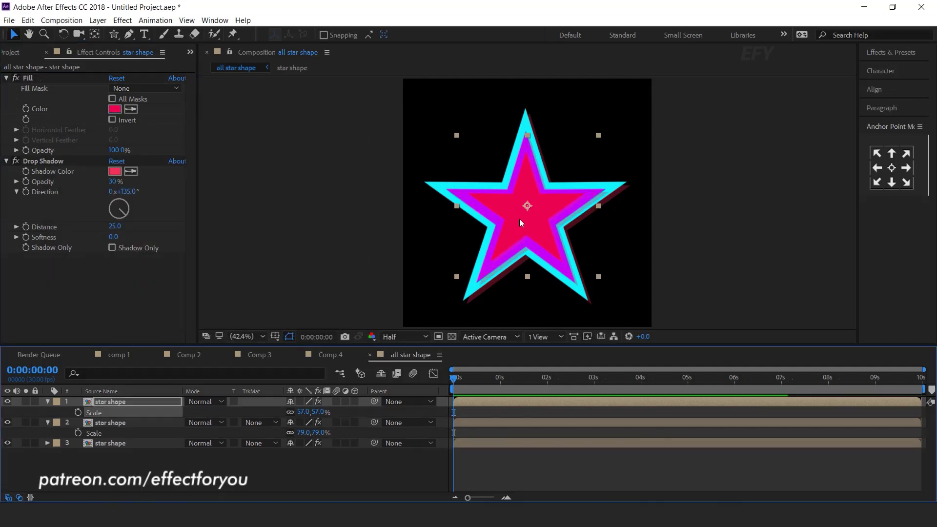
Duplicate the crimson star, set it to Silhouette Alpha and scale it to 36%.
{"action": "left_click", "coordinate": [120, 404]}
{"action": "key", "text": "ctrl+d"}
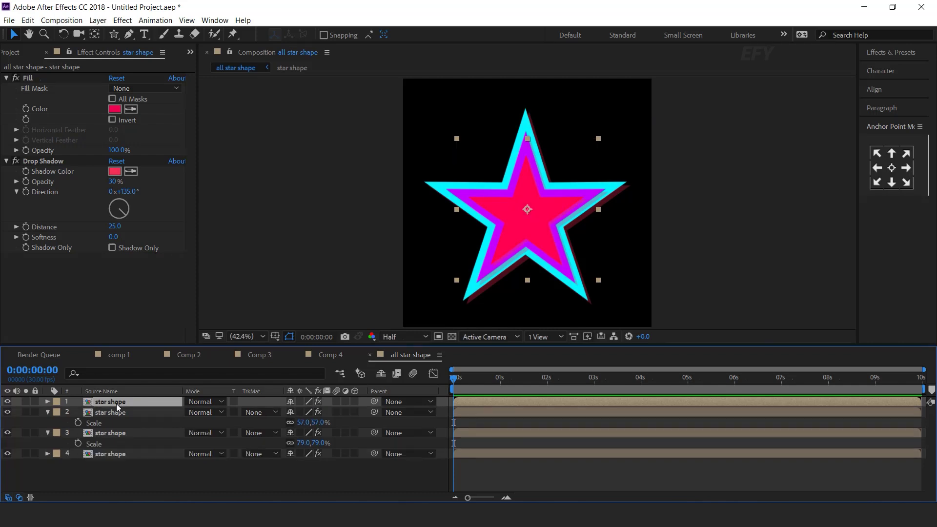
{"action": "left_click", "coordinate": [215, 402]}
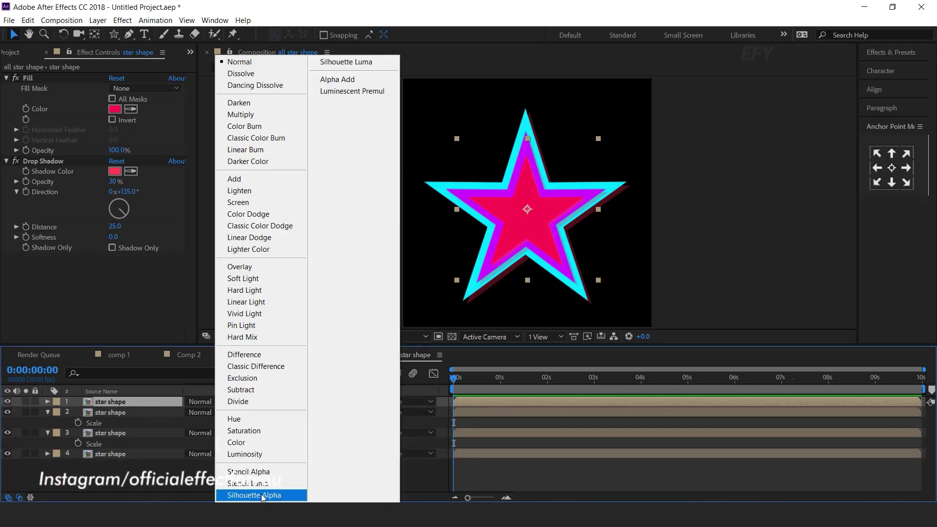
{"action": "left_click", "coordinate": [253, 495]}
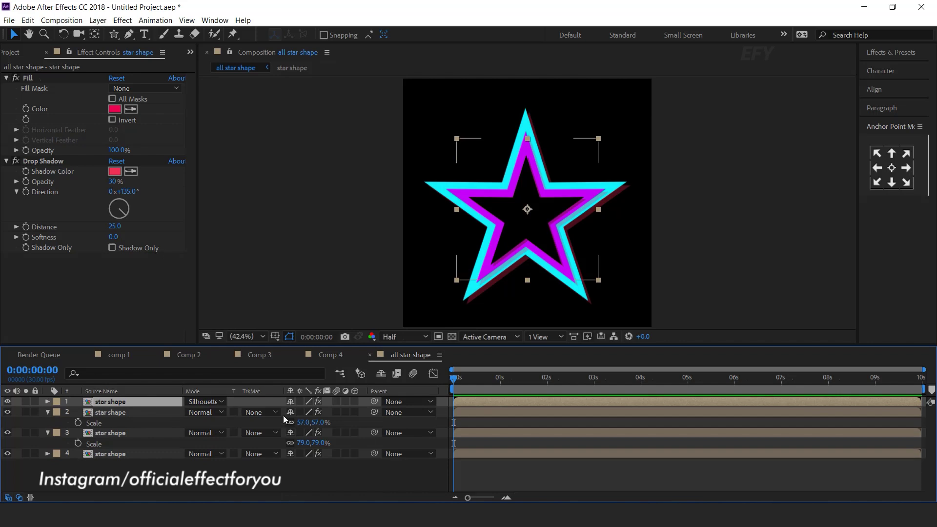
{"action": "key", "text": "s"}
{"action": "left_click_drag", "start_coordinate": [314, 411], "coordinate": [301, 411]}
{"action": "left_click_drag", "start_coordinate": [540, 215], "coordinate": [690, 188]}
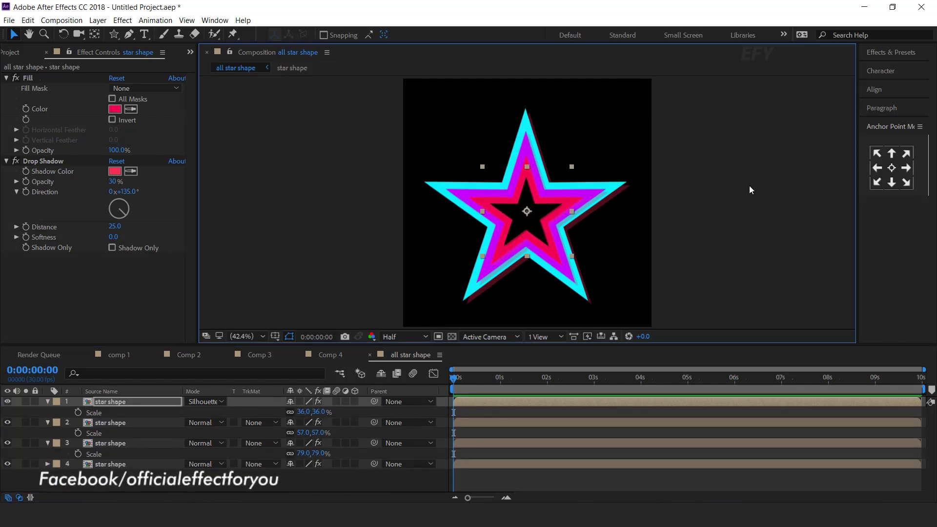
{"action": "left_click", "coordinate": [85, 481]}
{"action": "left_click", "coordinate": [134, 486]}
Add a Null object and parent all four star layers to Null 1.
{"action": "key", "text": "ctrl+grave"}
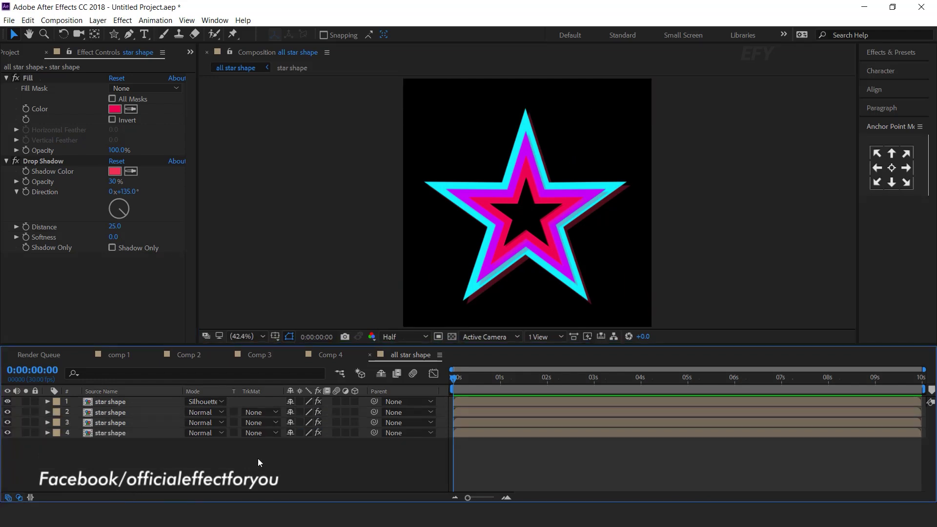
{"action": "right_click", "coordinate": [364, 451]}
{"action": "mouse_move", "coordinate": [396, 337]}
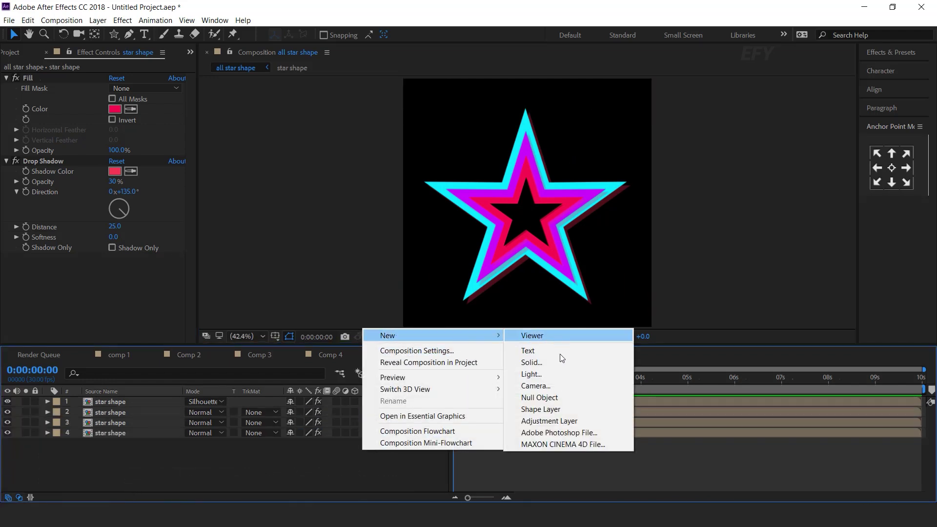
{"action": "left_click", "coordinate": [555, 397]}
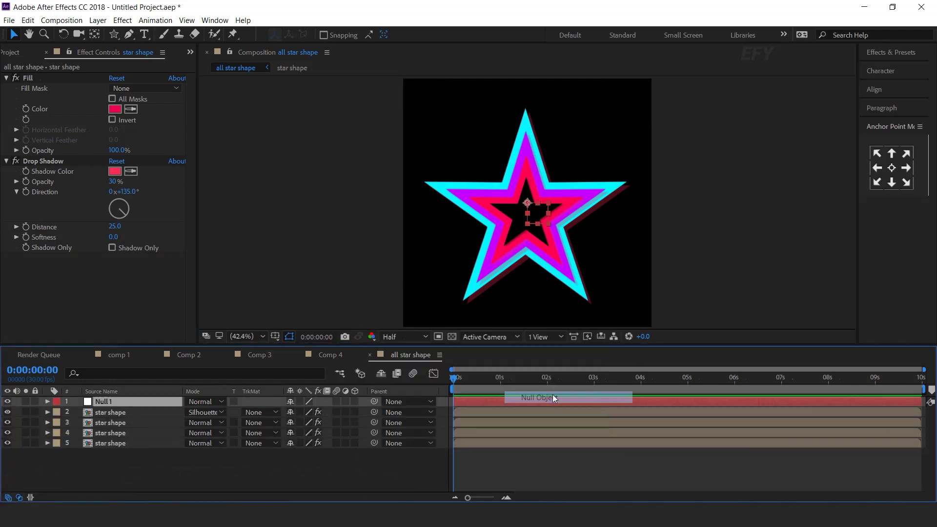
{"action": "left_click", "coordinate": [123, 411]}
{"action": "left_click", "coordinate": [118, 444], "text": "shift"}
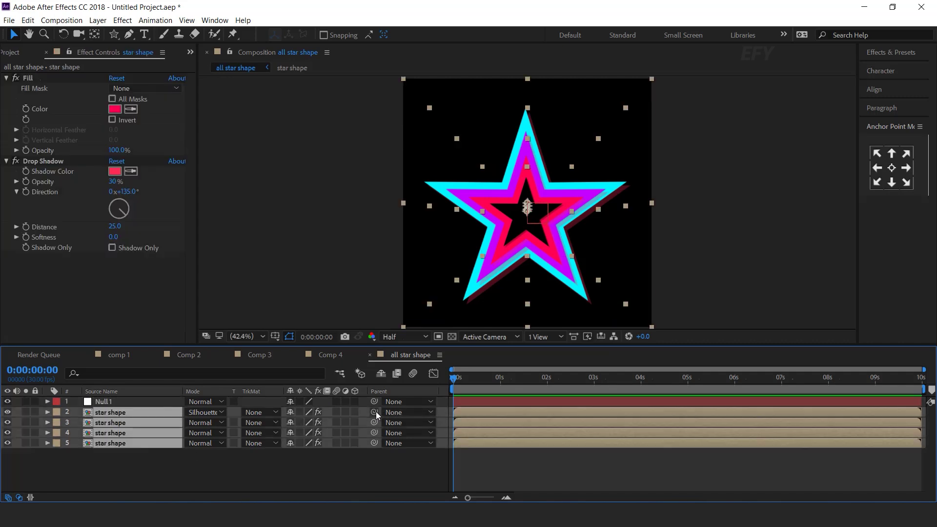
{"action": "left_click_drag", "start_coordinate": [374, 411], "coordinate": [94, 401]}
Drive Null 1's Rotation with the expression time*10.
{"action": "left_click", "coordinate": [128, 401]}
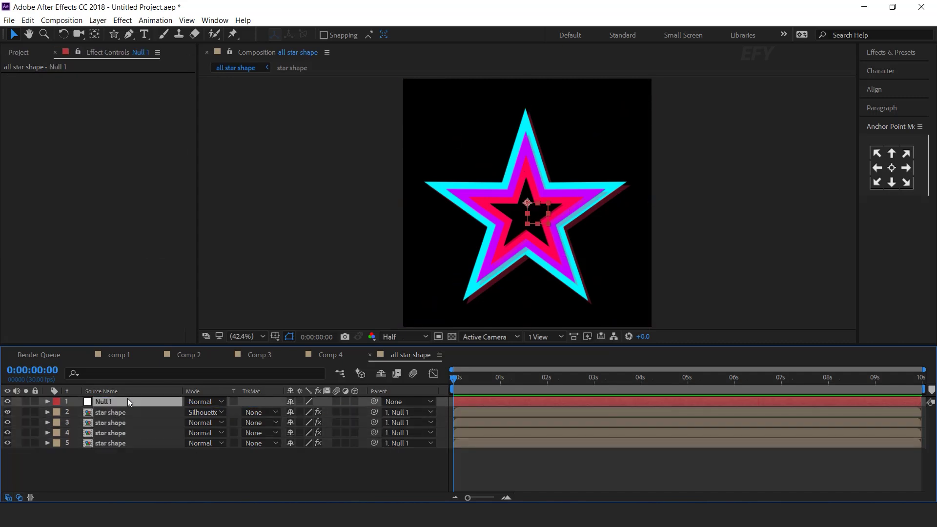
{"action": "key", "text": "r"}
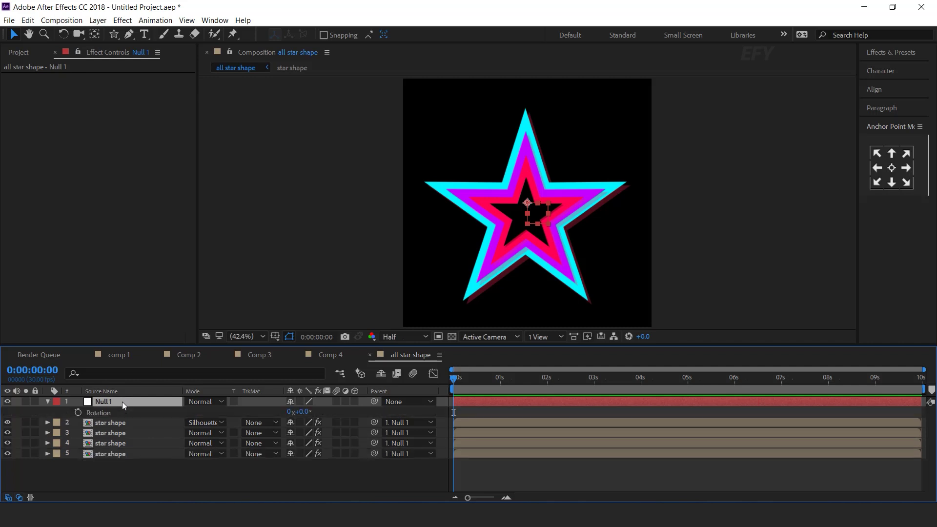
{"action": "left_click", "coordinate": [77, 413], "text": "alt"}
{"action": "type", "text": "time"}
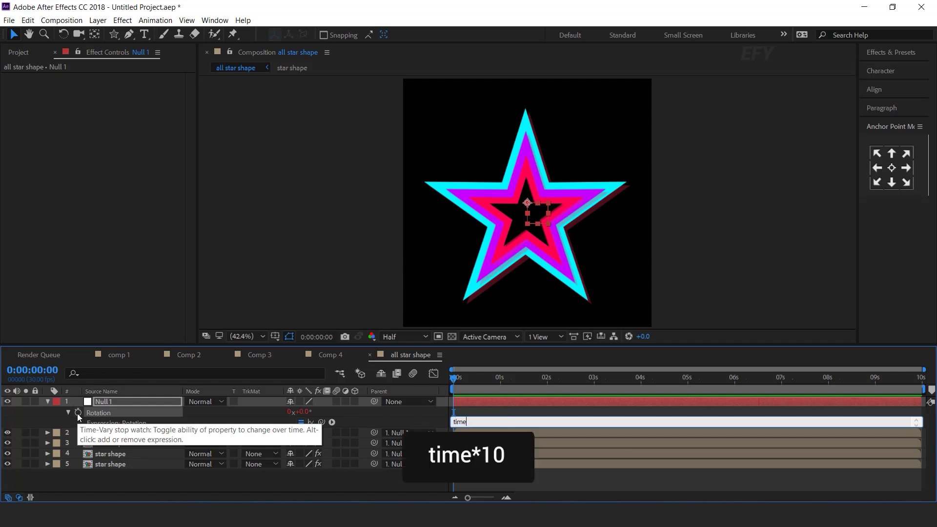
{"action": "type", "text": "*10"}
{"action": "key", "text": "KP_Enter"}
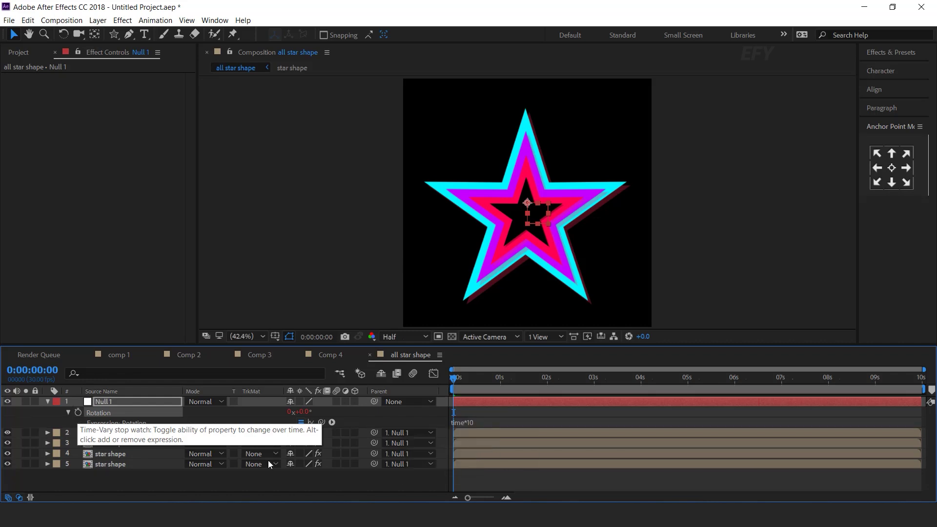
Preview the spin, rewind to 0:00:00:00 and collapse Null 1's properties.
{"action": "left_click", "coordinate": [519, 471]}
{"action": "key", "text": "space"}
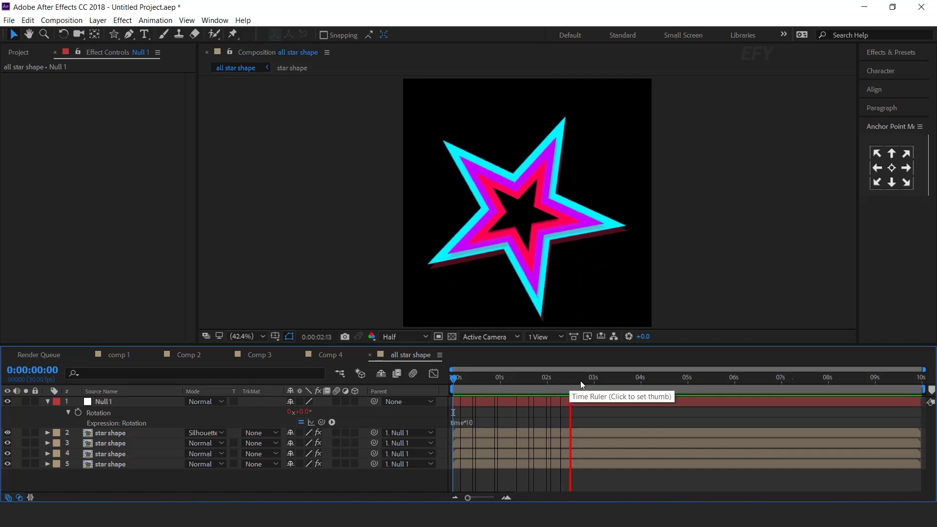
{"action": "left_click", "coordinate": [722, 380]}
{"action": "left_click_drag", "start_coordinate": [655, 380], "coordinate": [429, 395]}
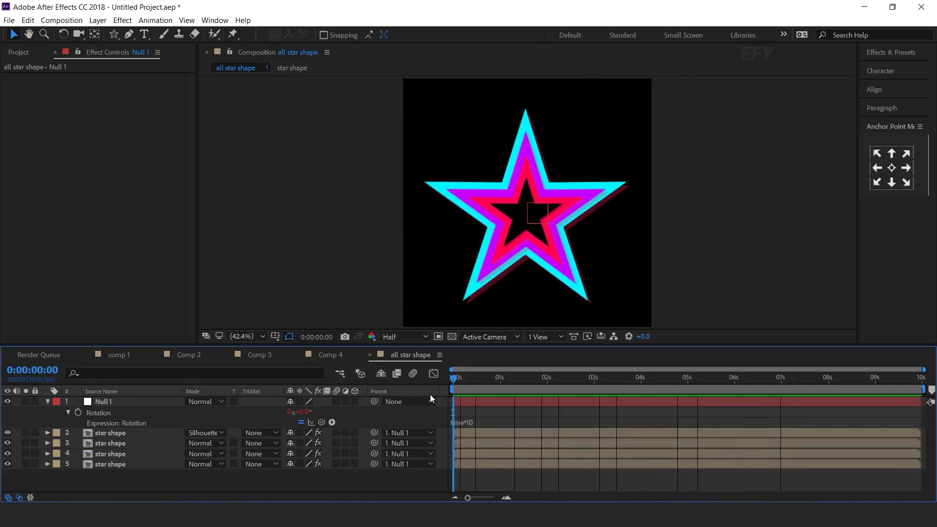
{"action": "left_click", "coordinate": [47, 402]}
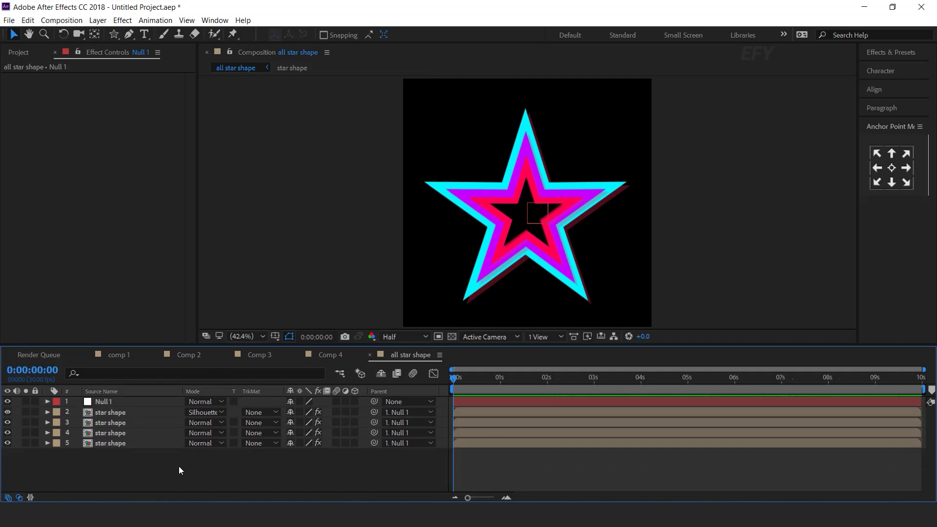
Open Comp 4 and add the all star shape comp to it.
{"action": "left_click", "coordinate": [370, 355]}
{"action": "left_click", "coordinate": [22, 52]}
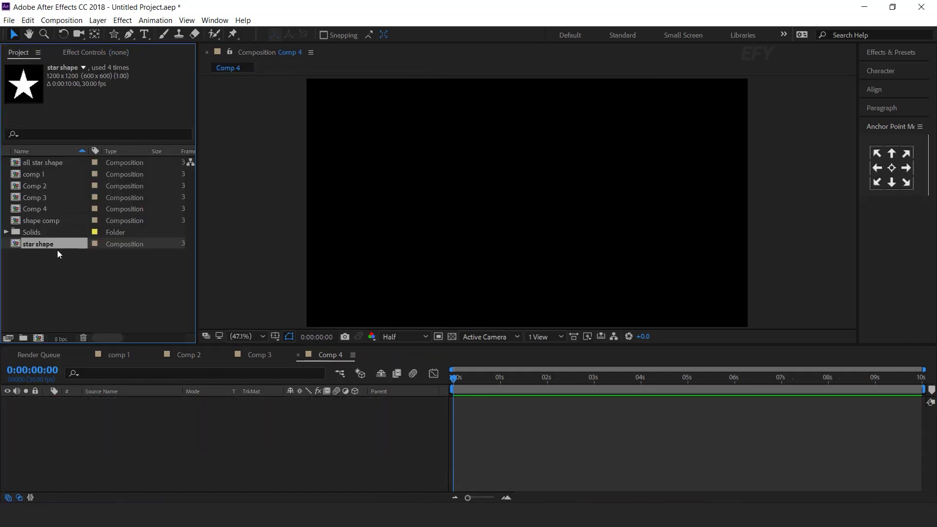
{"action": "left_click", "coordinate": [76, 276]}
{"action": "left_click_drag", "start_coordinate": [48, 163], "coordinate": [255, 434]}
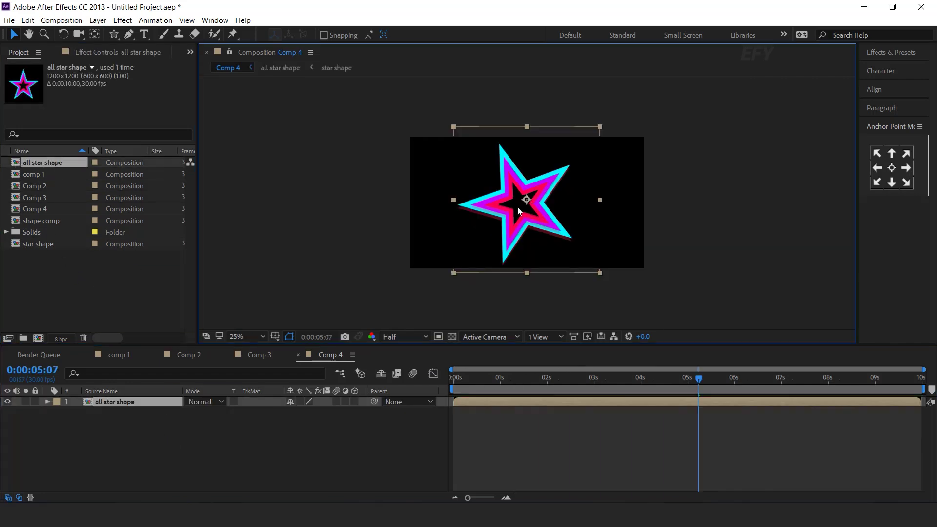
{"action": "left_click", "coordinate": [358, 435]}
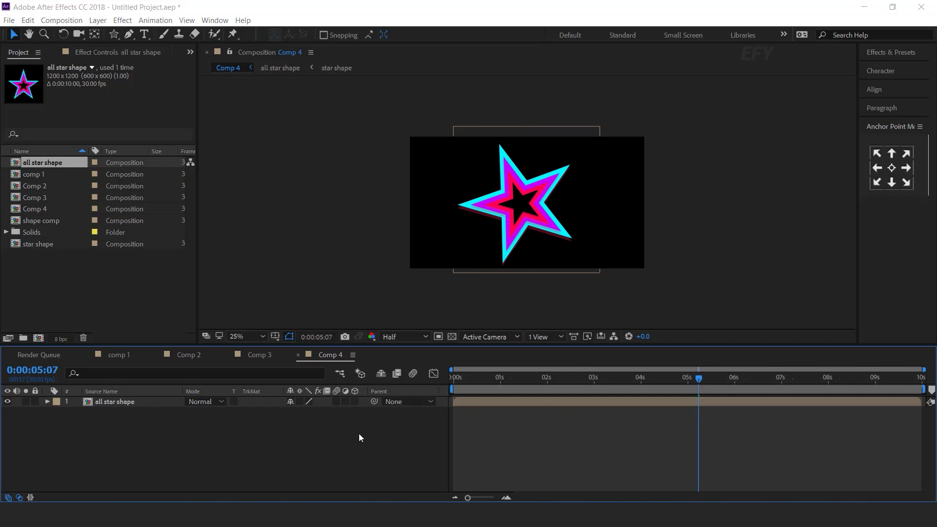
Create a solid named BG and move it beneath the star layer.
{"action": "key", "text": "ctrl+y"}
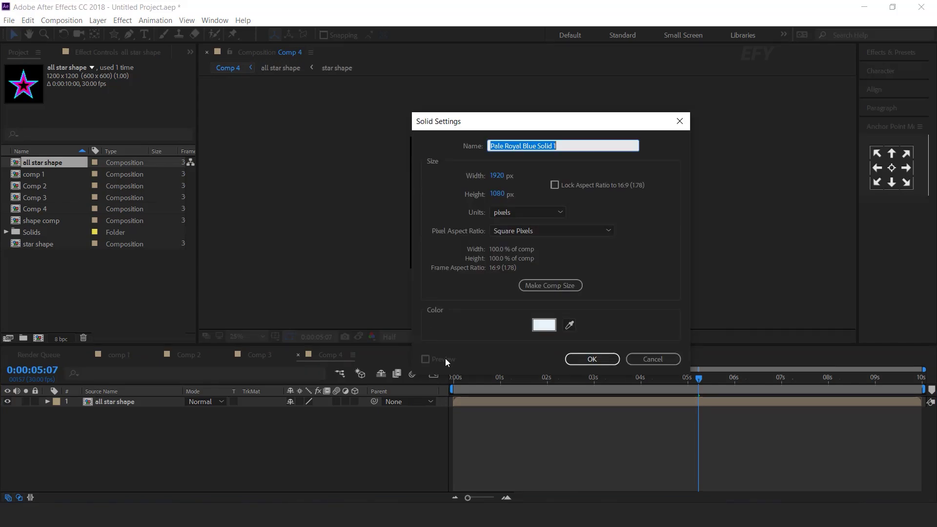
{"action": "type", "text": "BG"}
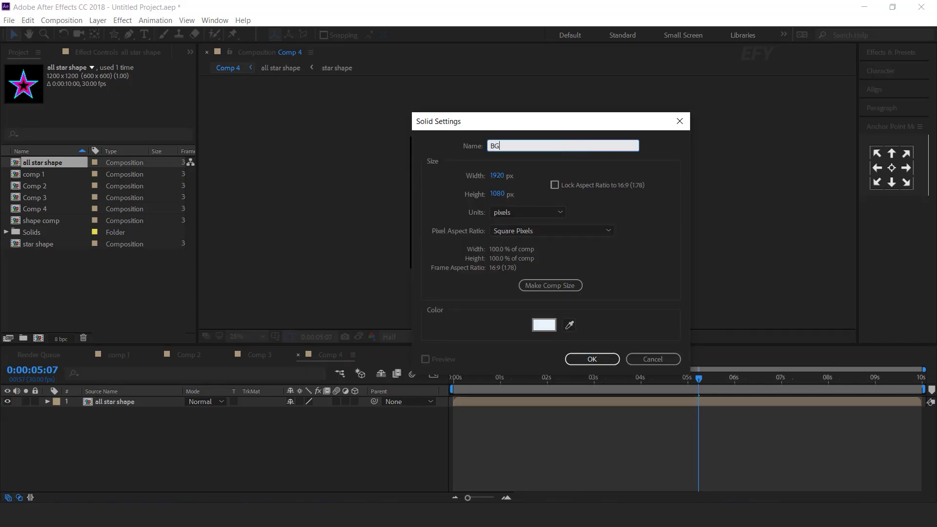
{"action": "left_click", "coordinate": [591, 359]}
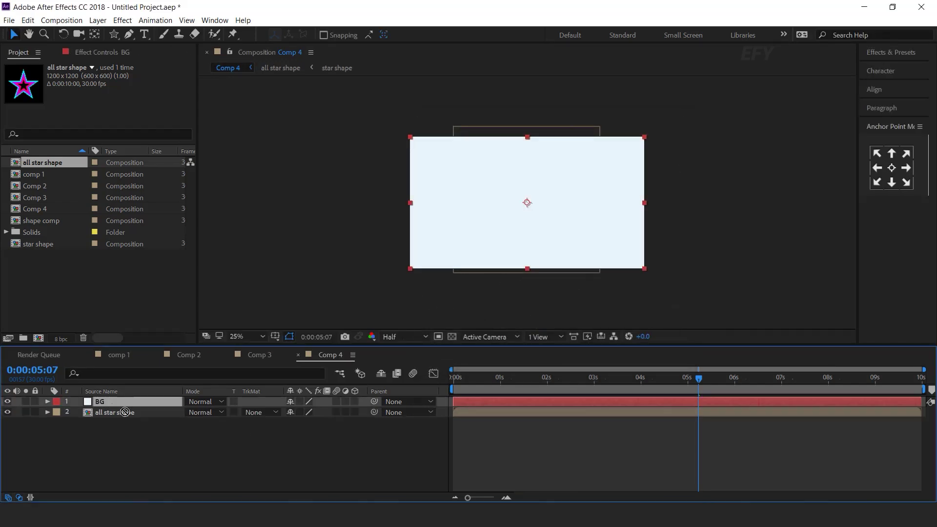
{"action": "left_click_drag", "start_coordinate": [128, 401], "coordinate": [115, 414]}
Fill the BG solid with dark purple #190337.
{"action": "key", "text": "ctrl+space"}
{"action": "type", "text": "fil"}
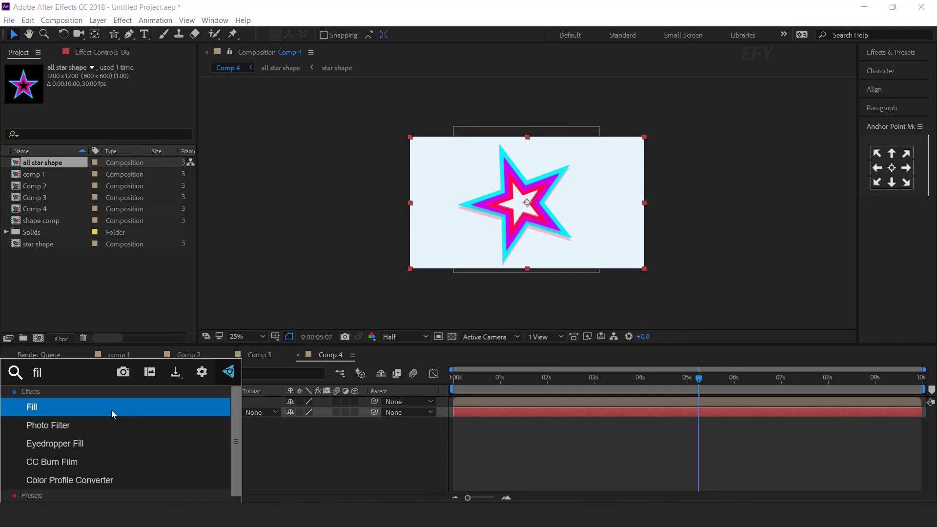
{"action": "key", "text": "Return"}
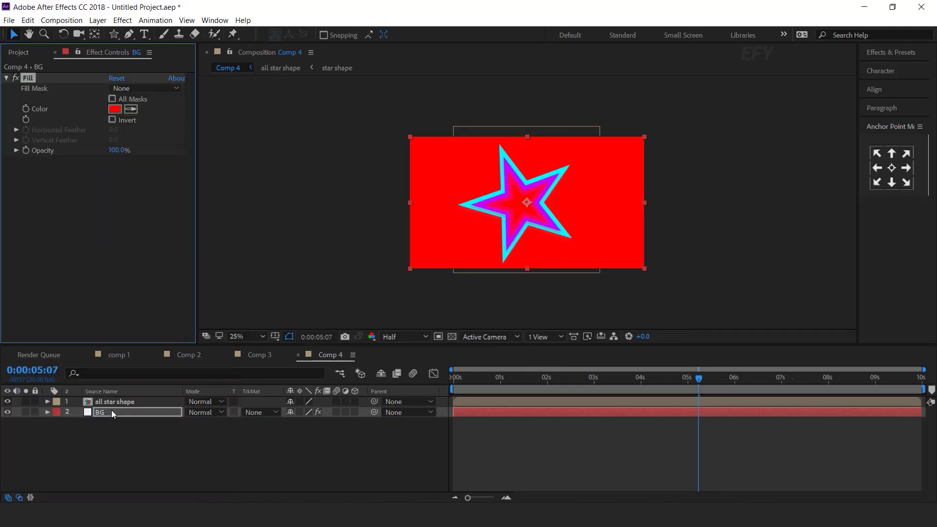
{"action": "left_click", "coordinate": [115, 109]}
{"action": "left_click_drag", "start_coordinate": [228, 166], "coordinate": [206, 282]}
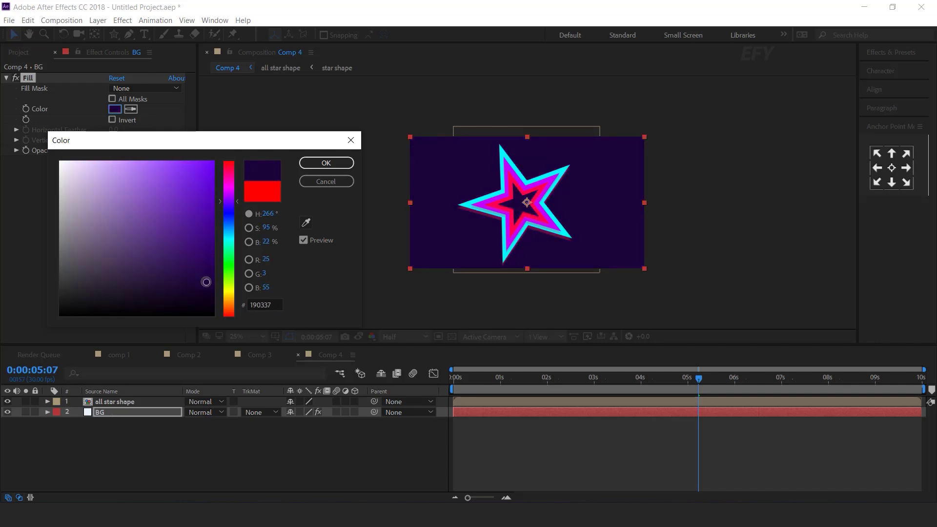
{"action": "left_click", "coordinate": [326, 163]}
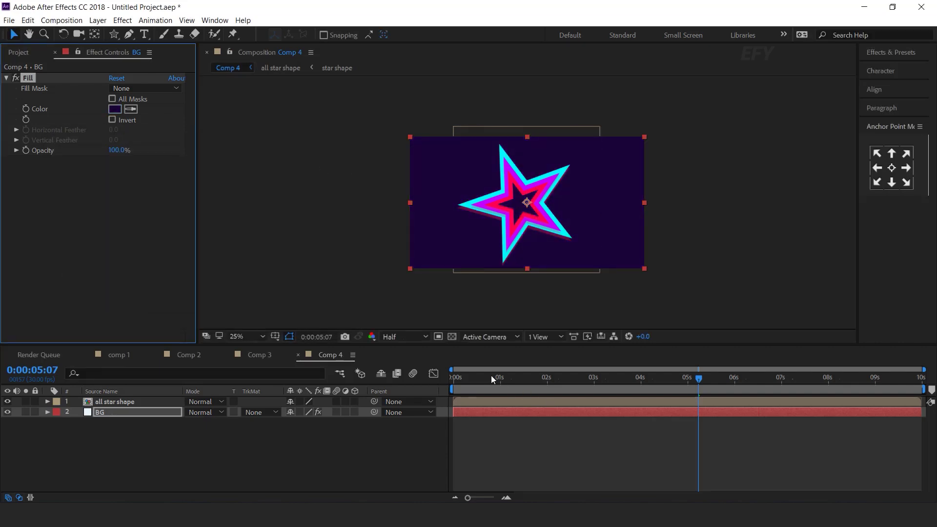
{"action": "left_click_drag", "start_coordinate": [491, 375], "coordinate": [696, 375]}
{"action": "left_click", "coordinate": [297, 461]}
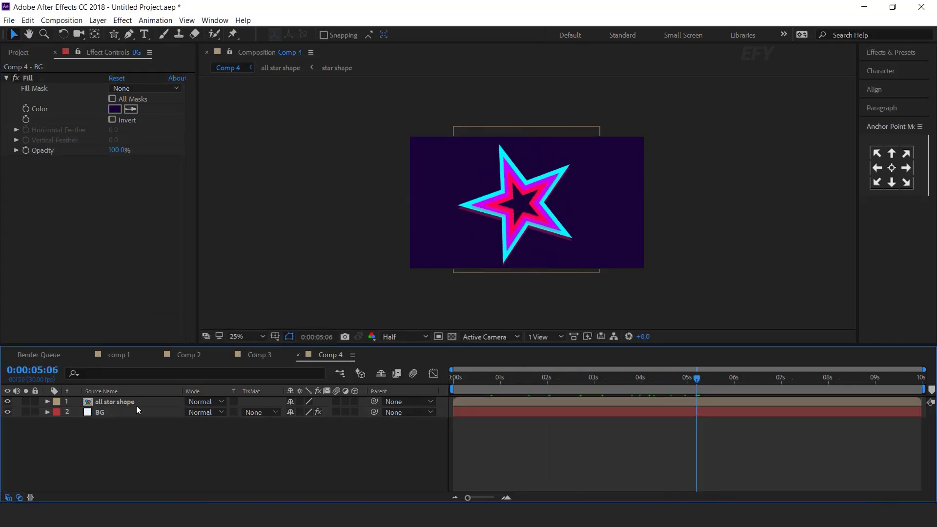
Duplicate the all star shape layer, set the copy to Color Dodge, and duplicate it again.
{"action": "left_click", "coordinate": [115, 403]}
{"action": "key", "text": "ctrl+d"}
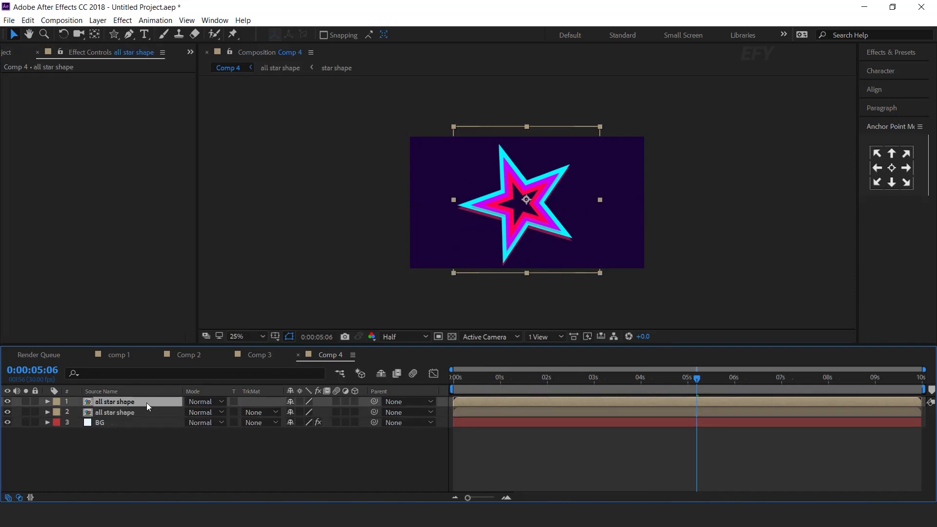
{"action": "left_click", "coordinate": [202, 403]}
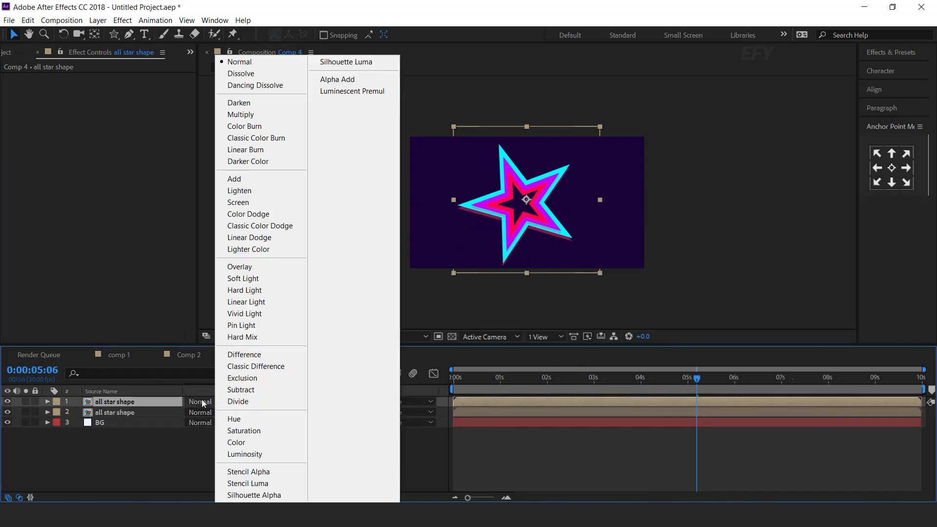
{"action": "left_click", "coordinate": [249, 214]}
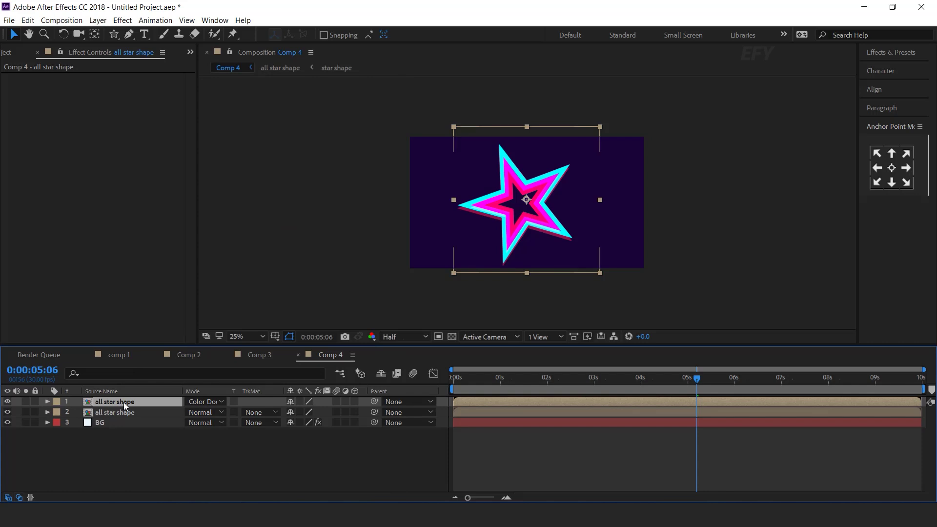
{"action": "key", "text": "ctrl+d"}
{"action": "key", "text": "ctrl+d"}
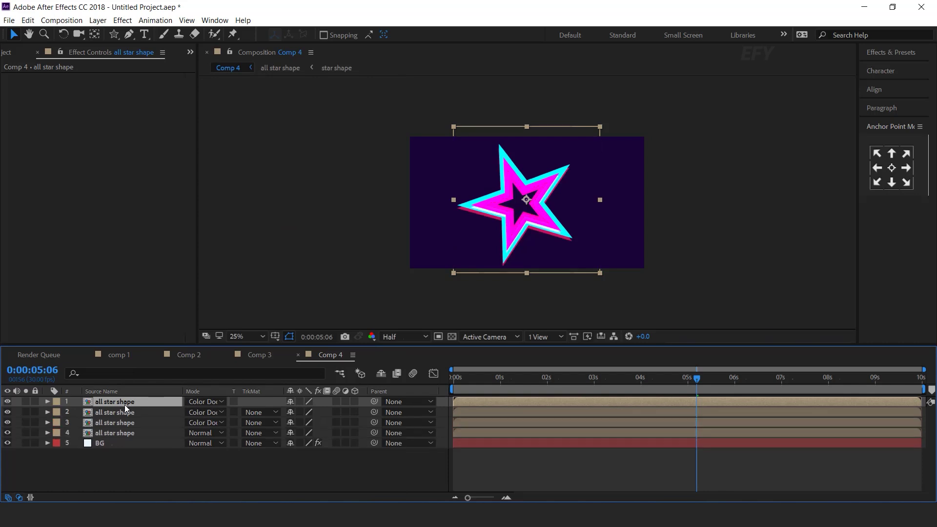
Add a new adjustment layer on top of the star layers.
{"action": "right_click", "coordinate": [349, 469]}
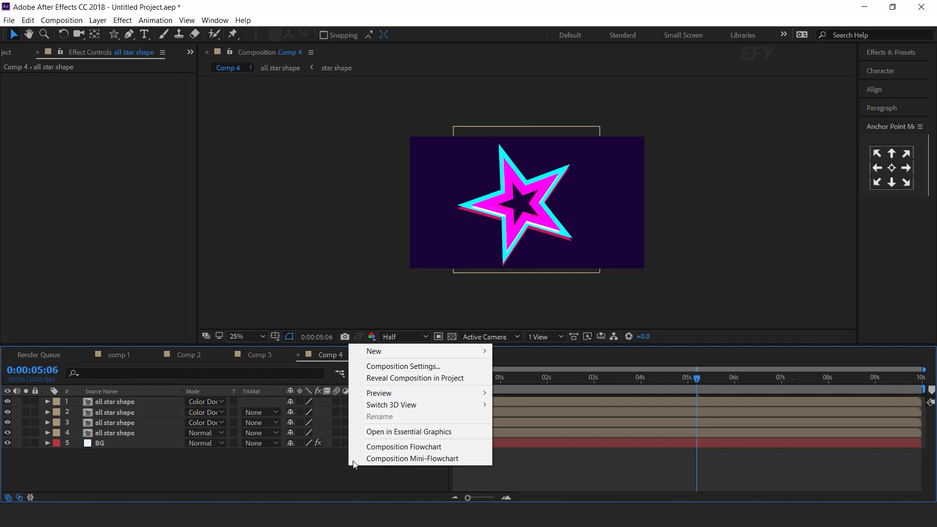
{"action": "mouse_move", "coordinate": [389, 350]}
{"action": "left_click", "coordinate": [551, 438]}
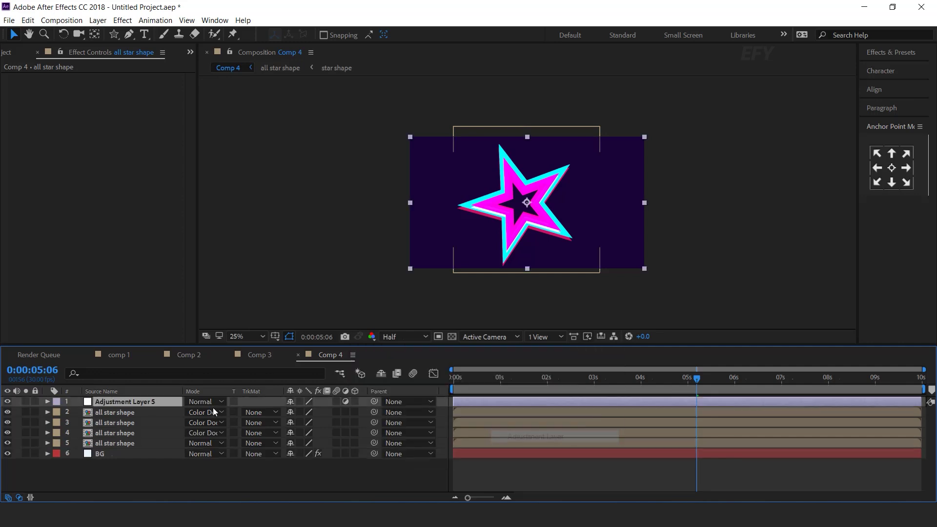
{"action": "key", "text": "ctrl+space"}
Apply Turbulent Displace to Adjustment Layer 5 with Amount 500 and Size 70.
{"action": "type", "text": "tur"}
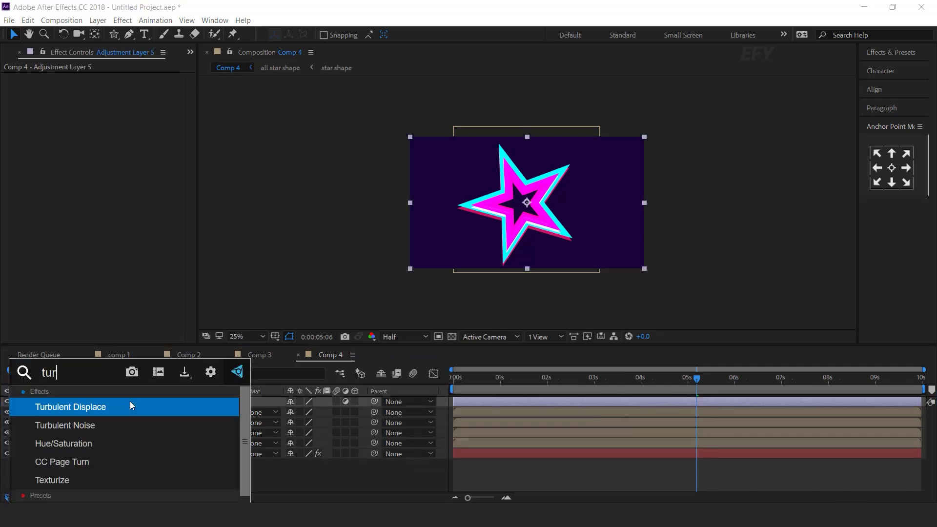
{"action": "key", "text": "Return"}
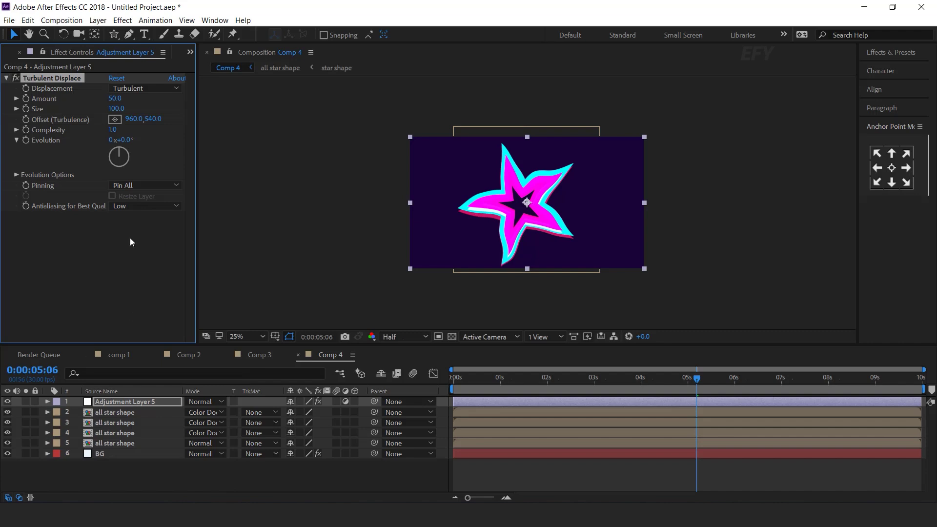
{"action": "left_click", "coordinate": [116, 99]}
{"action": "type", "text": "500"}
{"action": "key", "text": "Return"}
{"action": "key", "text": "Tab"}
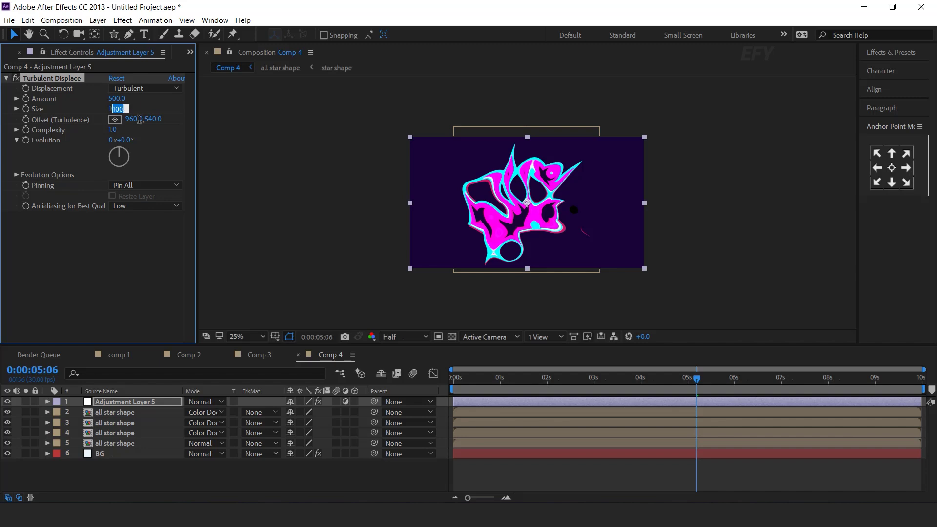
{"action": "type", "text": "70"}
{"action": "key", "text": "Return"}
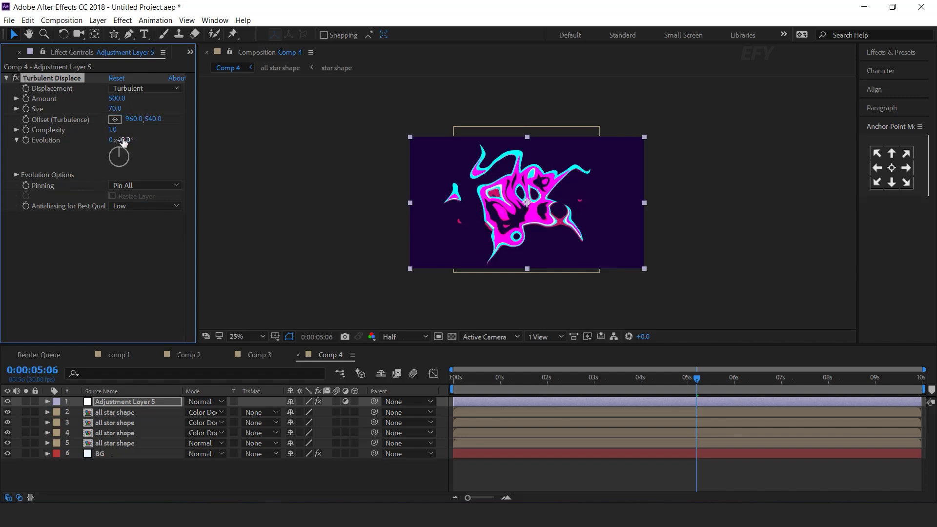
Animate Turbulent Displace Evolution with a time*50 expression and collapse the layer's effects.
{"action": "left_click", "coordinate": [26, 141], "text": "alt"}
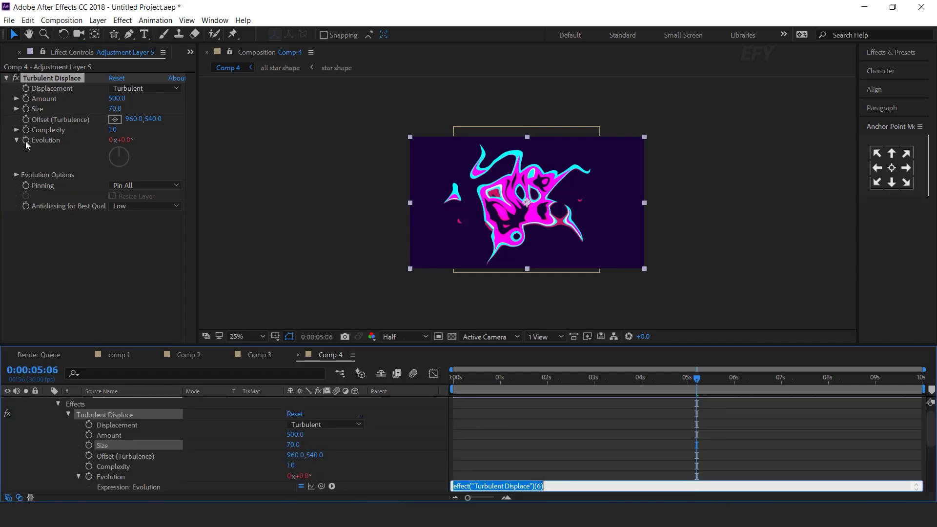
{"action": "type", "text": "time*50"}
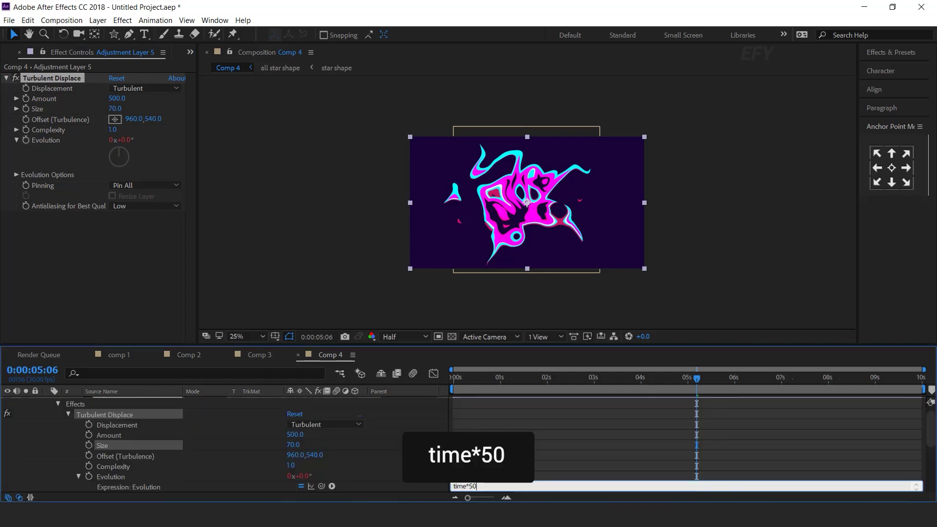
{"action": "key", "text": "KP_Enter"}
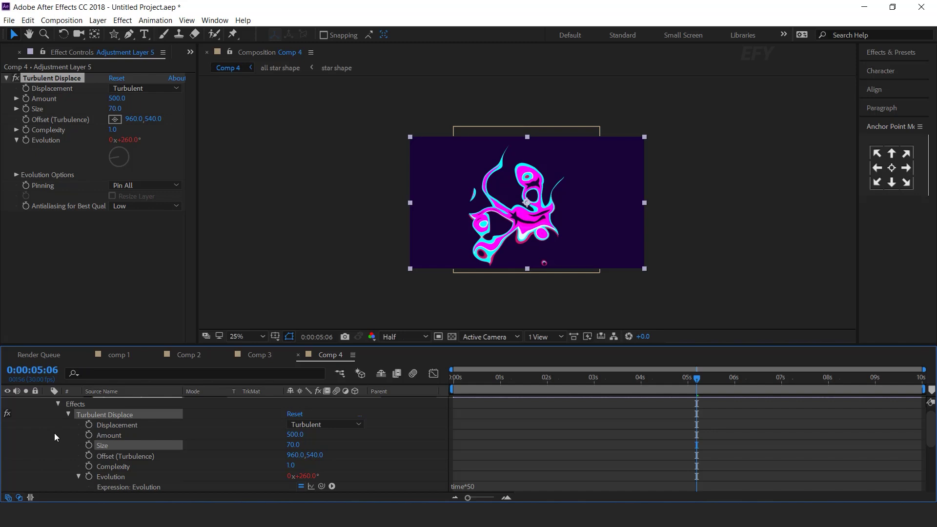
{"action": "scroll", "coordinate": [66, 422], "scroll_direction": "up", "scroll_amount": 1}
{"action": "left_click", "coordinate": [47, 402]}
{"action": "left_click", "coordinate": [137, 403]}
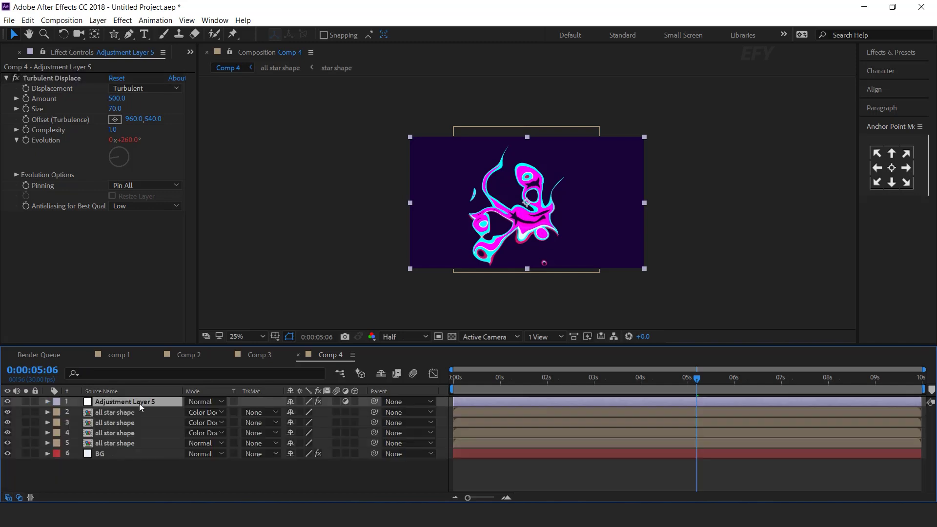
{"action": "key", "text": "ctrl+space"}
Add Directional Blur with a 55° direction and a Blur Length of 650.
{"action": "type", "text": "dir"}
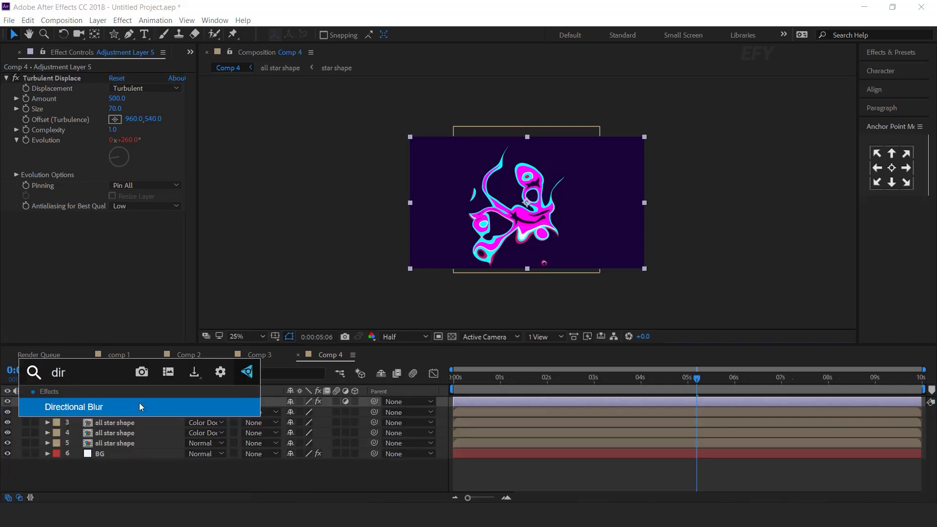
{"action": "key", "text": "Return"}
{"action": "left_click_drag", "start_coordinate": [128, 228], "coordinate": [146, 225]}
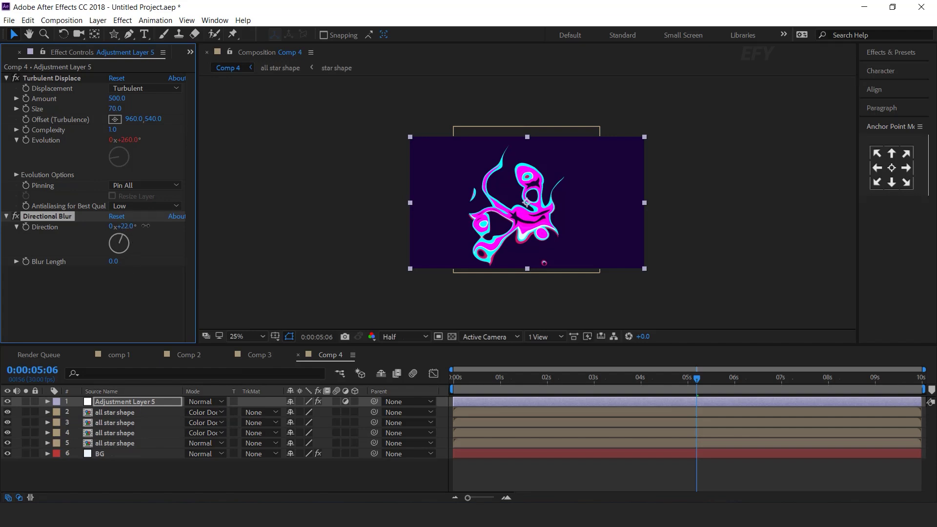
{"action": "left_click", "coordinate": [128, 227]}
{"action": "type", "text": "55"}
{"action": "key", "text": "Return"}
{"action": "left_click", "coordinate": [114, 262]}
{"action": "type", "text": "650"}
{"action": "key", "text": "Return"}
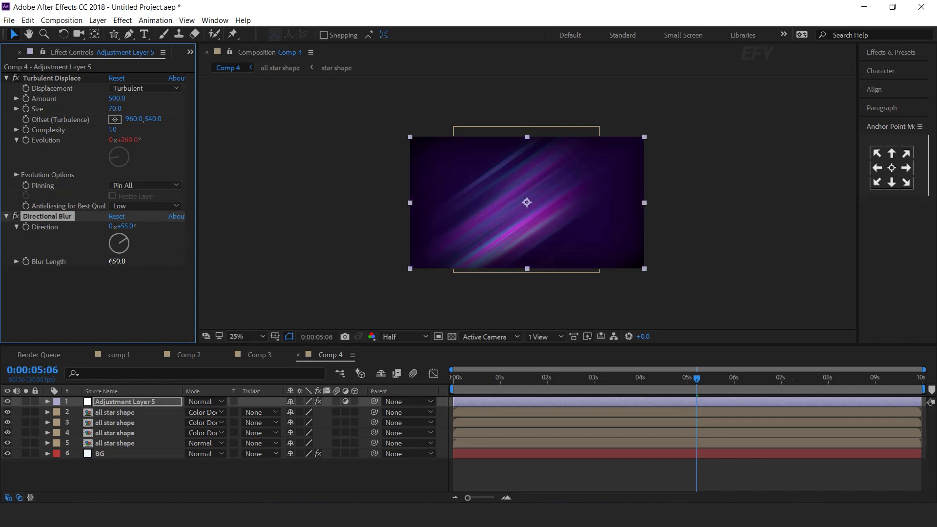
Add Glow with 30% threshold and intensity 0.3, and its radius brought from 150 down to 106.
{"action": "left_click", "coordinate": [368, 473]}
{"action": "left_click", "coordinate": [136, 402]}
{"action": "key", "text": "ctrl+space"}
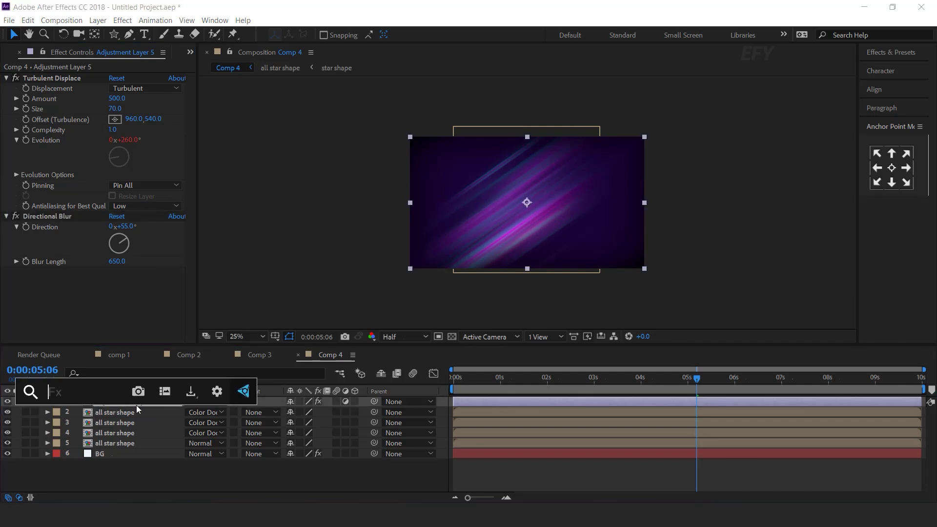
{"action": "type", "text": "glow"}
{"action": "key", "text": "Return"}
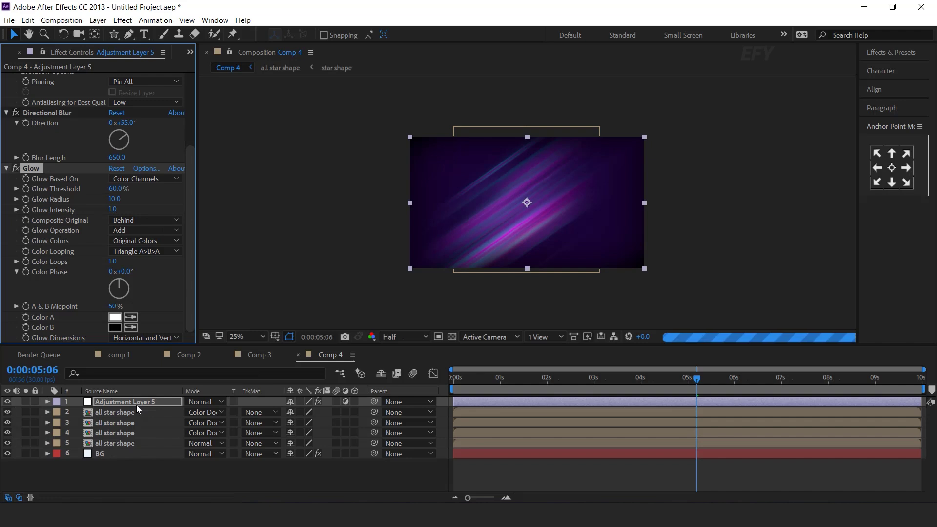
{"action": "left_click", "coordinate": [116, 189]}
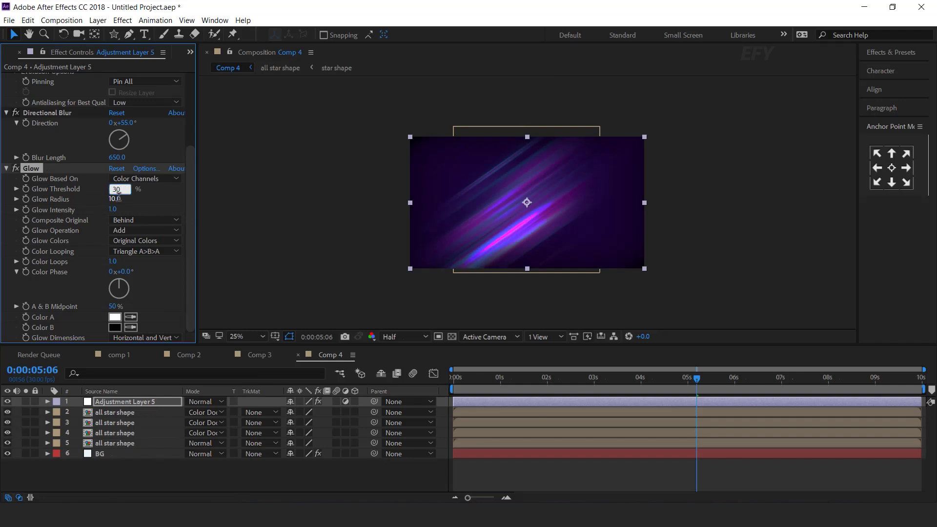
{"action": "key", "text": "Return"}
{"action": "left_click", "coordinate": [114, 200]}
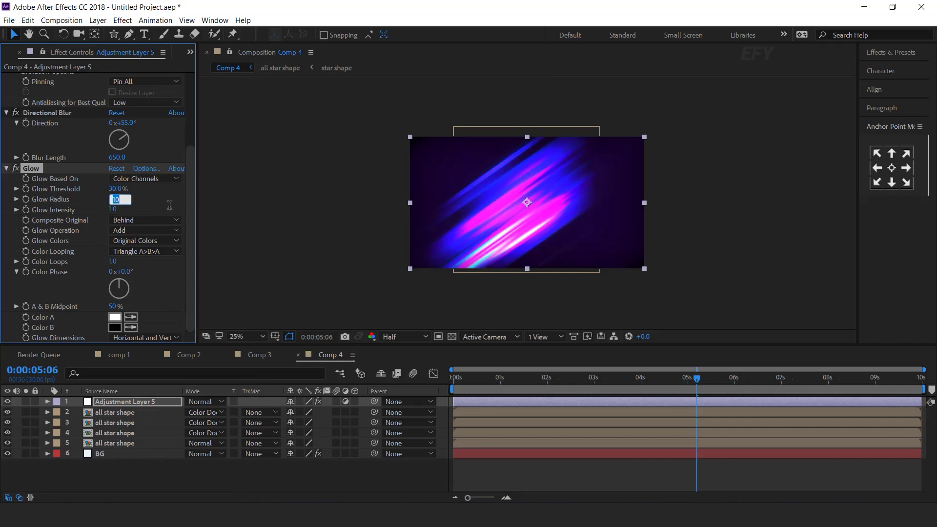
{"action": "type", "text": "150"}
{"action": "key", "text": "Return"}
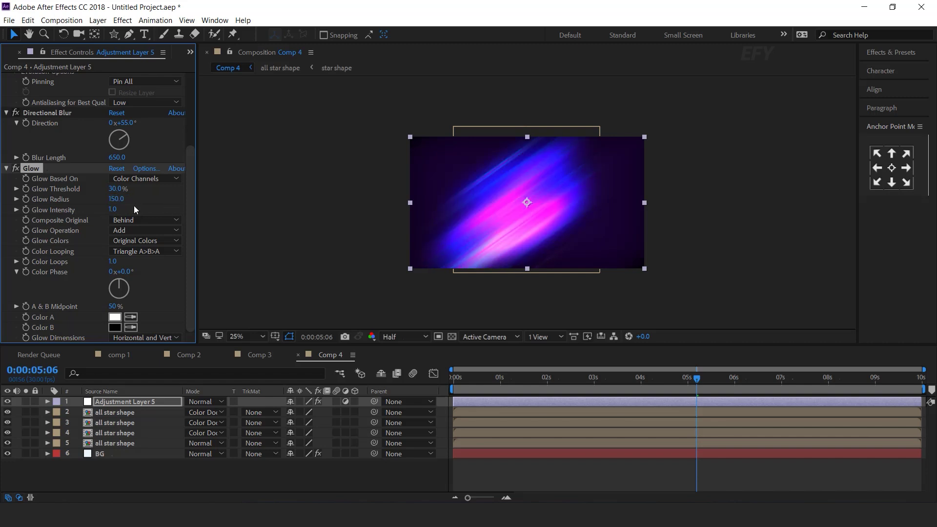
{"action": "left_click", "coordinate": [113, 210]}
{"action": "type", "text": "0.3"}
{"action": "key", "text": "Return"}
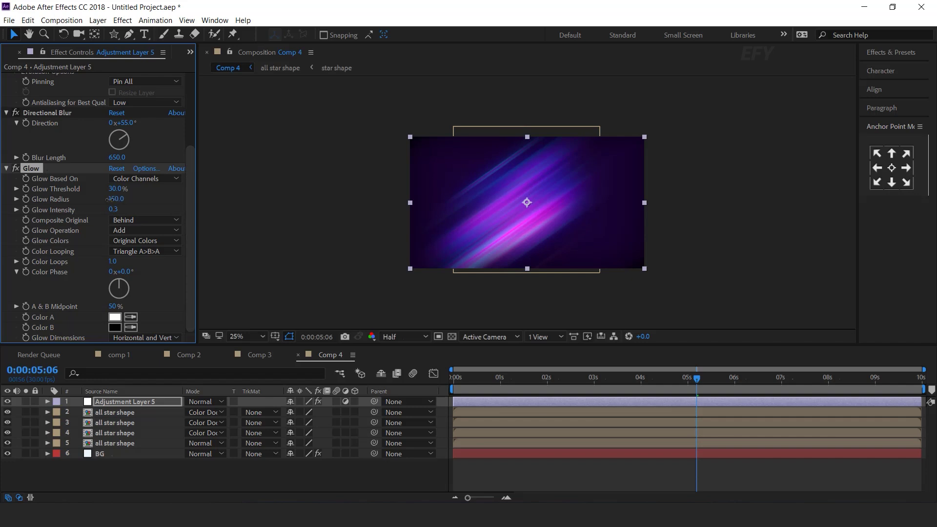
{"action": "left_click_drag", "start_coordinate": [98, 202], "coordinate": [78, 202]}
Add Fast Box Blur with a Blur Radius of 3 and rewind to the start.
{"action": "left_click", "coordinate": [151, 403]}
{"action": "key", "text": "ctrl+space"}
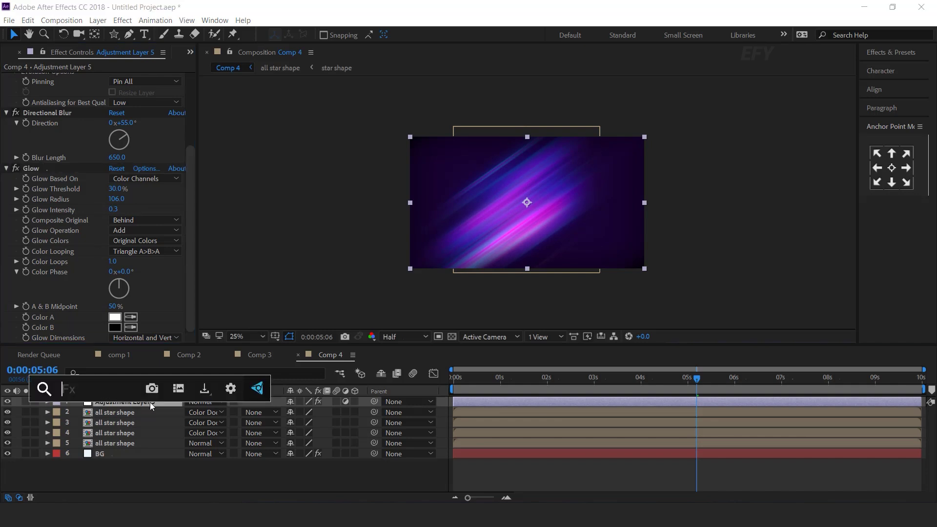
{"action": "type", "text": "fast"}
{"action": "key", "text": "Return"}
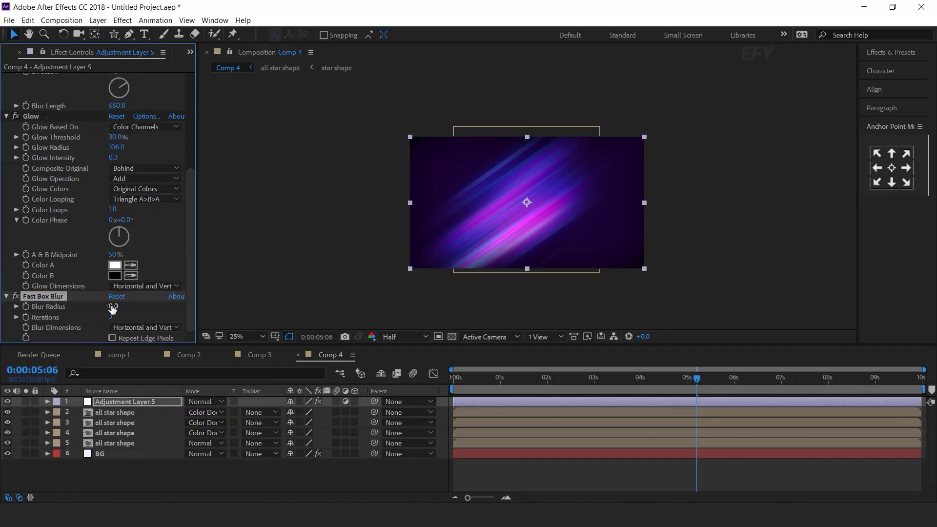
{"action": "left_click", "coordinate": [113, 307]}
{"action": "type", "text": "3"}
{"action": "key", "text": "Return"}
{"action": "left_click", "coordinate": [335, 464]}
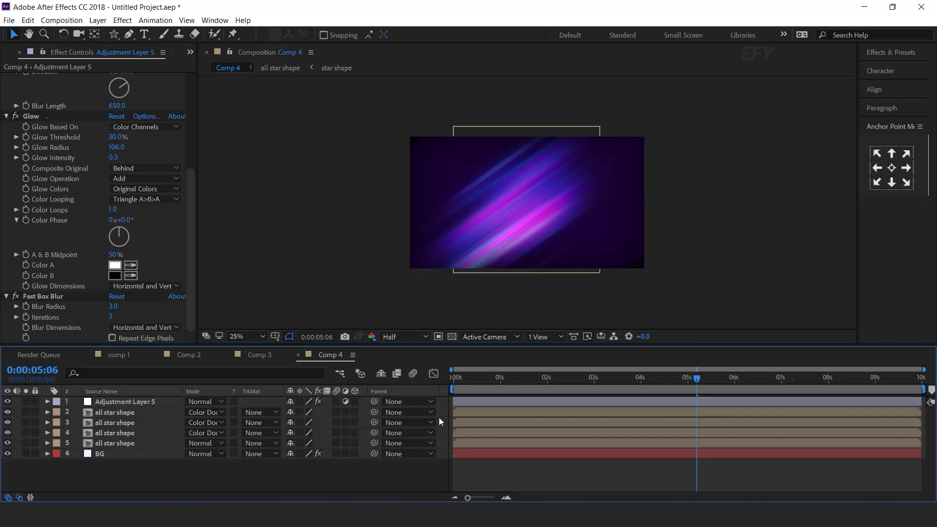
{"action": "left_click", "coordinate": [455, 383]}
Create a new null object and parent the four all star shape layers to Null 2.
{"action": "key", "text": "space"}
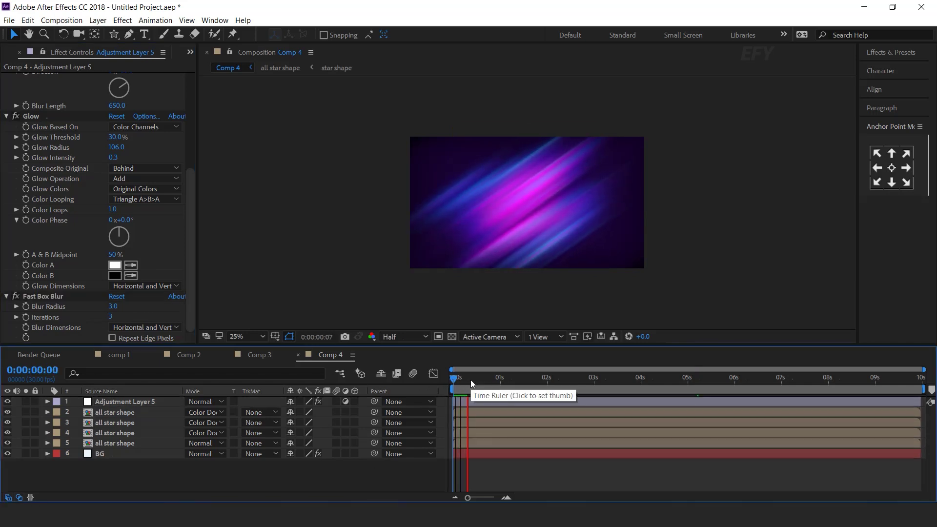
{"action": "left_click_drag", "start_coordinate": [472, 378], "coordinate": [596, 377]}
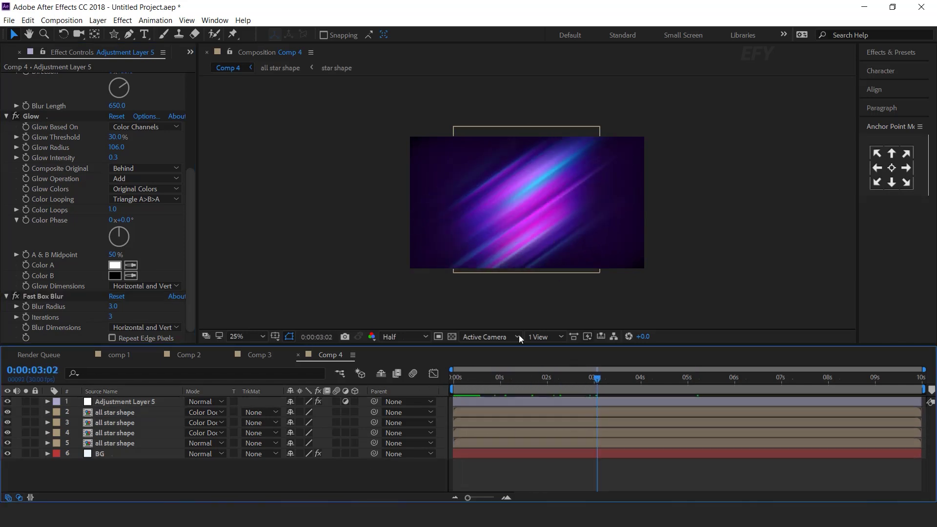
{"action": "right_click", "coordinate": [360, 466]}
{"action": "mouse_move", "coordinate": [407, 352]}
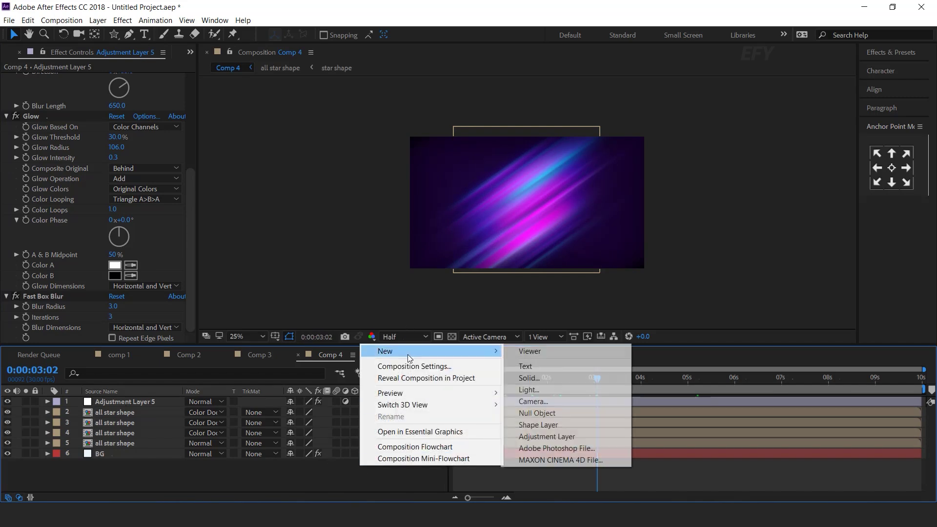
{"action": "left_click", "coordinate": [536, 412]}
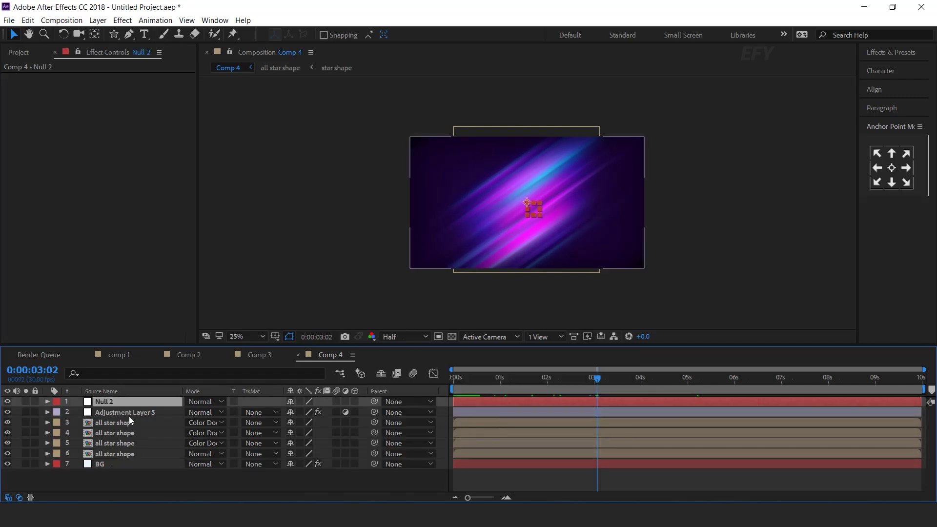
{"action": "left_click", "coordinate": [130, 422]}
{"action": "left_click", "coordinate": [131, 453], "text": "shift"}
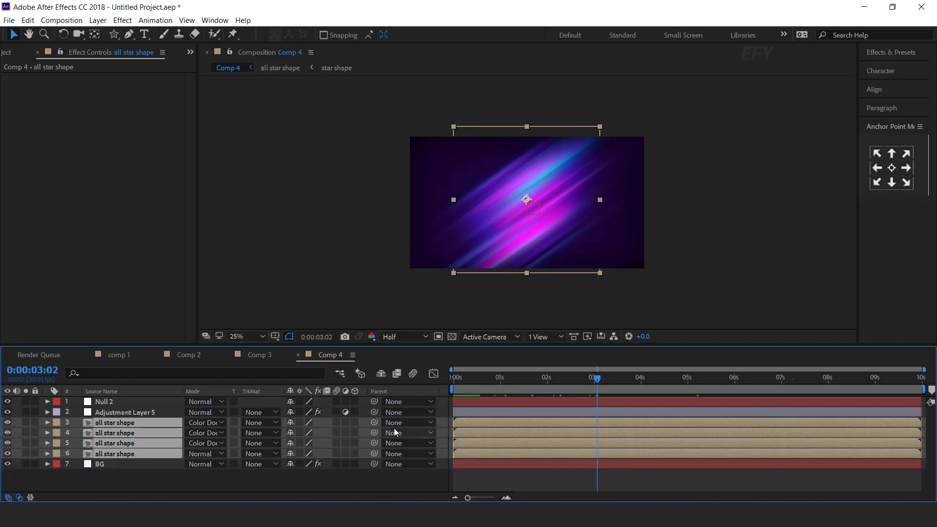
{"action": "left_click_drag", "start_coordinate": [373, 424], "coordinate": [126, 402]}
Scale Null 2 to 253% and preview the enlarged streaks from the start.
{"action": "left_click", "coordinate": [126, 402]}
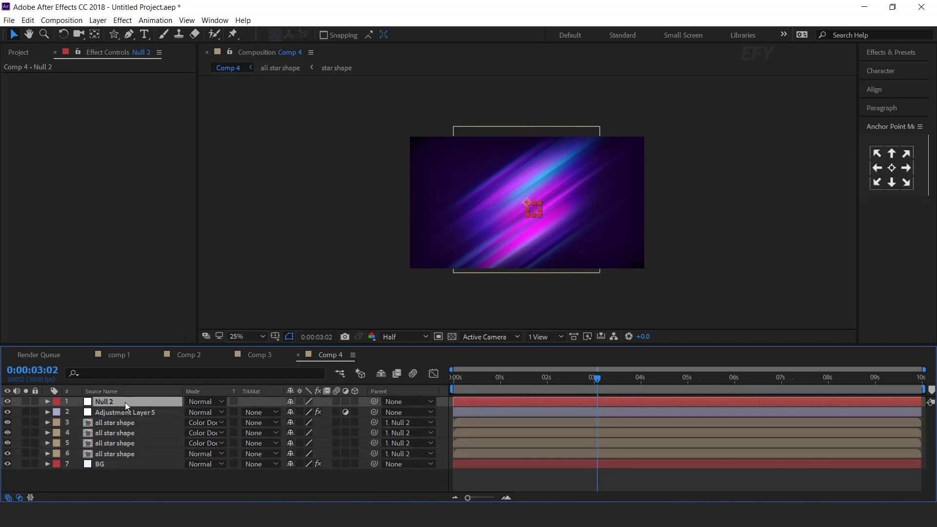
{"action": "key", "text": "s"}
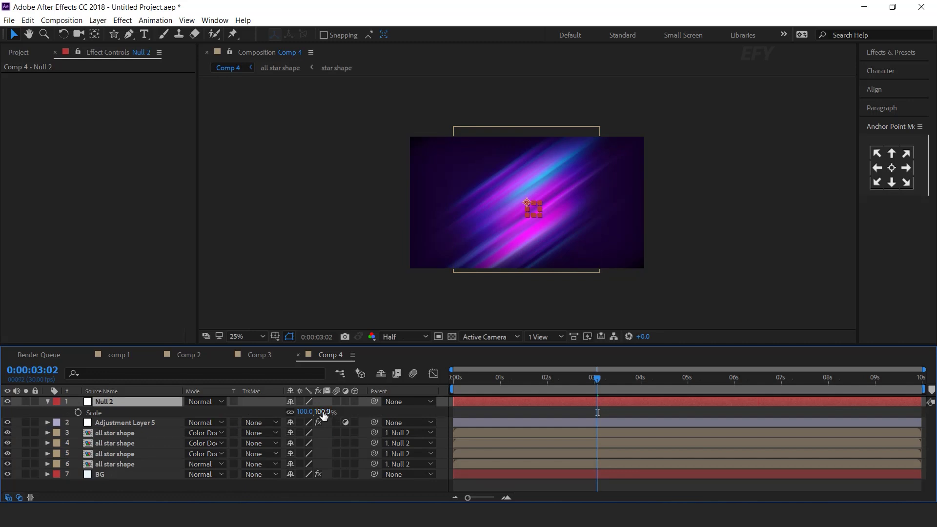
{"action": "left_click_drag", "start_coordinate": [323, 415], "coordinate": [386, 406]}
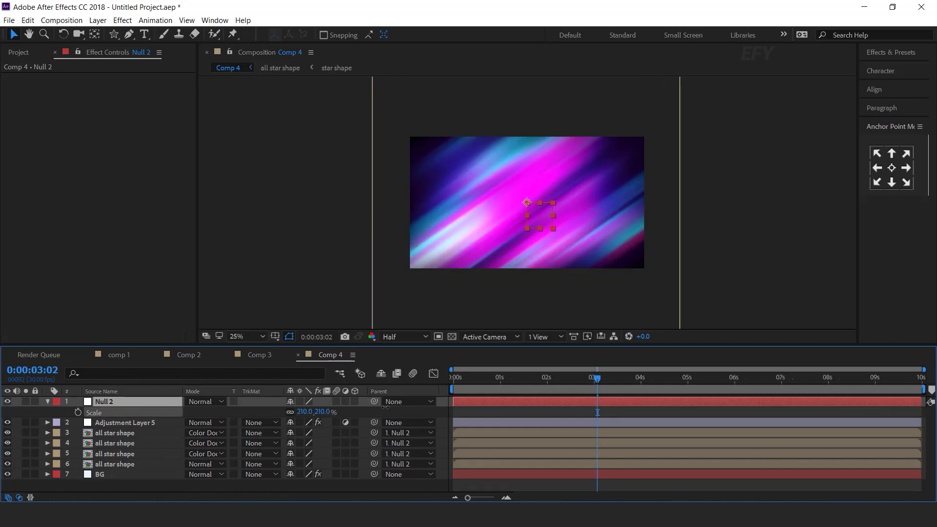
{"action": "left_click_drag", "start_coordinate": [442, 399], "coordinate": [406, 401]}
{"action": "left_click_drag", "start_coordinate": [484, 379], "coordinate": [450, 382]}
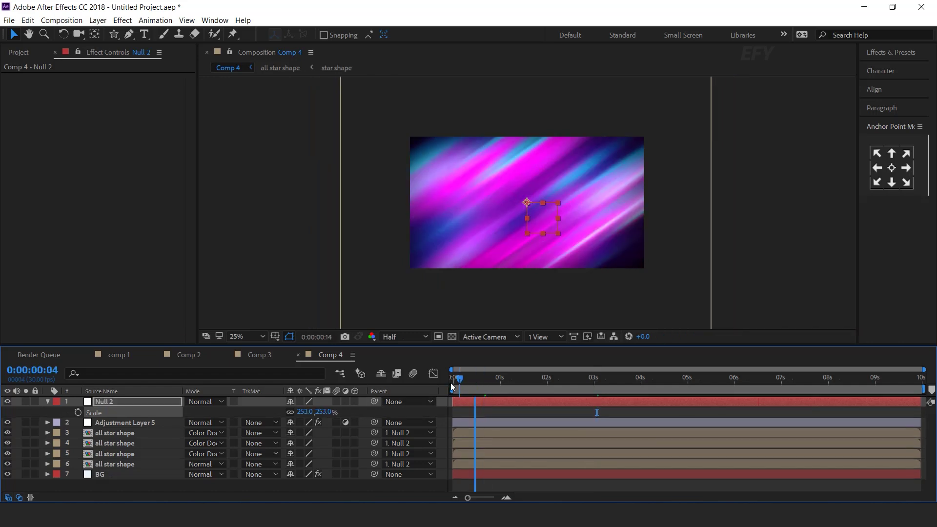
{"action": "key", "text": "space"}
{"action": "left_click", "coordinate": [47, 401]}
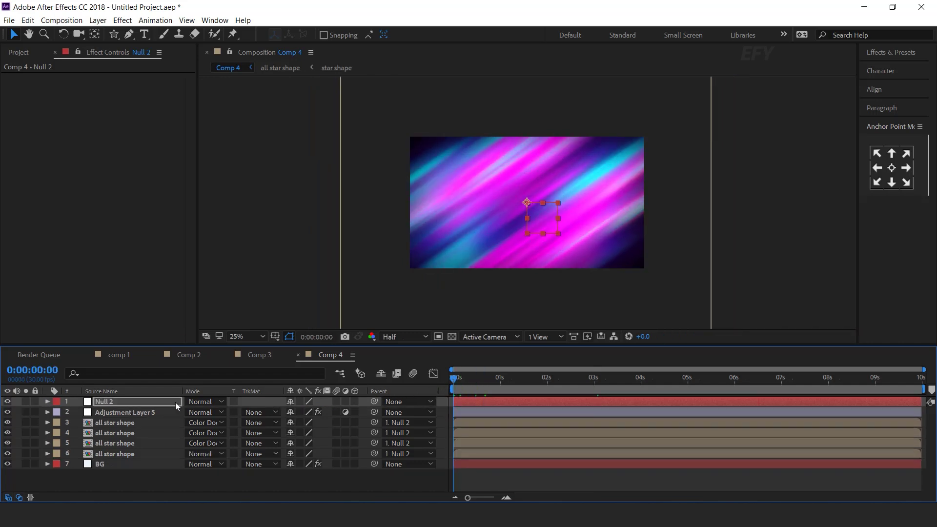
{"action": "left_click", "coordinate": [143, 412]}
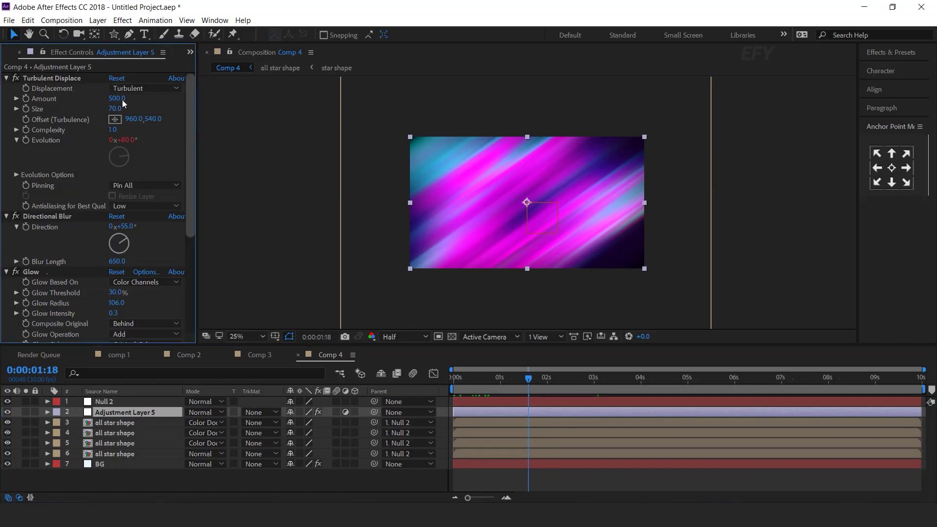
Raise Turbulent Displace Amount to 927 and Size to 114, then rewind to the start.
{"action": "mouse_move", "coordinate": [122, 99]}
{"action": "left_mouse_down"}
{"action": "mouse_move", "coordinate": [78, 100]}
{"action": "mouse_move", "coordinate": [390, 104]}
{"action": "mouse_move", "coordinate": [375, 104]}
{"action": "left_mouse_up"}
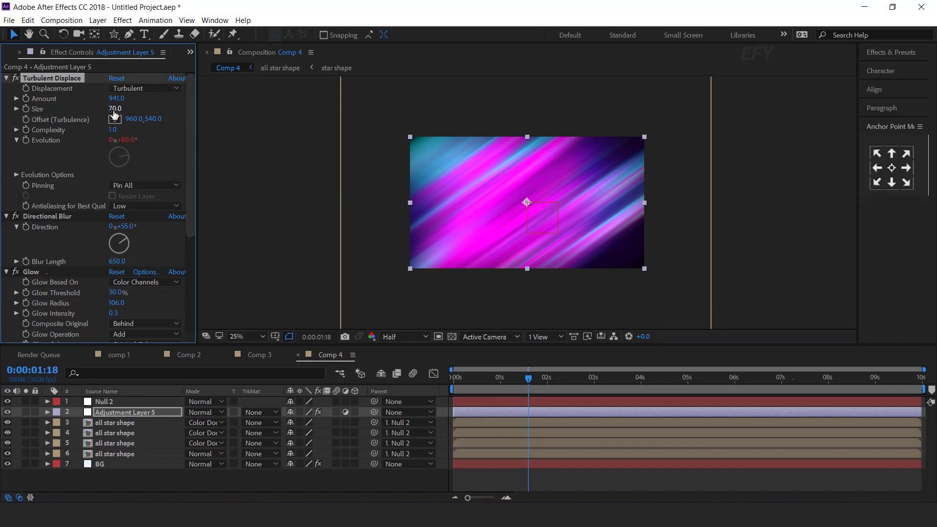
{"action": "mouse_move", "coordinate": [115, 108]}
{"action": "left_mouse_down"}
{"action": "mouse_move", "coordinate": [177, 109]}
{"action": "mouse_move", "coordinate": [128, 107]}
{"action": "mouse_move", "coordinate": [138, 108]}
{"action": "mouse_move", "coordinate": [129, 98]}
{"action": "left_mouse_up"}
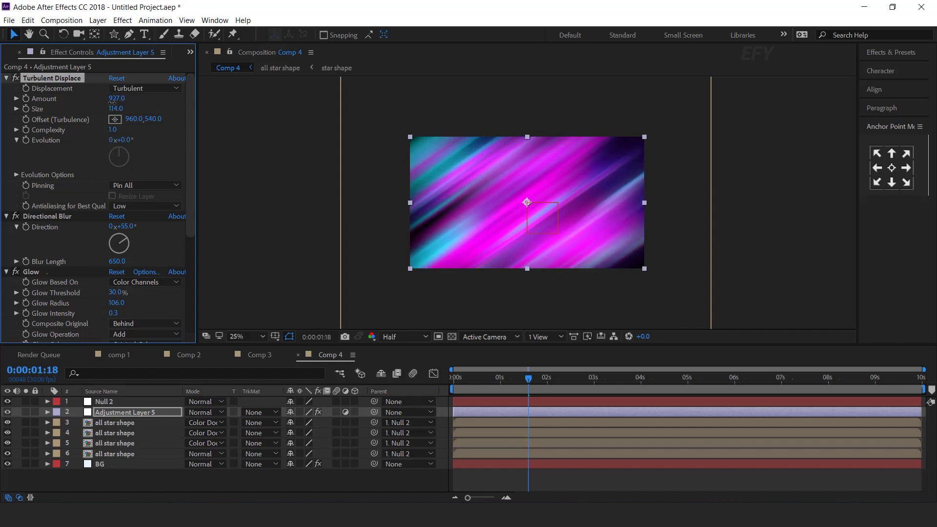
{"action": "left_click", "coordinate": [453, 381]}
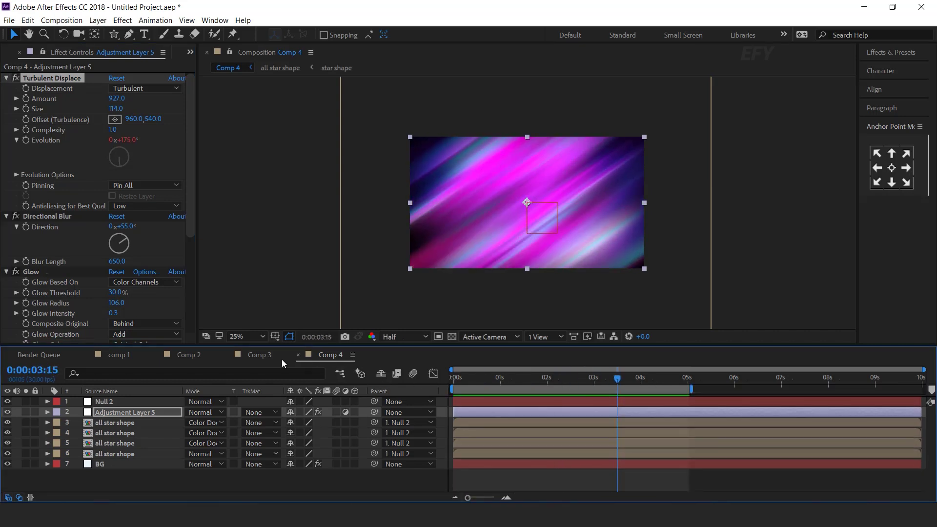
Preview Comp 3 and Comp 2 from the start, then show comp 1 at about 3 seconds.
{"action": "left_click", "coordinate": [281, 358]}
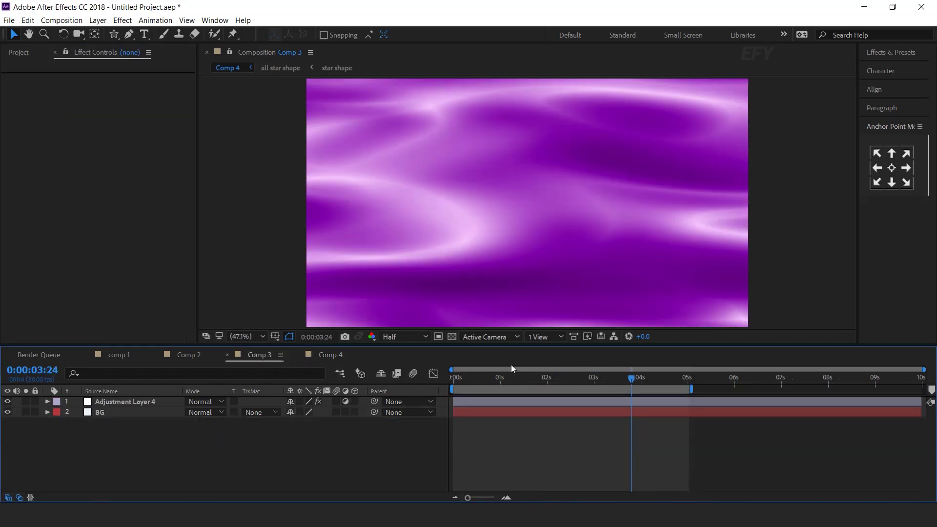
{"action": "key", "text": "Home"}
{"action": "key", "text": "space"}
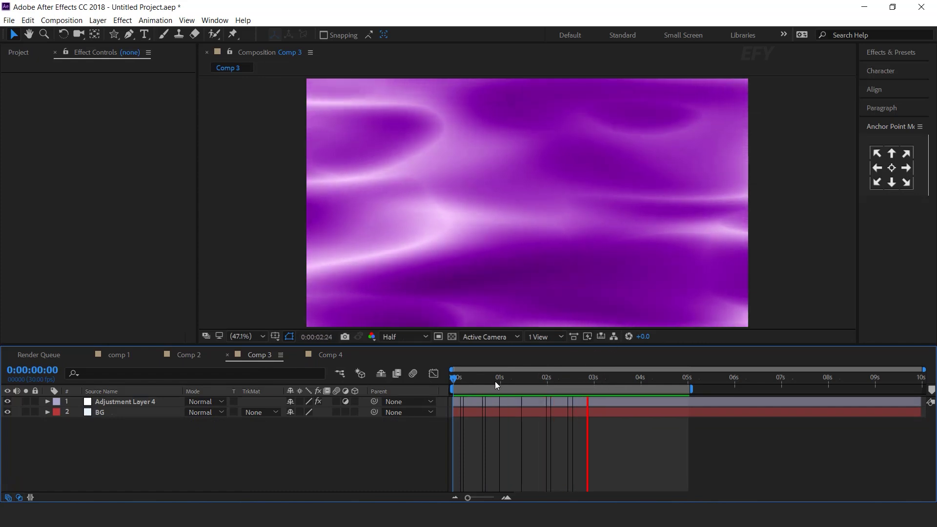
{"action": "left_click", "coordinate": [189, 354]}
{"action": "key", "text": "Home"}
{"action": "key", "text": "space"}
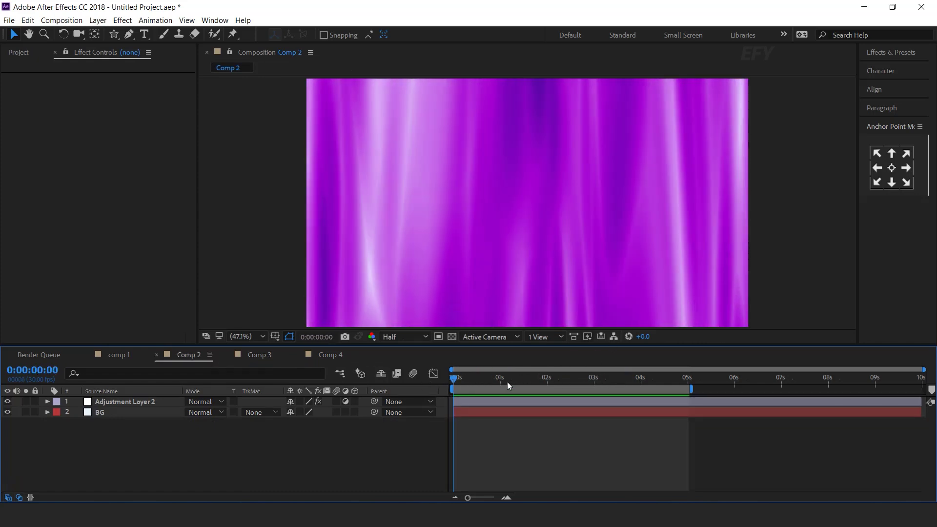
{"action": "left_click", "coordinate": [118, 354]}
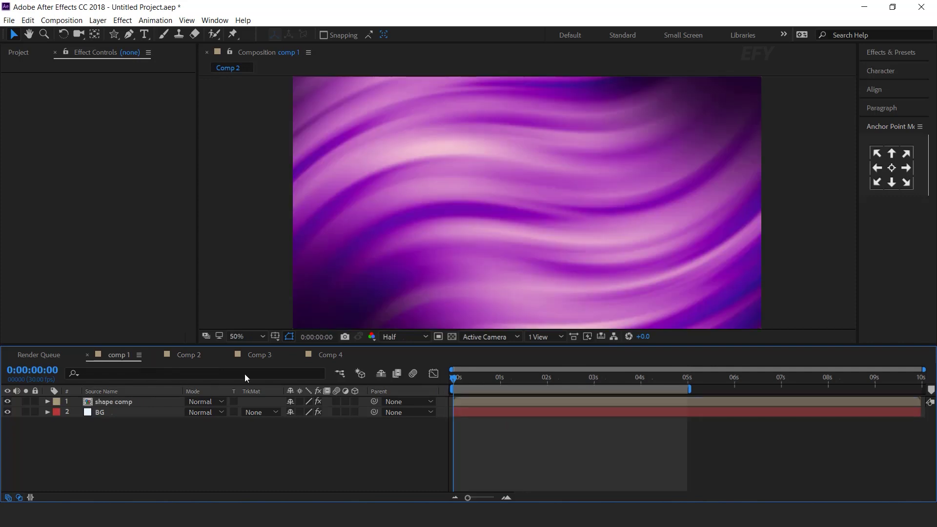
{"action": "left_click_drag", "start_coordinate": [493, 382], "coordinate": [606, 385]}
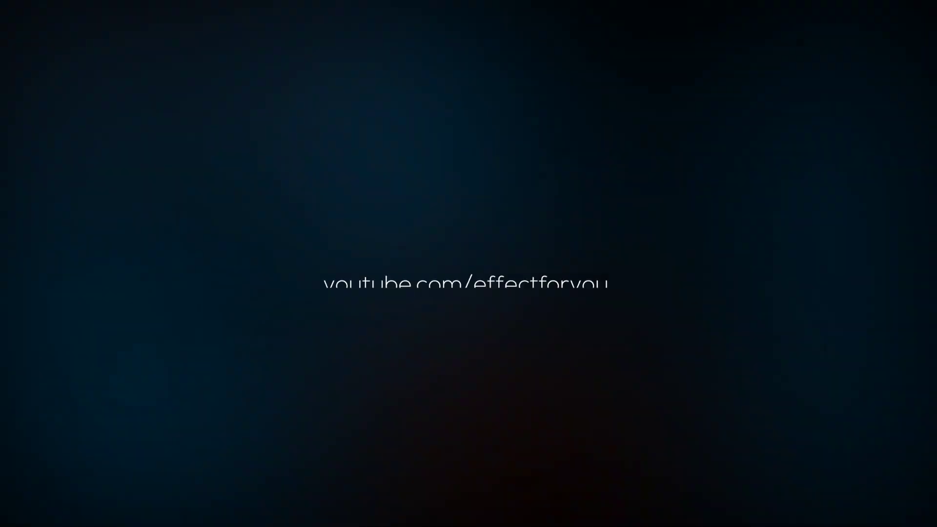